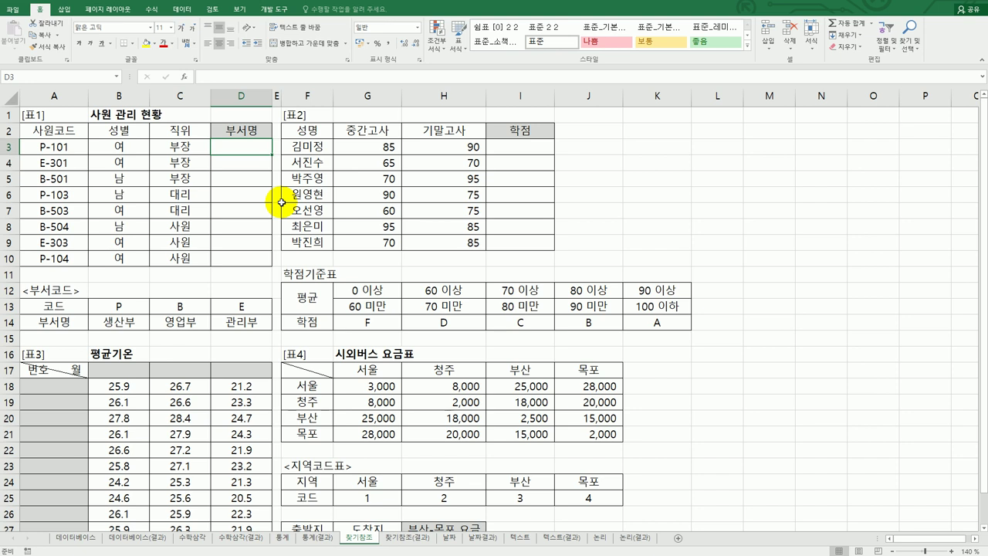
# Examine the employee codes in table 1 and the code and department name rows of the department code table.
pyautogui.click(66, 147)
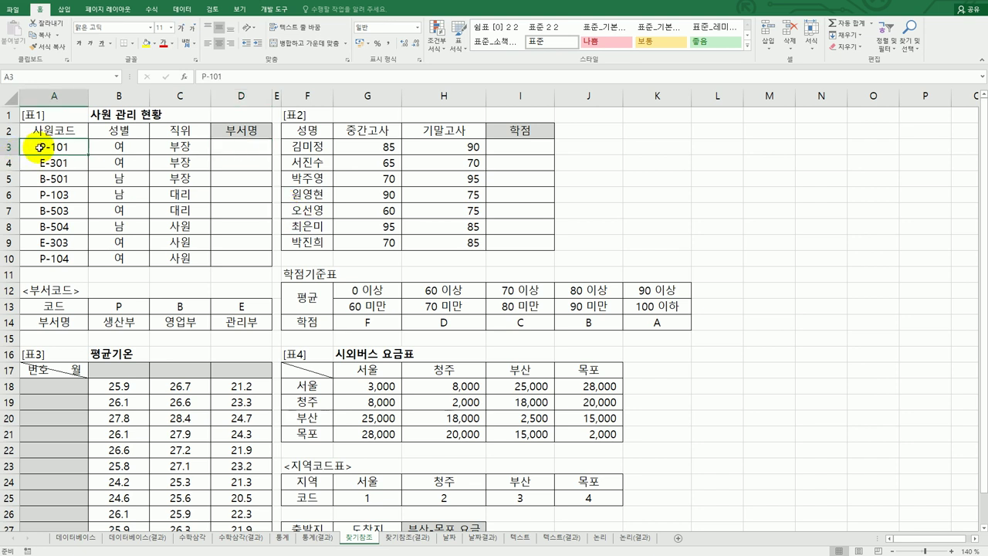
pyautogui.click(73, 306)
pyautogui.moveTo(110, 309); pyautogui.dragTo(230, 323)
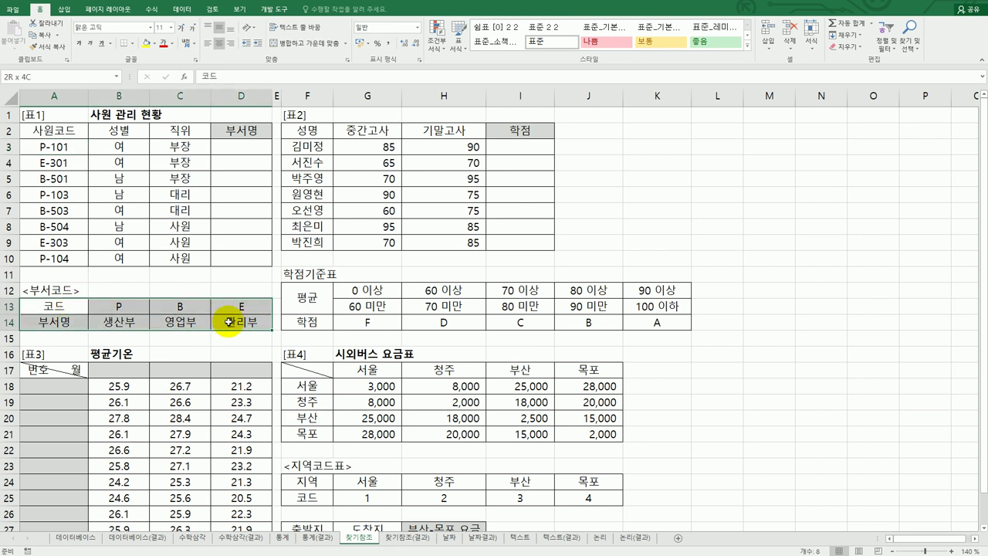
pyautogui.click(252, 144)
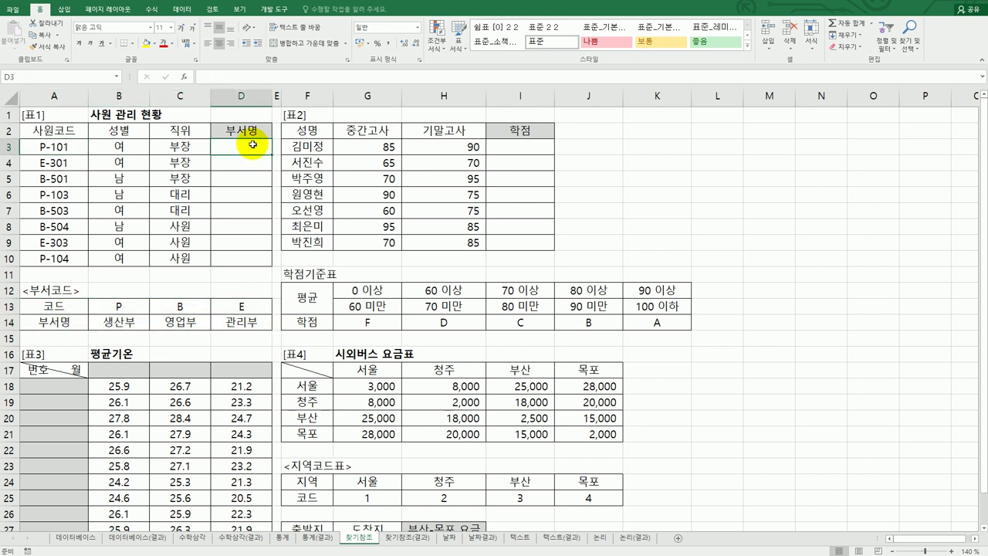
pyautogui.moveTo(77, 308); pyautogui.dragTo(237, 306)
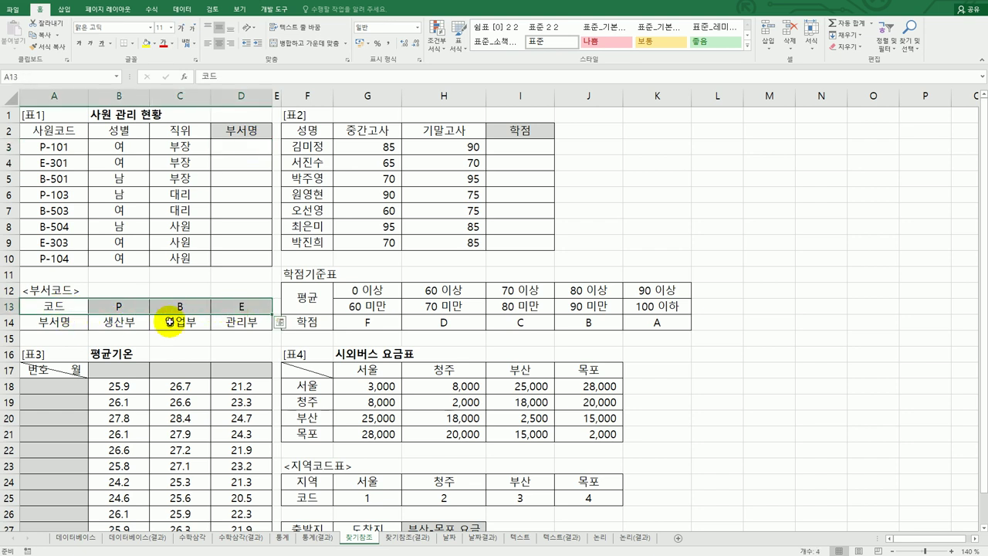
pyautogui.moveTo(77, 323); pyautogui.dragTo(248, 325)
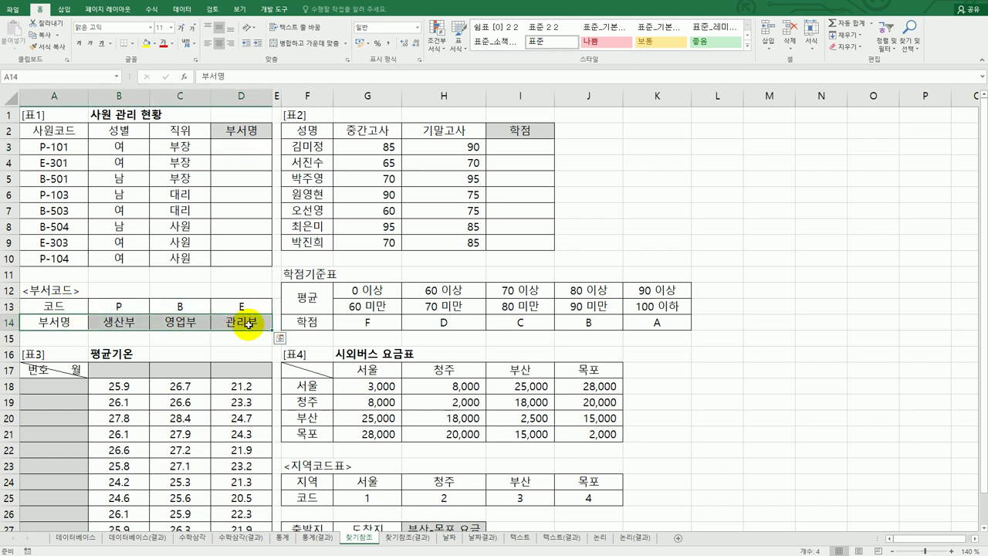
# Copy the department code table A13:D14 and paste it at K2 with rows and columns transposed.
pyautogui.moveTo(54, 306); pyautogui.dragTo(227, 328)
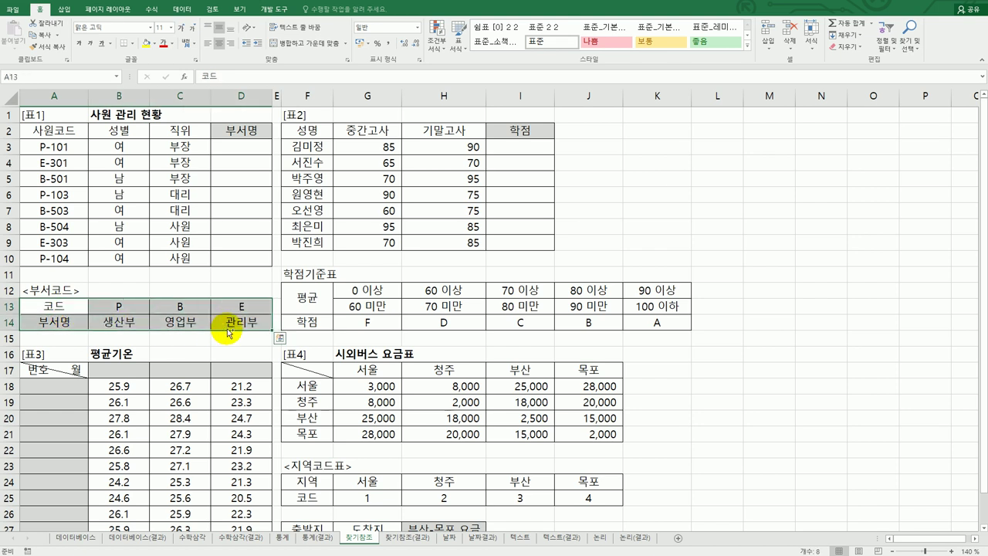
pyautogui.hotkey('ctrl', 'c')
pyautogui.click(678, 133)
pyautogui.rightClick(679, 135)
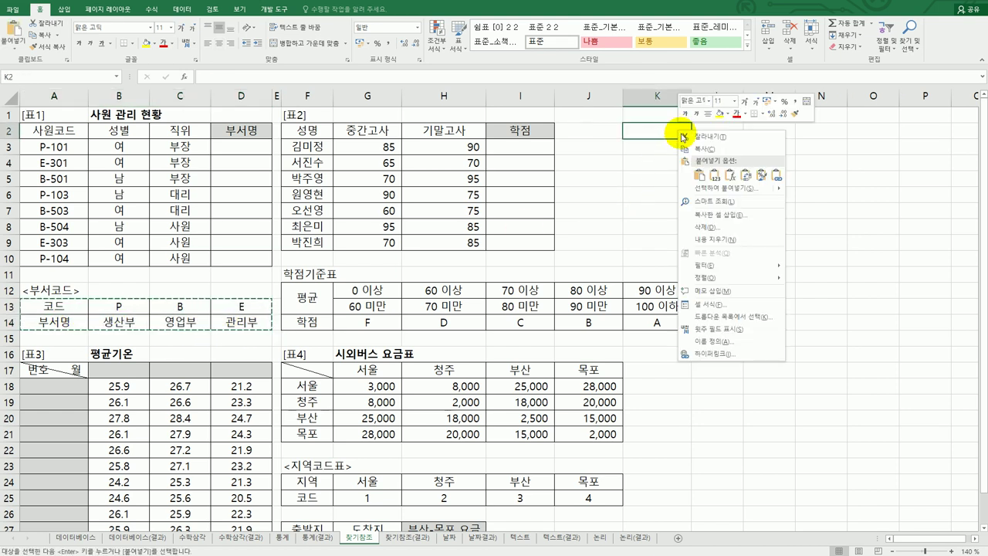
pyautogui.click(726, 188)
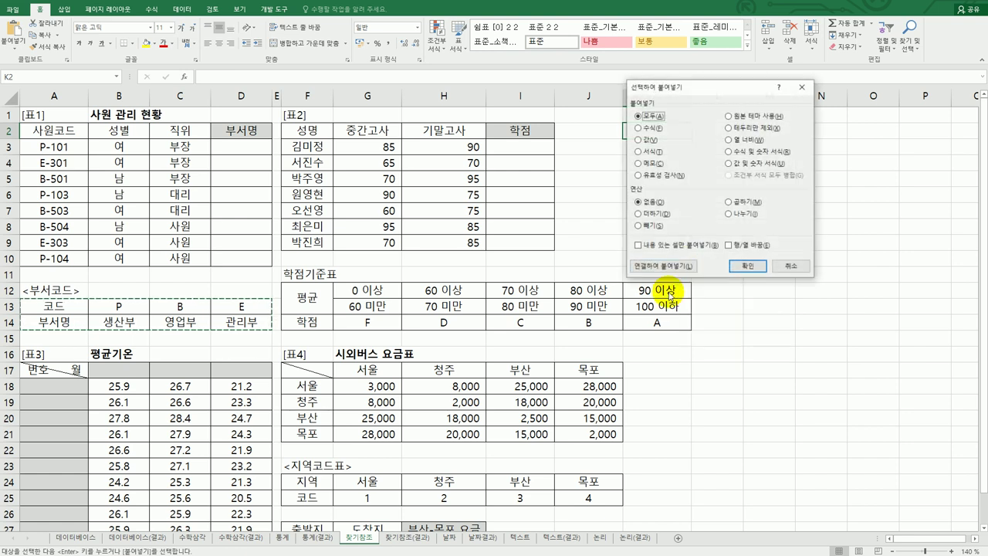
pyautogui.click(729, 244)
pyautogui.click(747, 265)
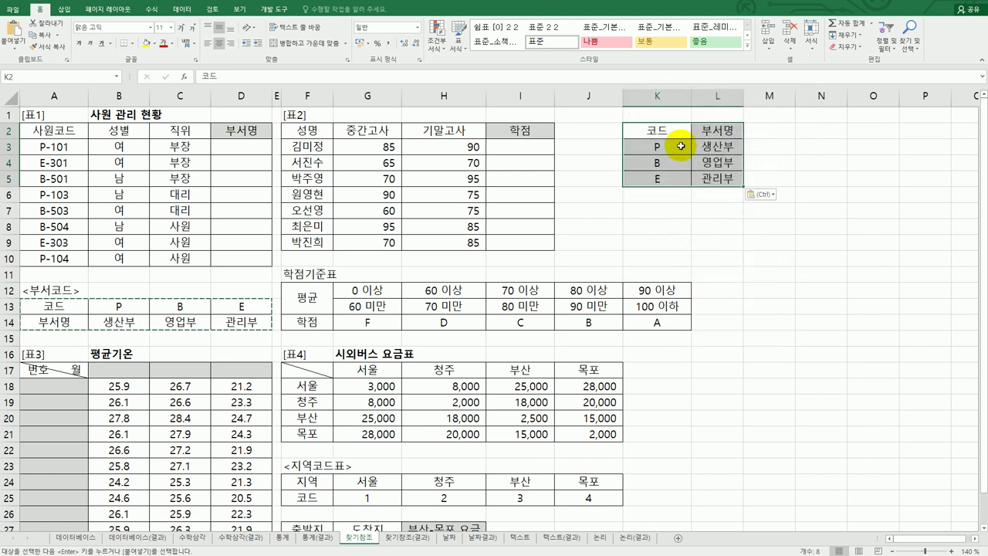
# Compare the transposed code and department name columns with the original horizontal department code table.
pyautogui.moveTo(661, 132); pyautogui.dragTo(669, 187)
pyautogui.click(704, 133)
pyautogui.moveTo(707, 146); pyautogui.dragTo(707, 181)
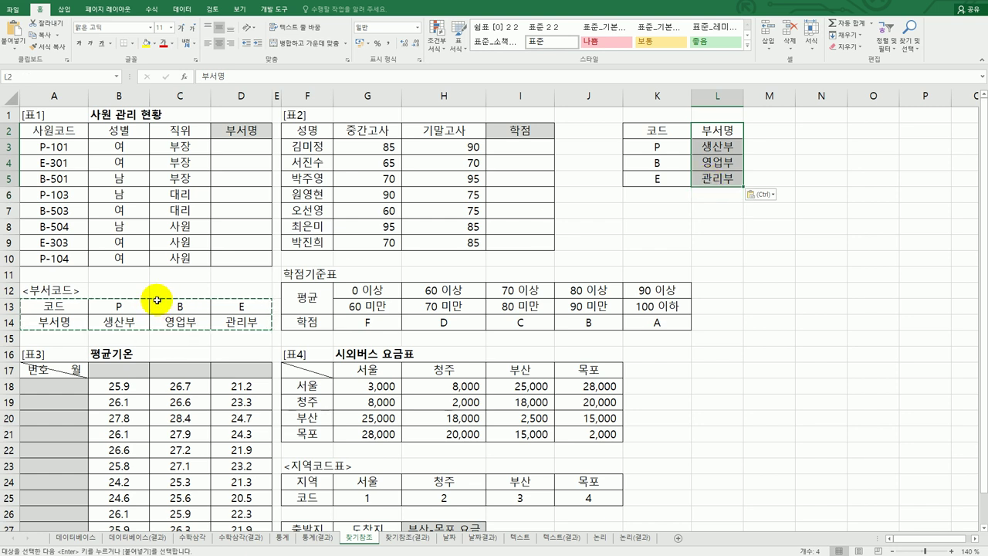
pyautogui.moveTo(49, 308); pyautogui.dragTo(241, 313)
pyautogui.moveTo(673, 131); pyautogui.dragTo(717, 180)
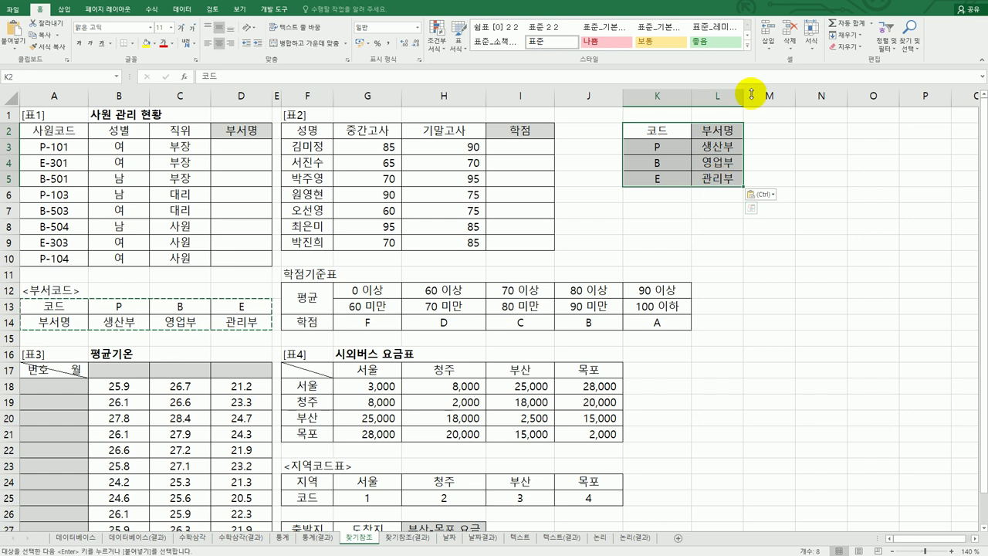
# Enter =LEFT(A3,1) in D3 to extract the first character of the employee code.
pyautogui.click(261, 147)
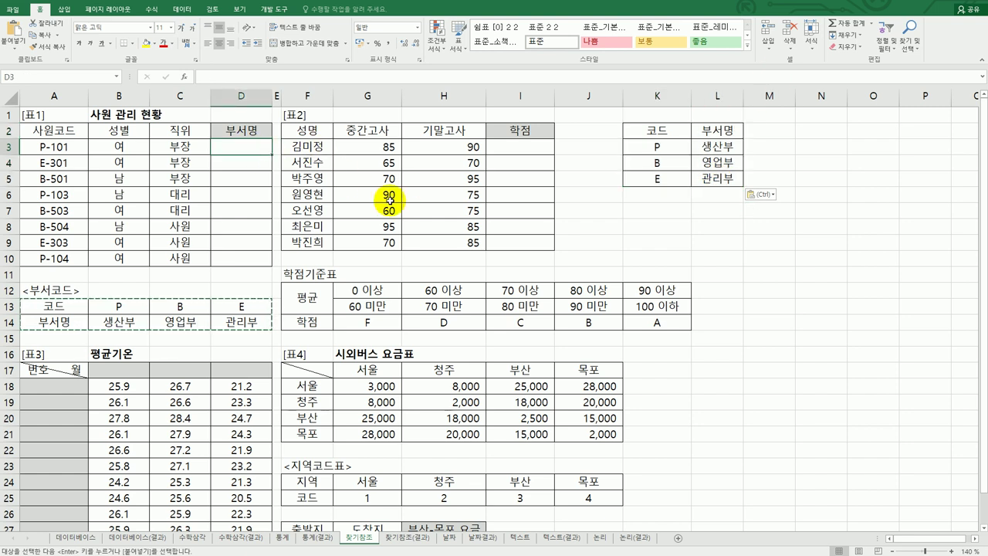
pyautogui.write('=')
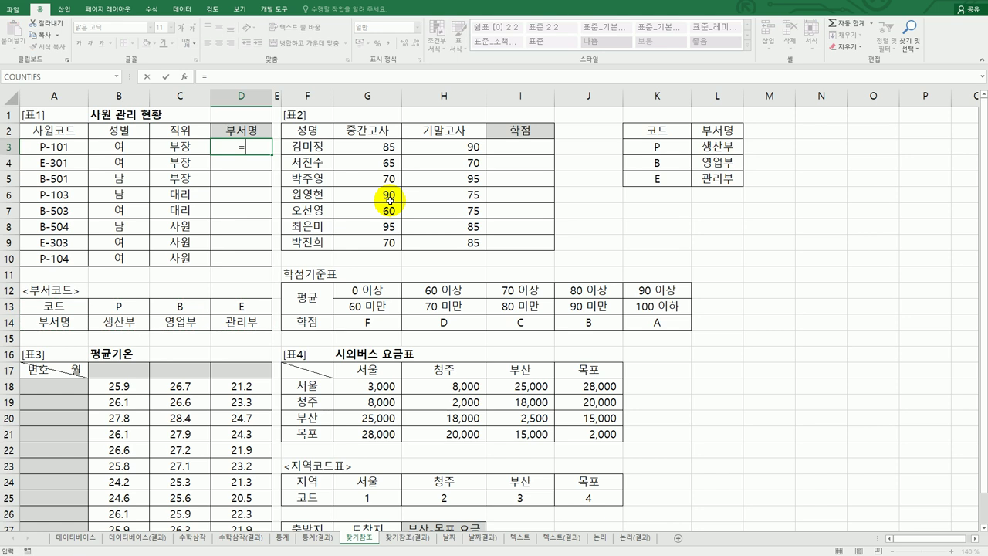
pyautogui.write('L')
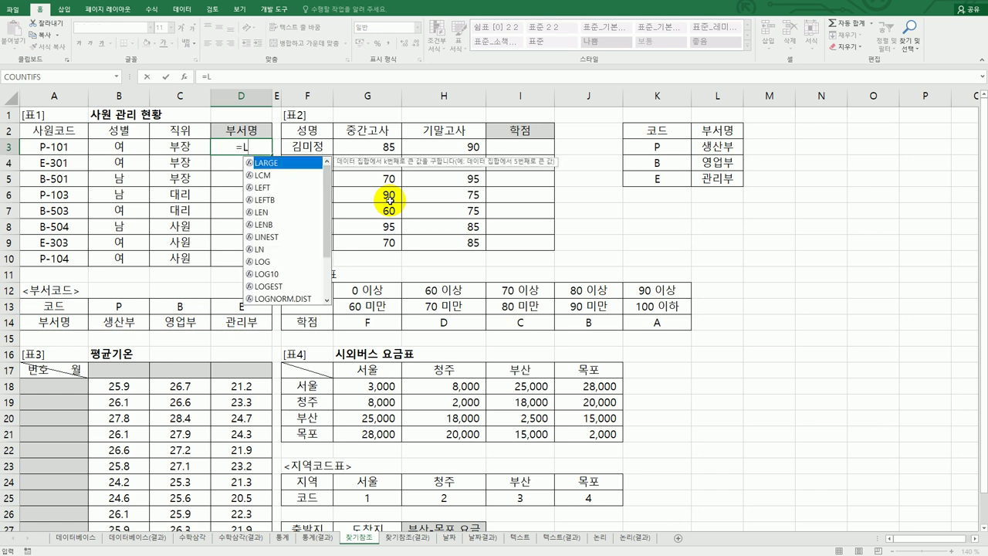
pyautogui.click(283, 191)
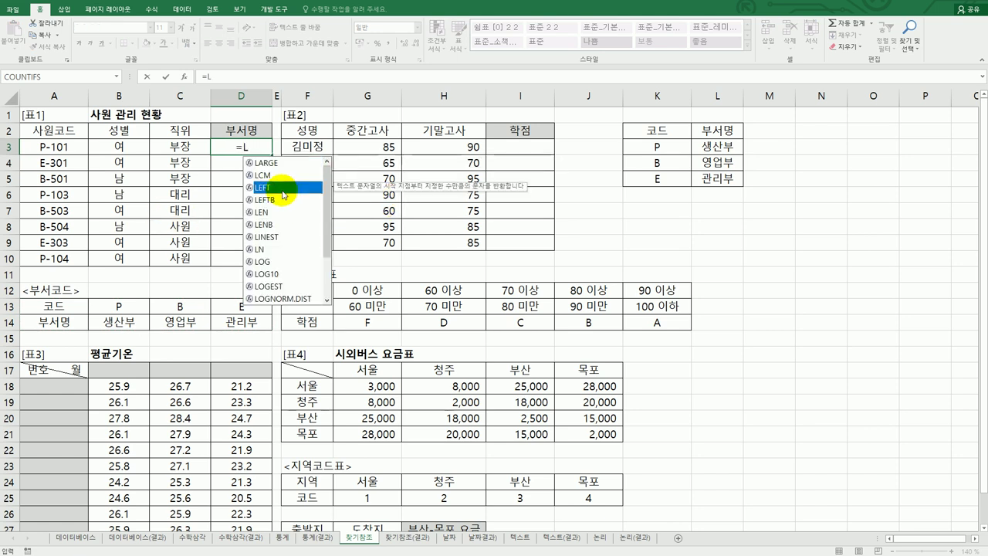
pyautogui.doubleClick(283, 194)
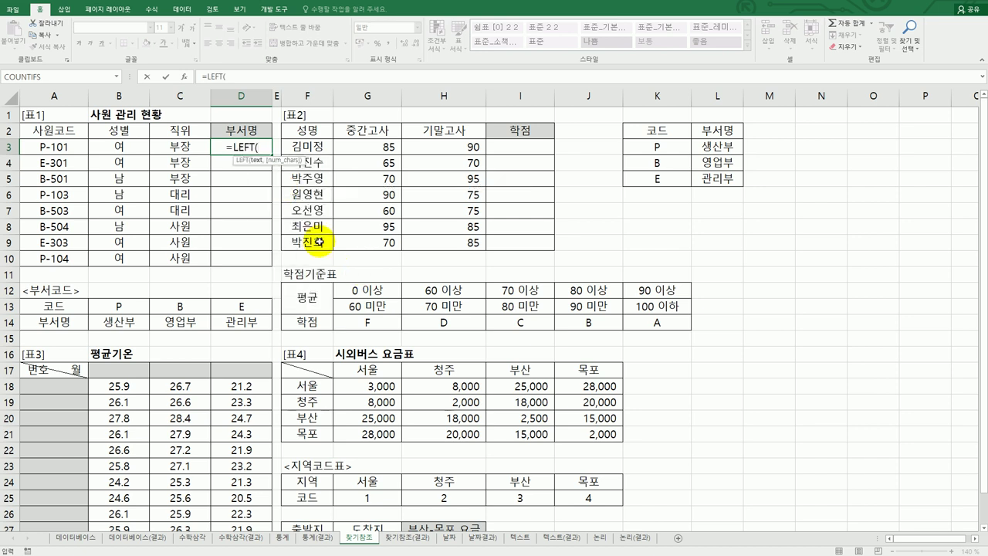
pyautogui.click(183, 77)
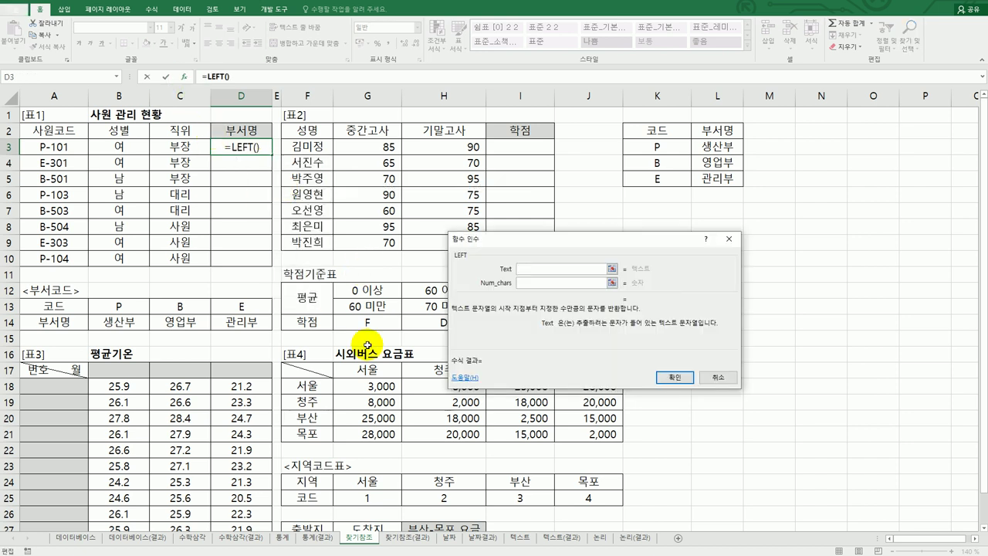
pyautogui.click(60, 147)
pyautogui.click(545, 283)
pyautogui.write('1')
pyautogui.click(677, 377)
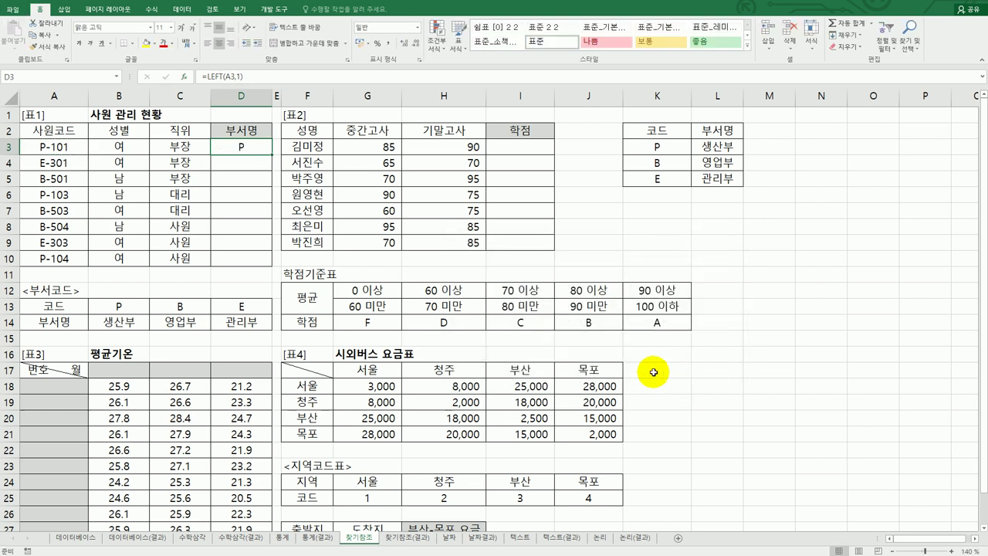
# Fill the LEFT formula from D3 down to D10.
pyautogui.moveTo(267, 221); pyautogui.dragTo(262, 261)
pyautogui.click(233, 147)
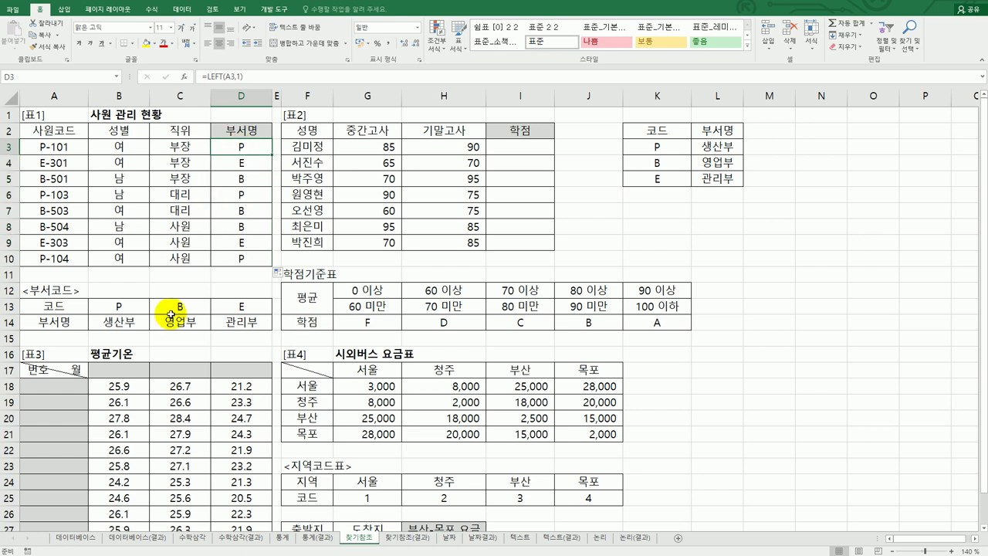
pyautogui.moveTo(73, 307); pyautogui.dragTo(240, 318)
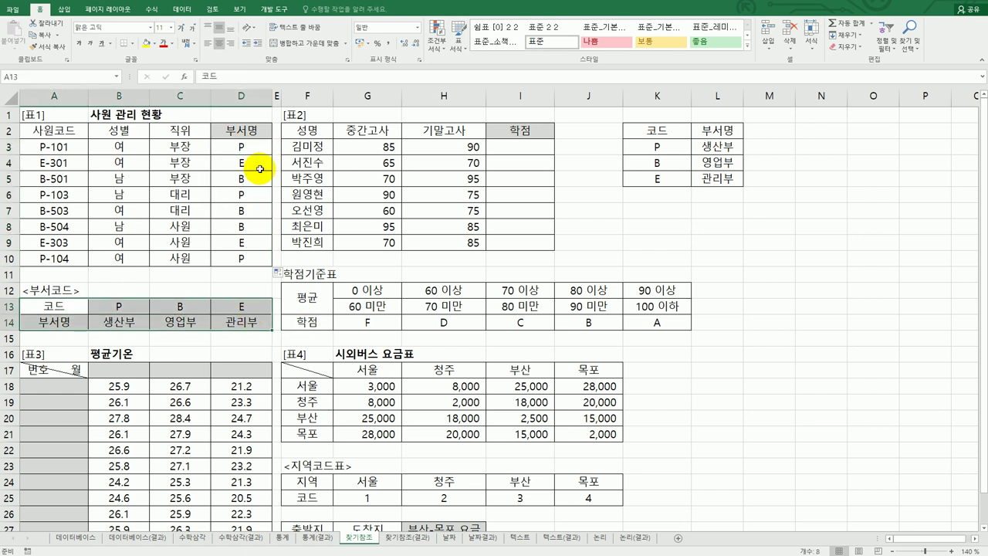
# Wrap the LEFT formula in D3 in an HLOOKUP as its lookup value and open the function's arguments.
pyautogui.click(247, 149)
pyautogui.doubleClick(224, 147)
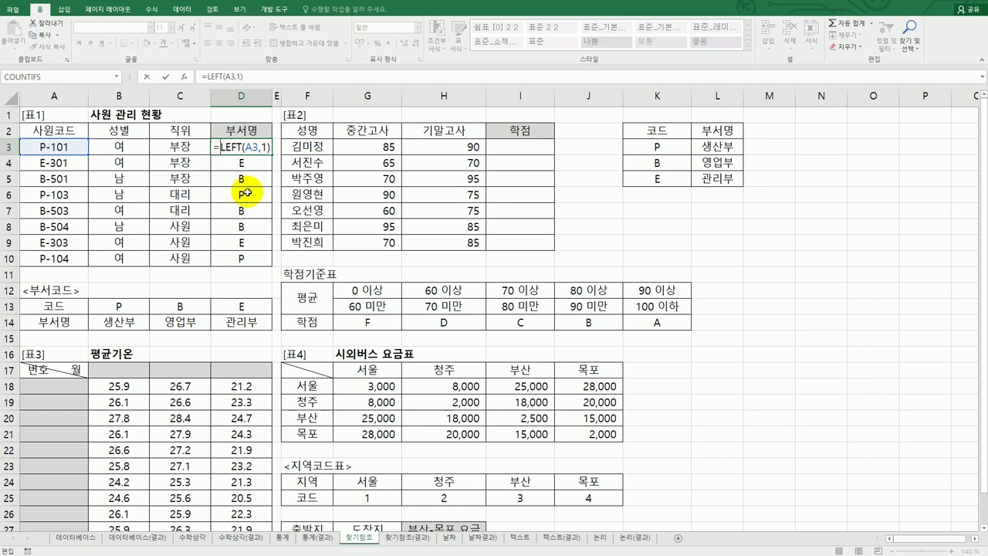
pyautogui.write('H')
pyautogui.doubleClick(259, 218)
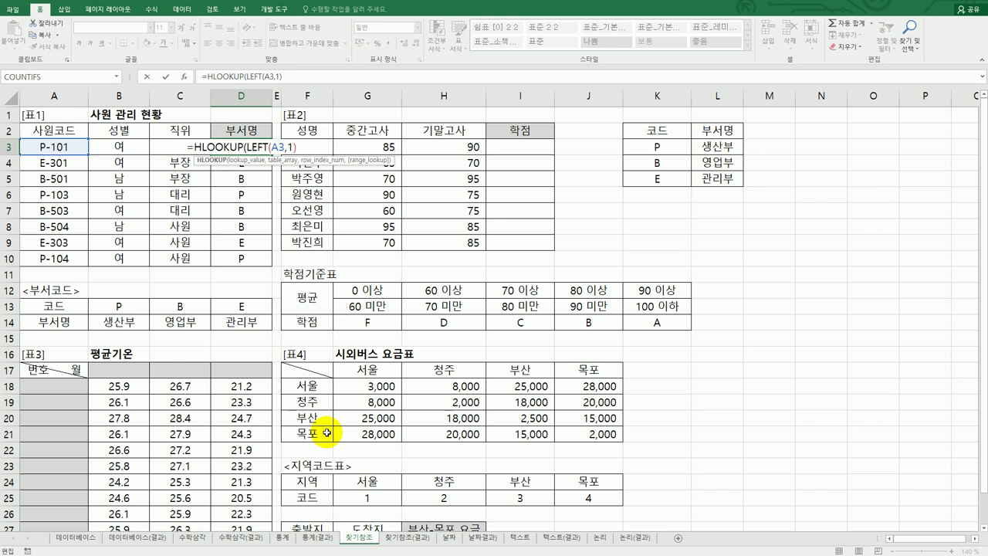
pyautogui.write(')')
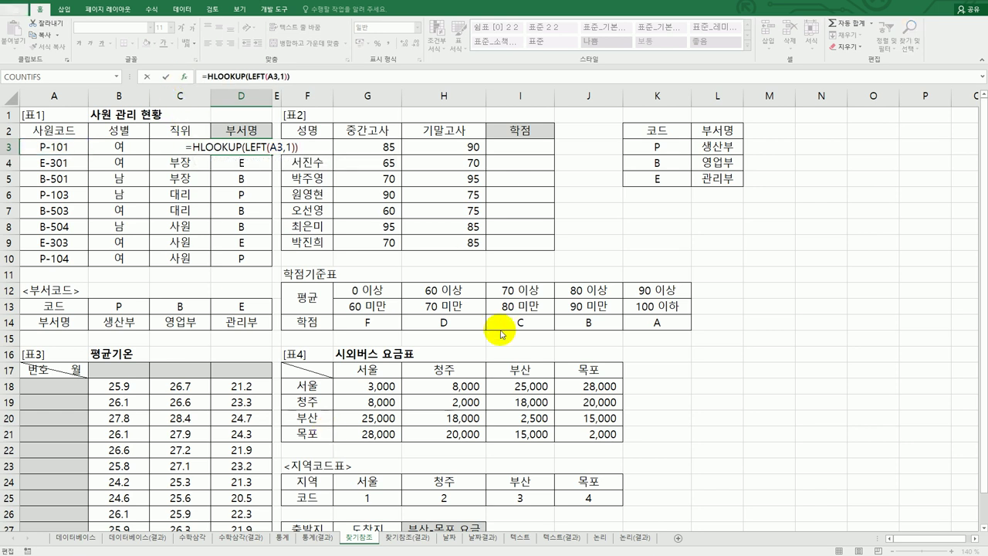
pyautogui.hotkey('ctrl', 'a')
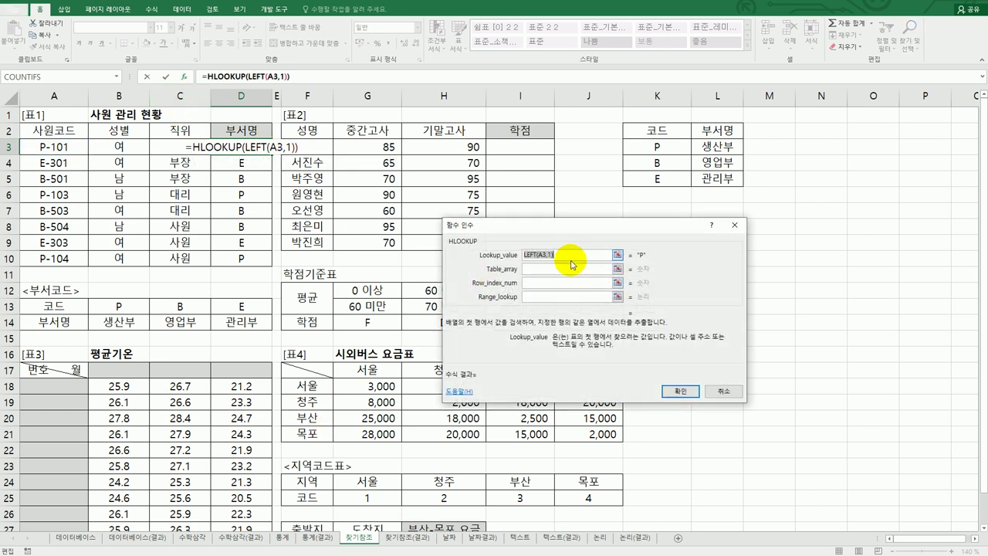
# Complete D3's HLOOKUP with table array $B$13:$D$14, row index 2 and range lookup 0, and fill it down to D10.
pyautogui.click(557, 269)
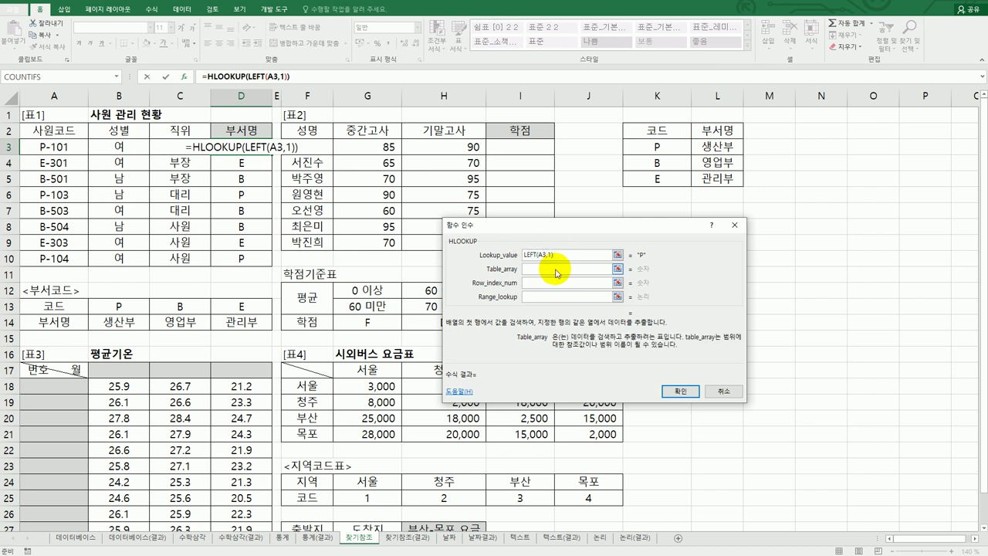
pyautogui.moveTo(131, 307); pyautogui.dragTo(260, 324)
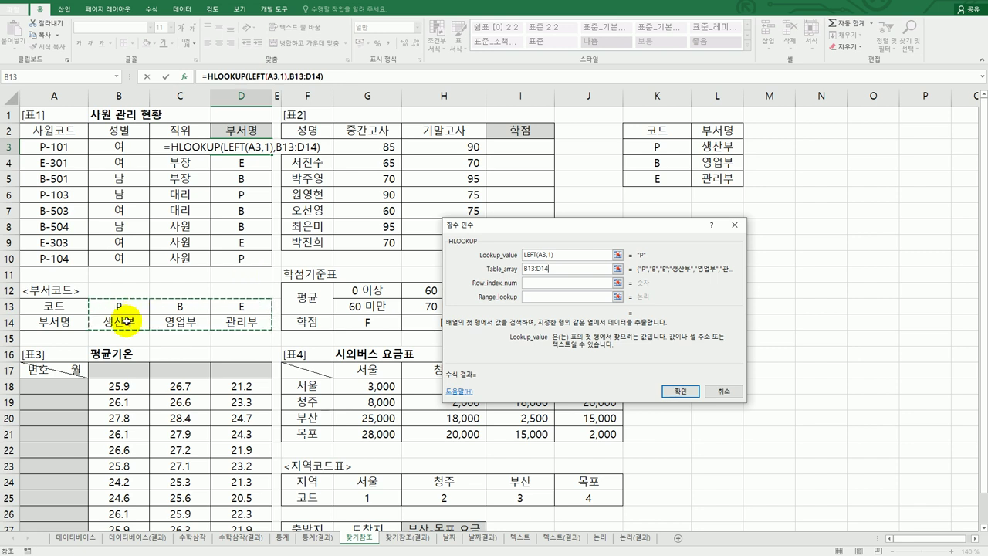
pyautogui.press('F4')
pyautogui.click(533, 282)
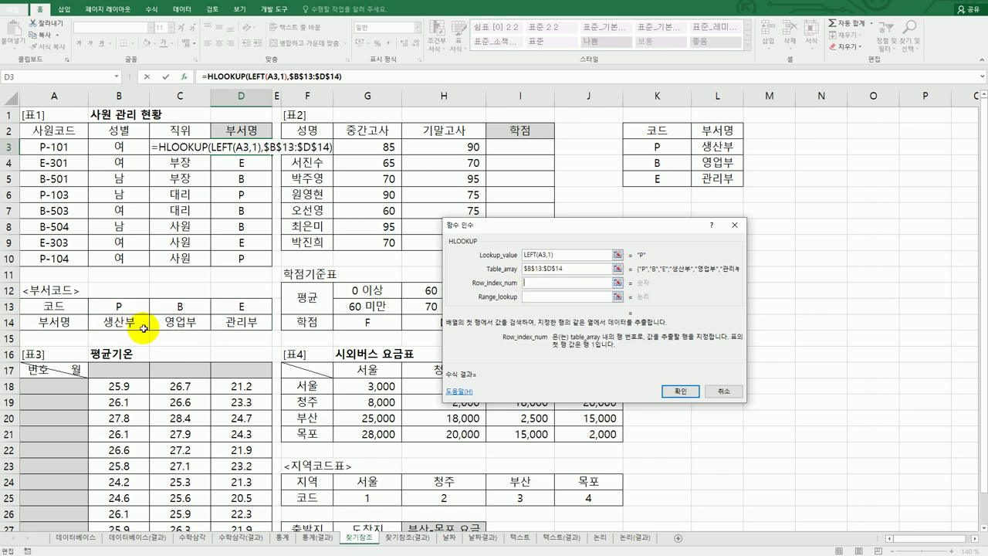
pyautogui.write('2')
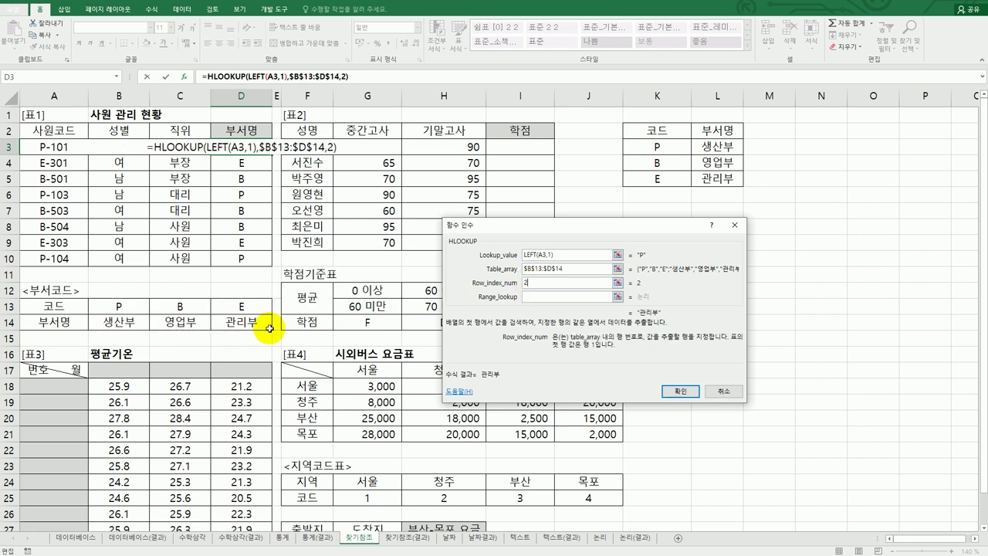
pyautogui.click(544, 298)
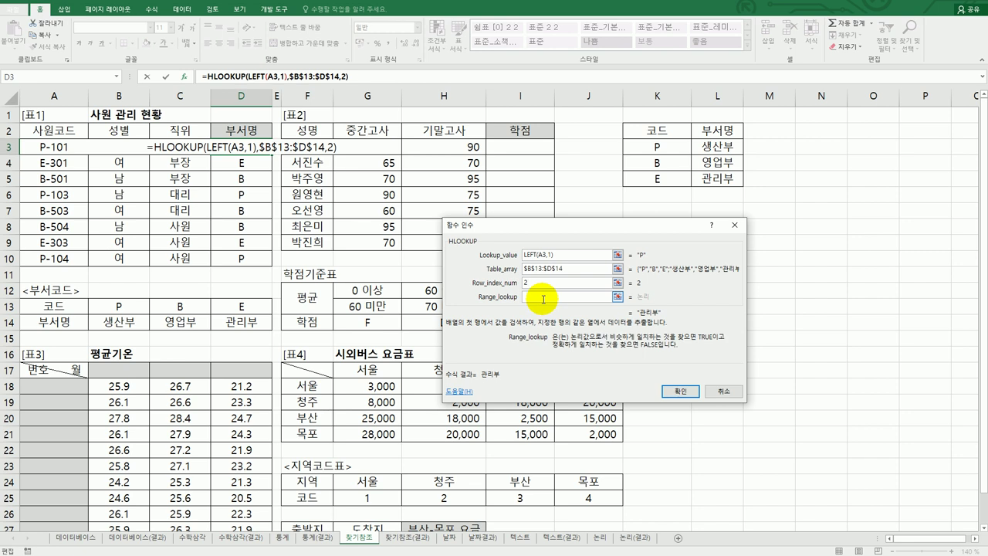
pyautogui.write('0')
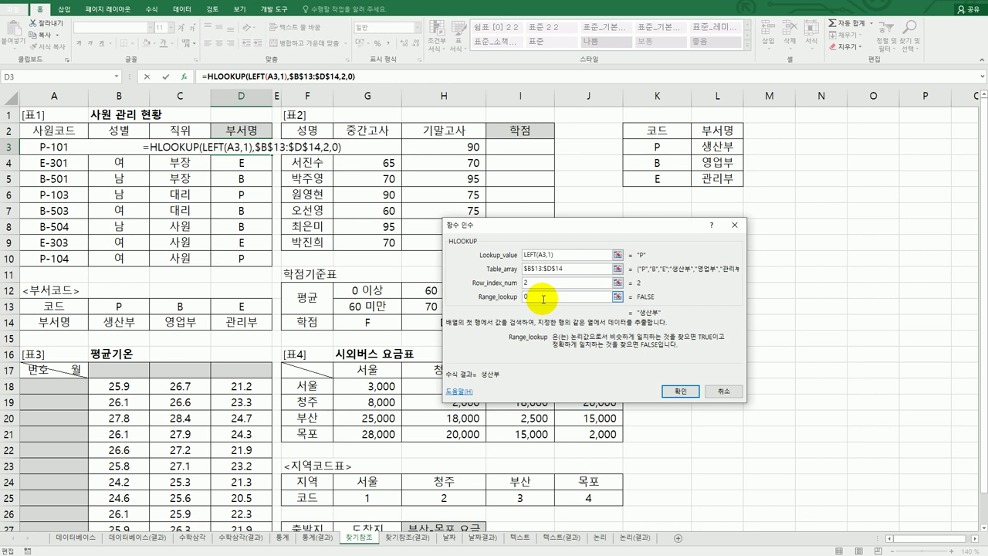
pyautogui.click(676, 391)
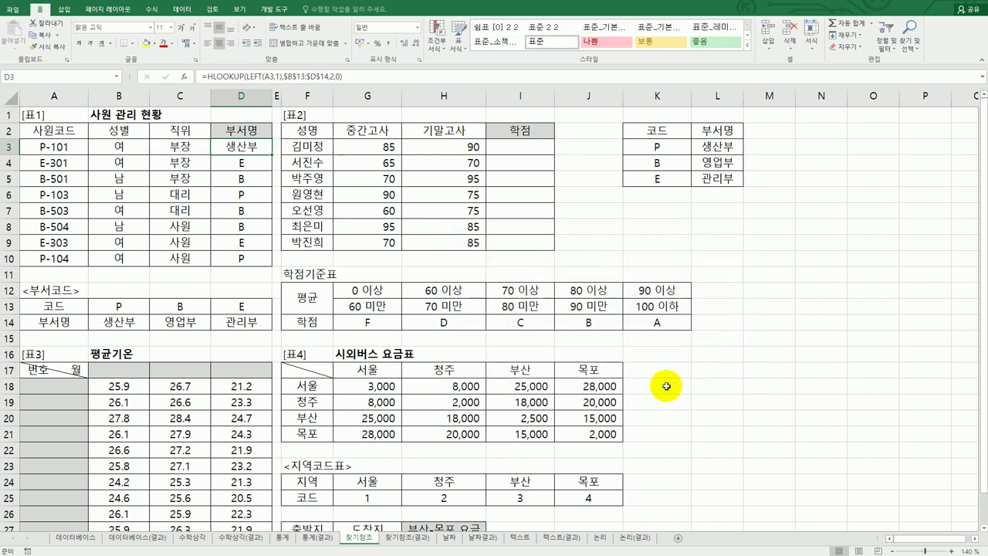
pyautogui.moveTo(270, 157); pyautogui.dragTo(270, 264)
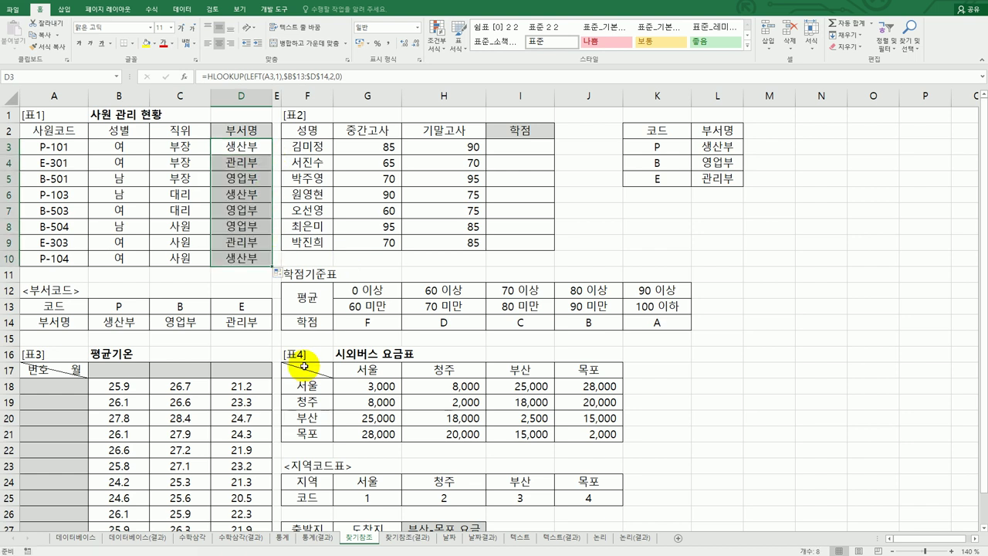
# Move the transposed department code table from K2:L5 to M2:N5.
pyautogui.moveTo(679, 130); pyautogui.dragTo(795, 190)
pyautogui.click(651, 130)
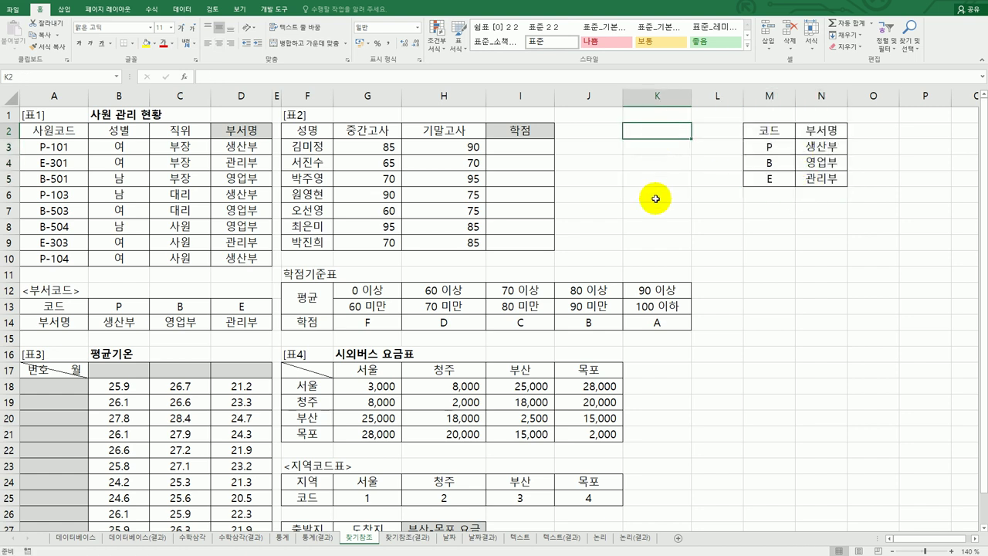
# Enter =LEFT(A3,1) in K3 to extract the first character of the employee code.
pyautogui.click(659, 149)
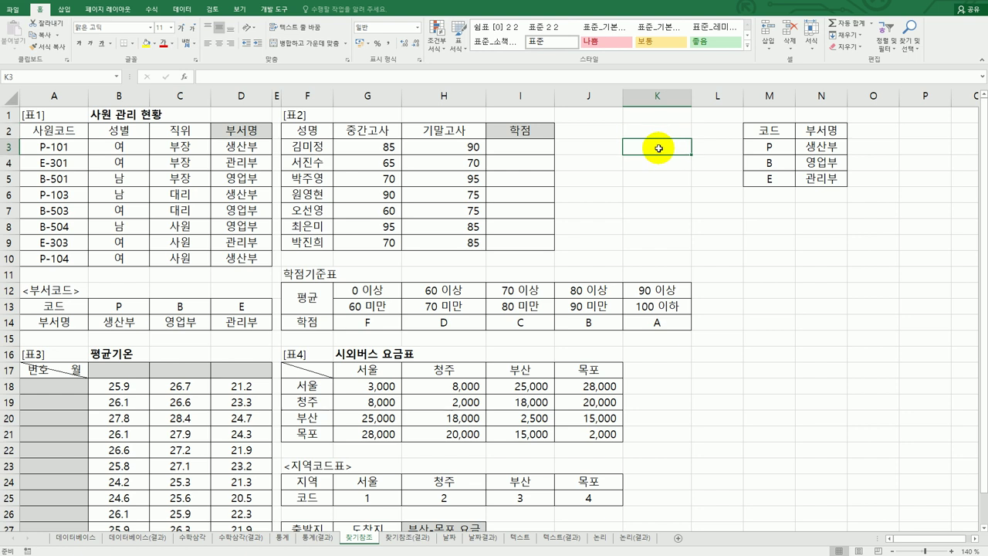
pyautogui.write('=')
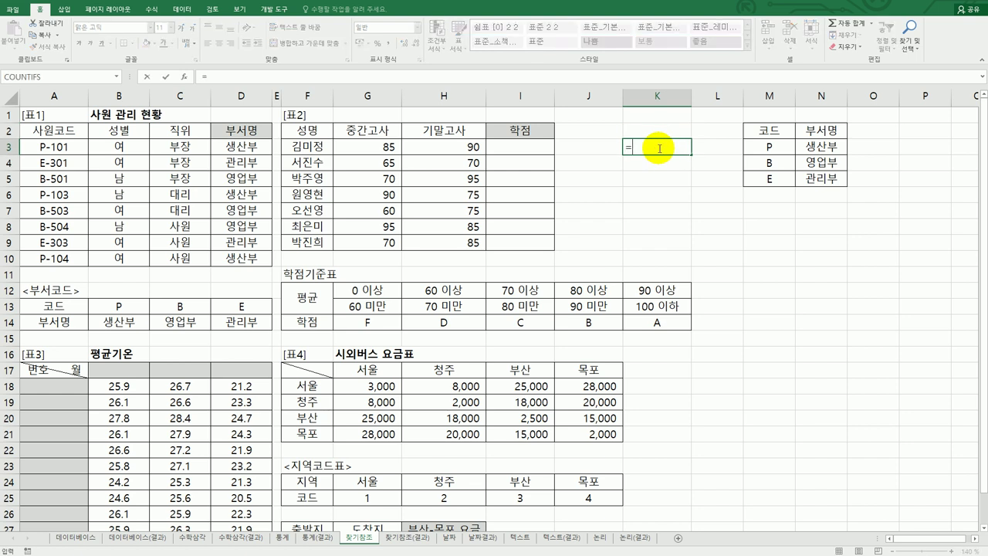
pyautogui.write('L')
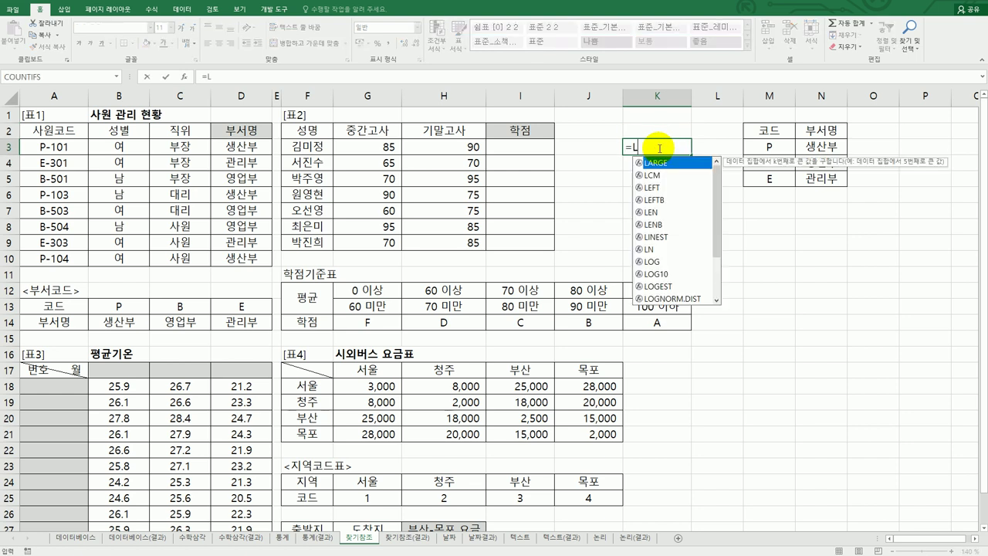
pyautogui.doubleClick(648, 187)
pyautogui.click(65, 149)
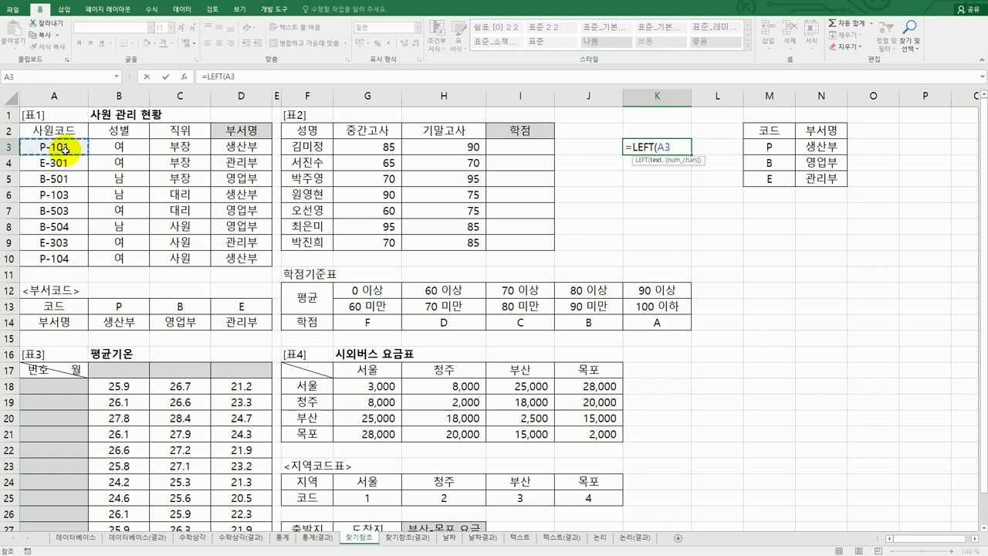
pyautogui.press('F8')
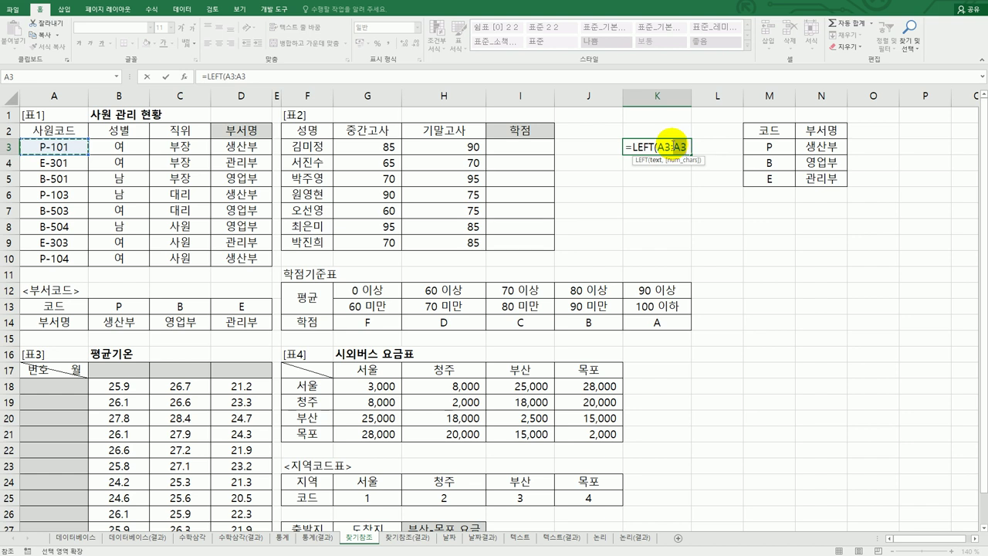
pyautogui.write(',1)')
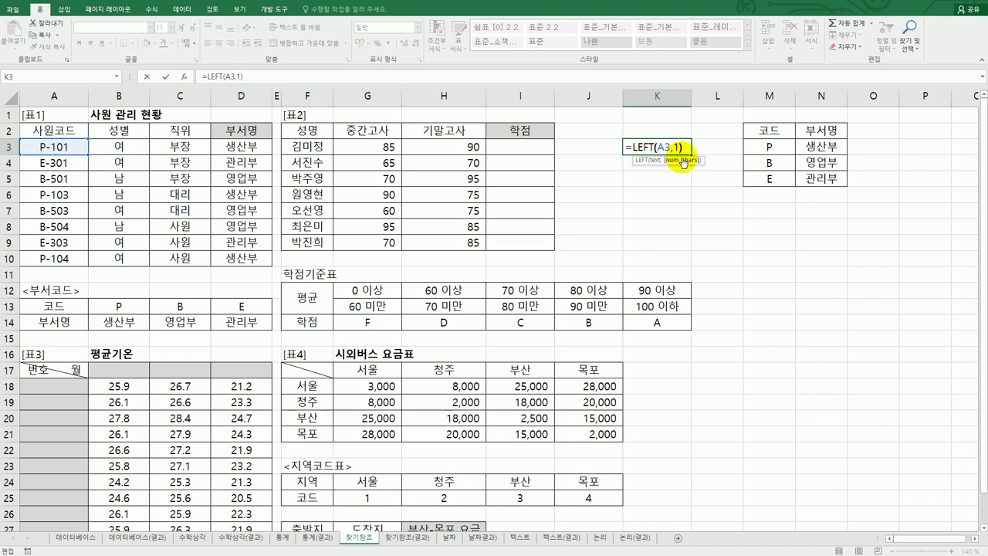
pyautogui.press('Return')
# Wrap K3's LEFT formula in a VLOOKUP as its lookup value and open the function's arguments.
pyautogui.click(646, 143)
pyautogui.doubleClick(627, 145)
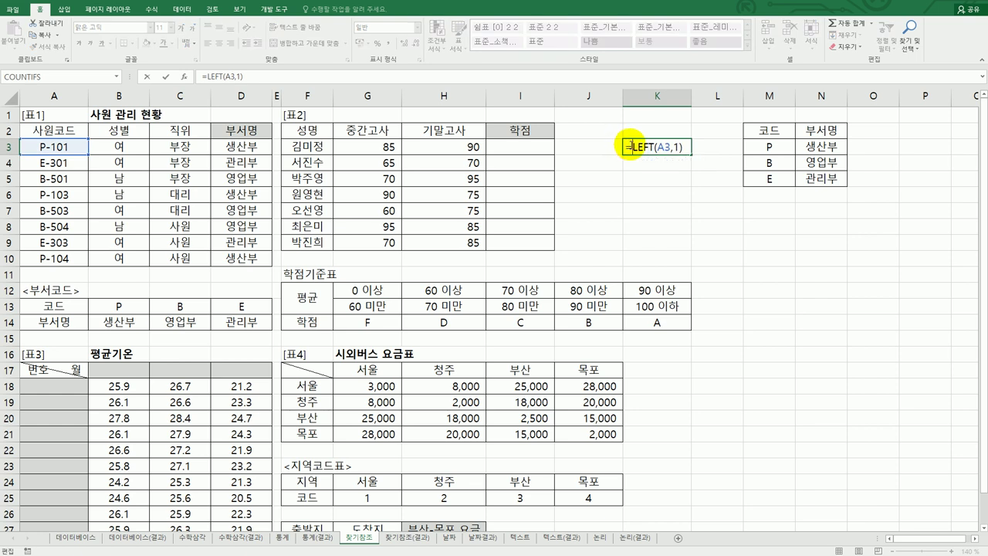
pyautogui.write('V')
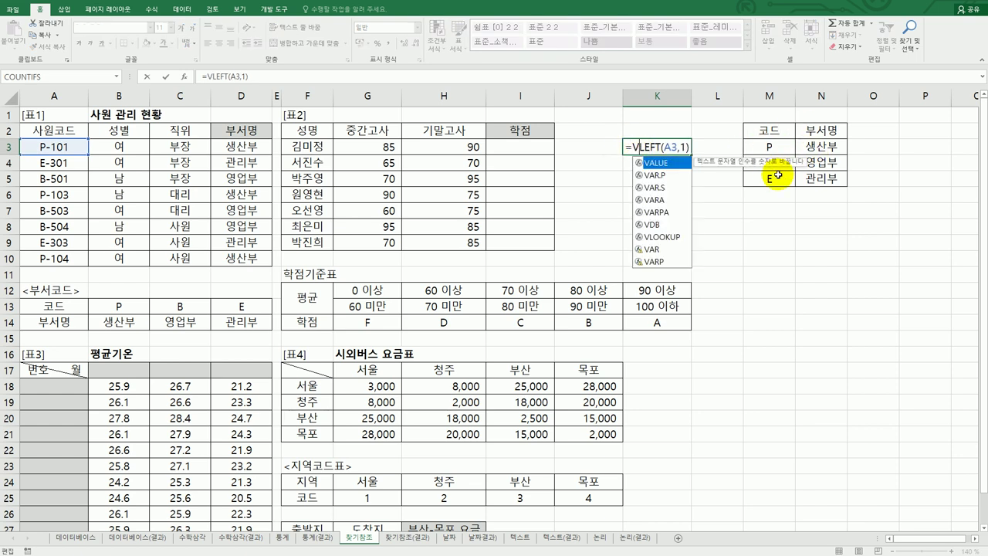
pyautogui.doubleClick(684, 246)
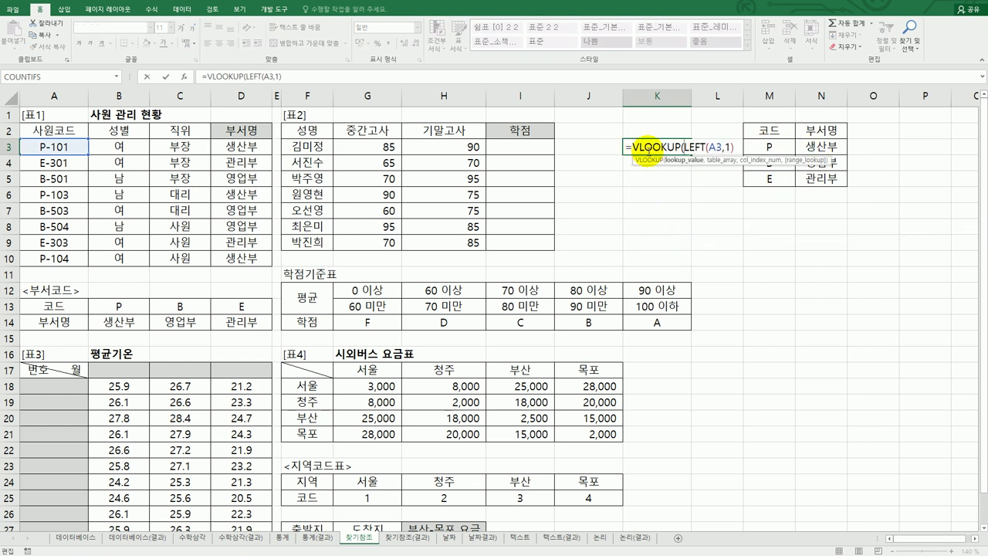
pyautogui.click(181, 78)
# Complete K3's VLOOKUP with table array $M$3:$N$5, column index 2 and range lookup 0, and fill it down to K10.
pyautogui.click(571, 264)
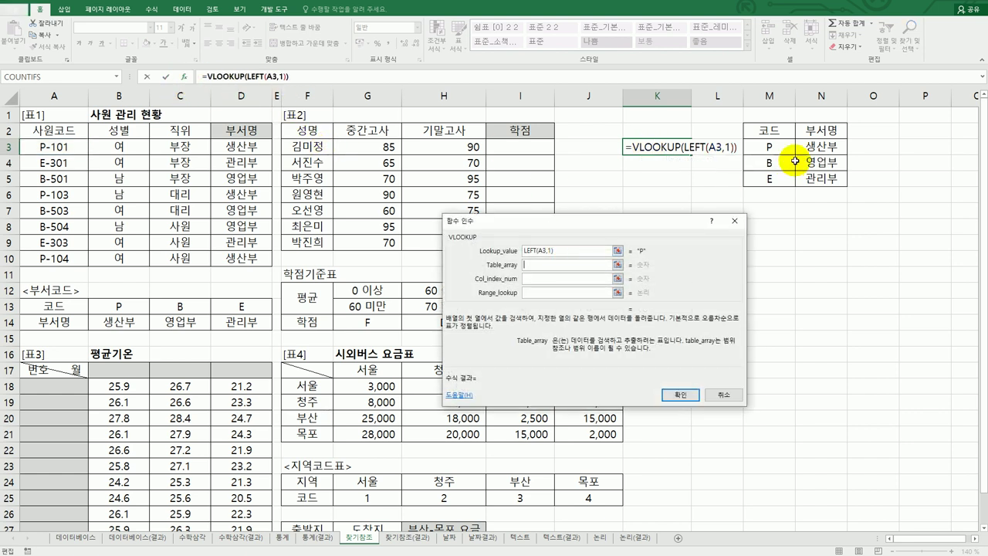
pyautogui.moveTo(778, 147); pyautogui.dragTo(825, 179)
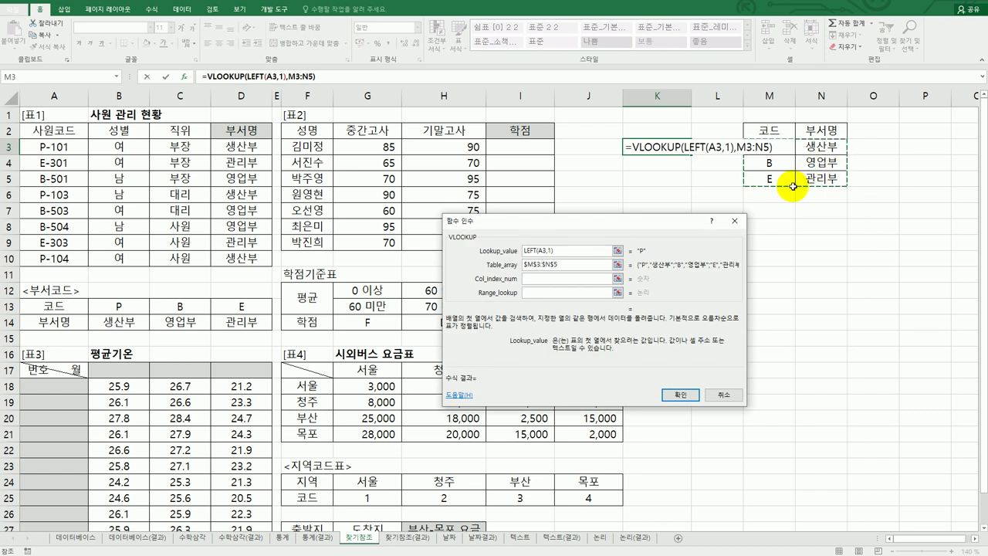
pyautogui.click(606, 264)
pyautogui.press('F4')
pyautogui.click(579, 278)
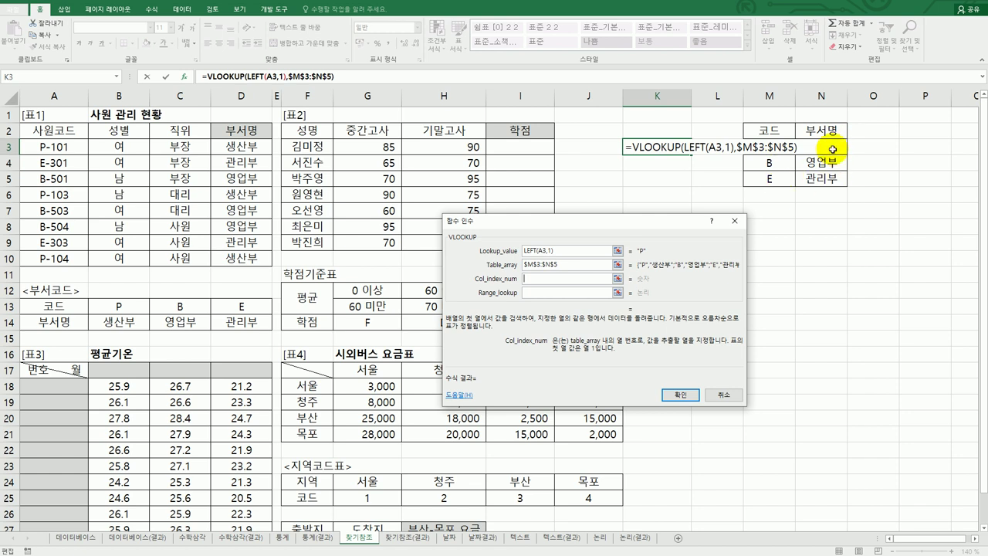
pyautogui.write('2')
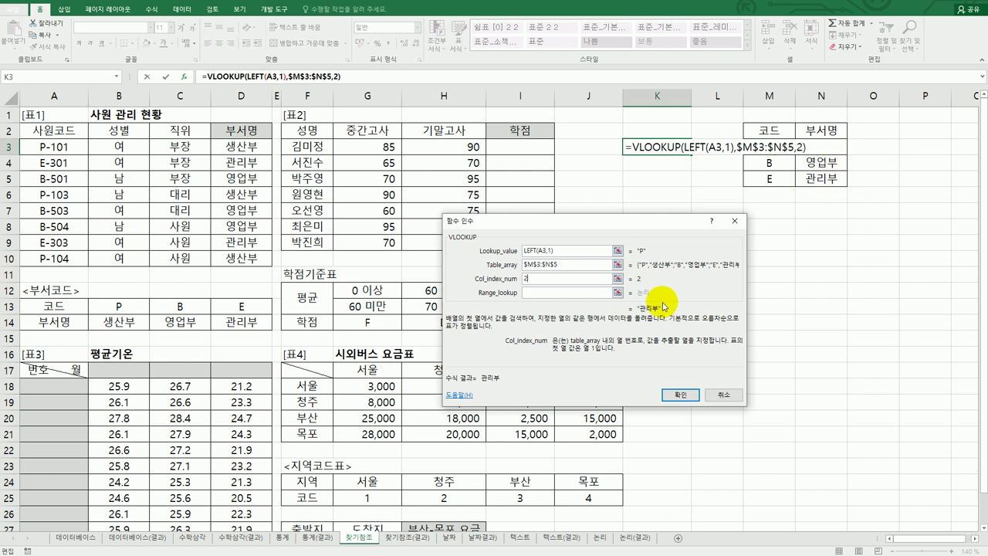
pyautogui.click(577, 296)
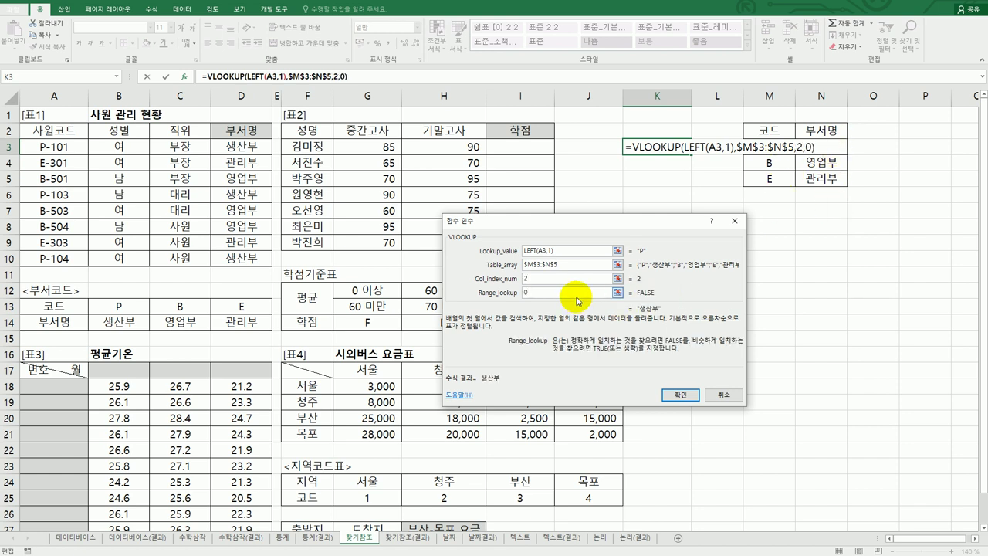
pyautogui.click(680, 395)
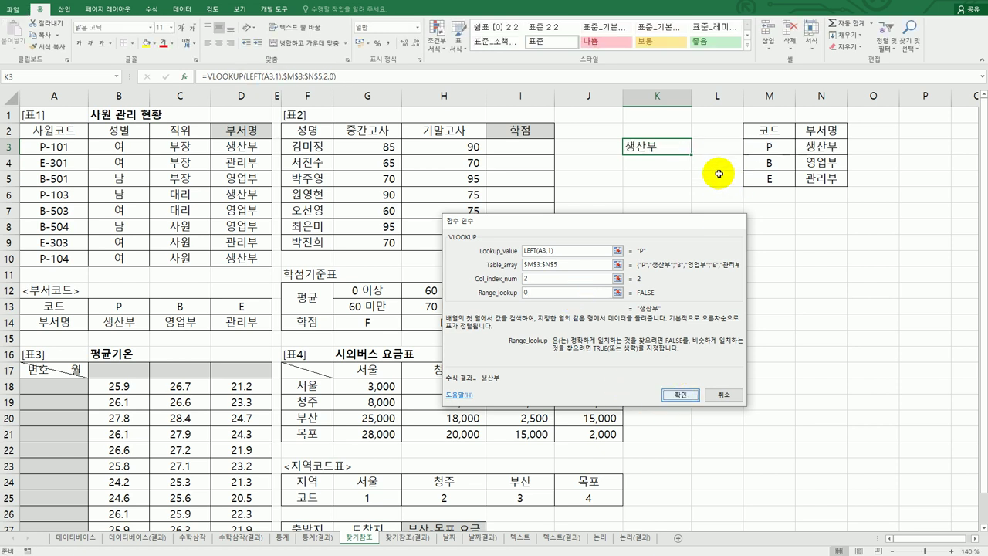
pyautogui.moveTo(691, 155); pyautogui.dragTo(685, 261)
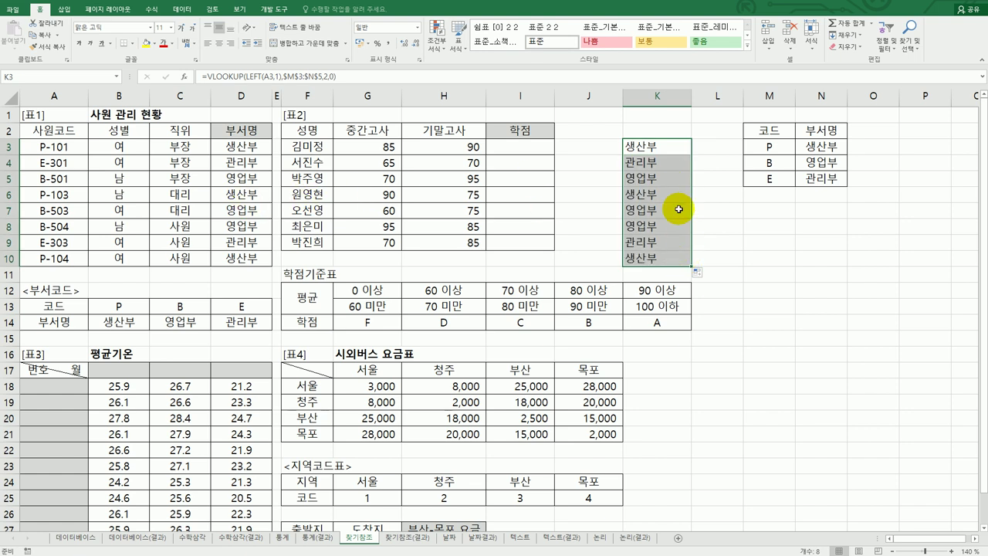
# Clear all contents and formatting from K2:N10.
pyautogui.moveTo(96, 306); pyautogui.dragTo(231, 311)
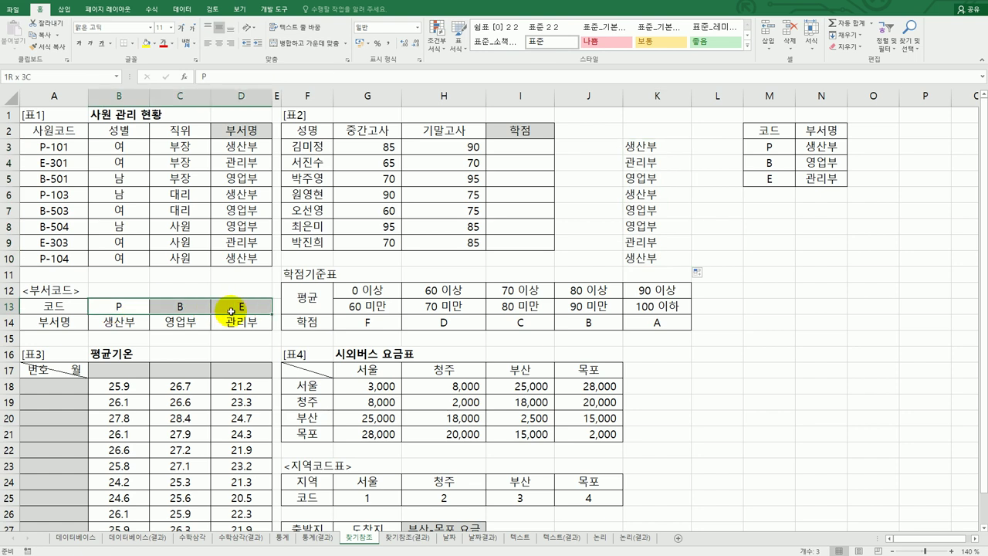
pyautogui.moveTo(116, 310); pyautogui.dragTo(254, 307)
pyautogui.moveTo(768, 130); pyautogui.dragTo(772, 181)
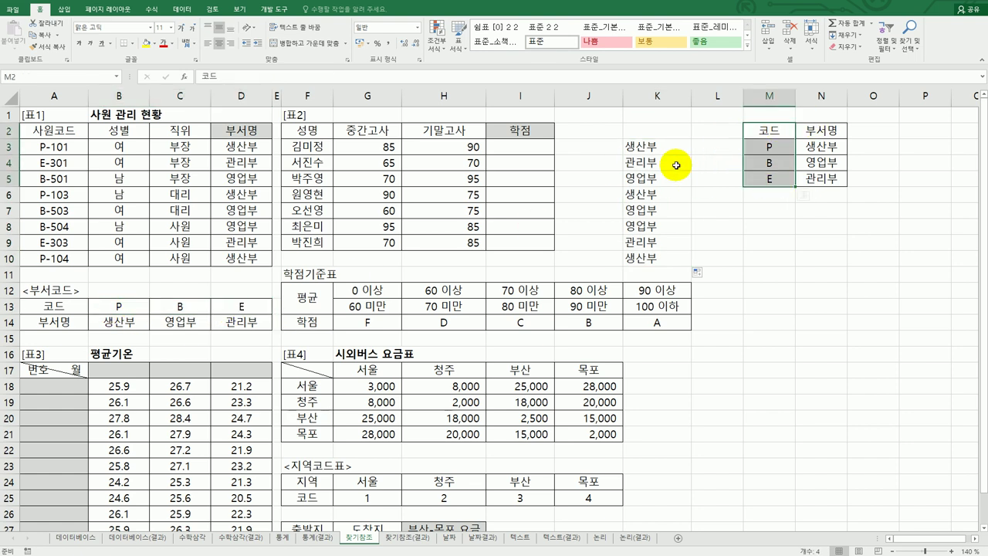
pyautogui.moveTo(657, 129); pyautogui.dragTo(821, 259)
pyautogui.click(849, 47)
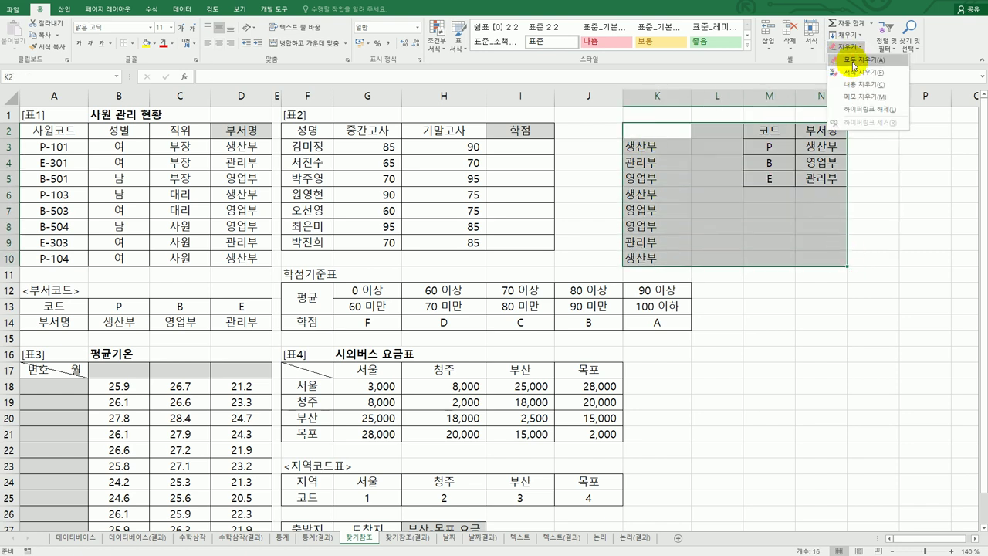
pyautogui.click(852, 60)
# Examine the first student's midterm and final scores in table 2 and the average ranges and grades in the grade criteria table.
pyautogui.click(529, 145)
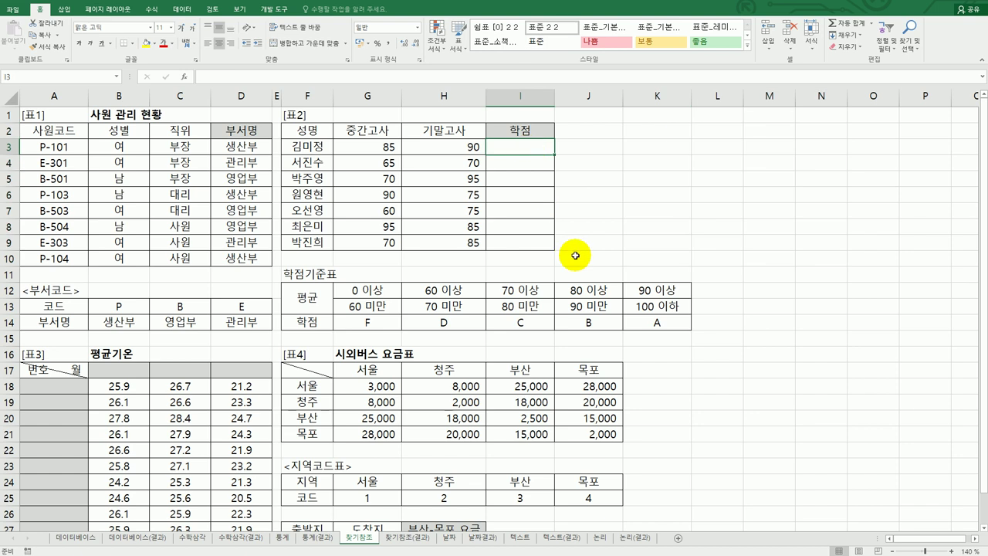
pyautogui.moveTo(376, 145); pyautogui.dragTo(470, 148)
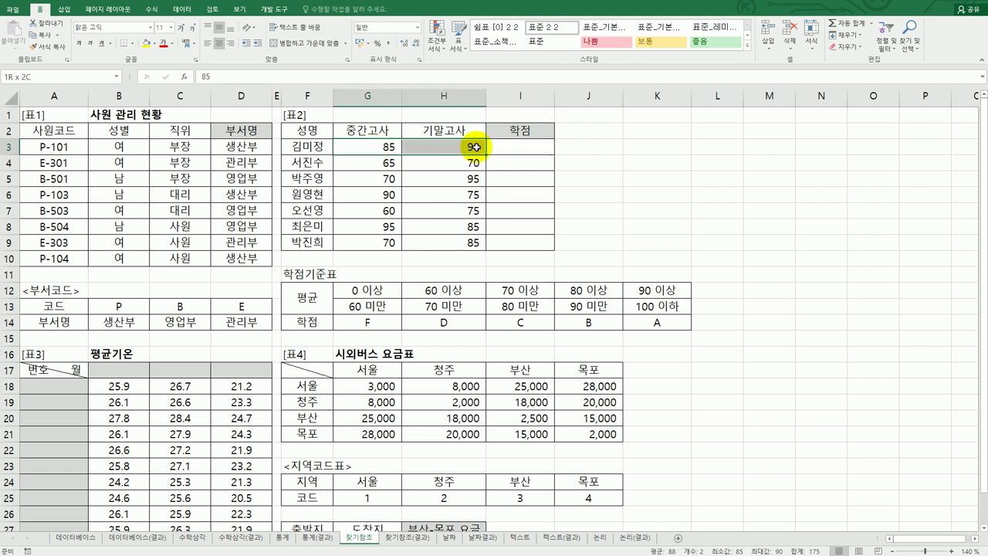
pyautogui.moveTo(379, 290); pyautogui.dragTo(666, 320)
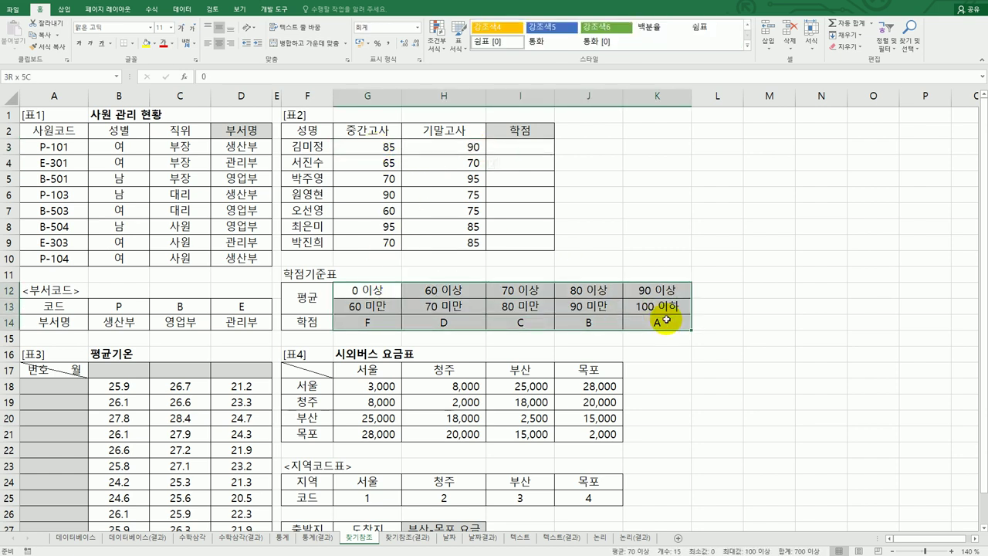
pyautogui.moveTo(666, 320); pyautogui.dragTo(665, 320)
pyautogui.click(532, 148)
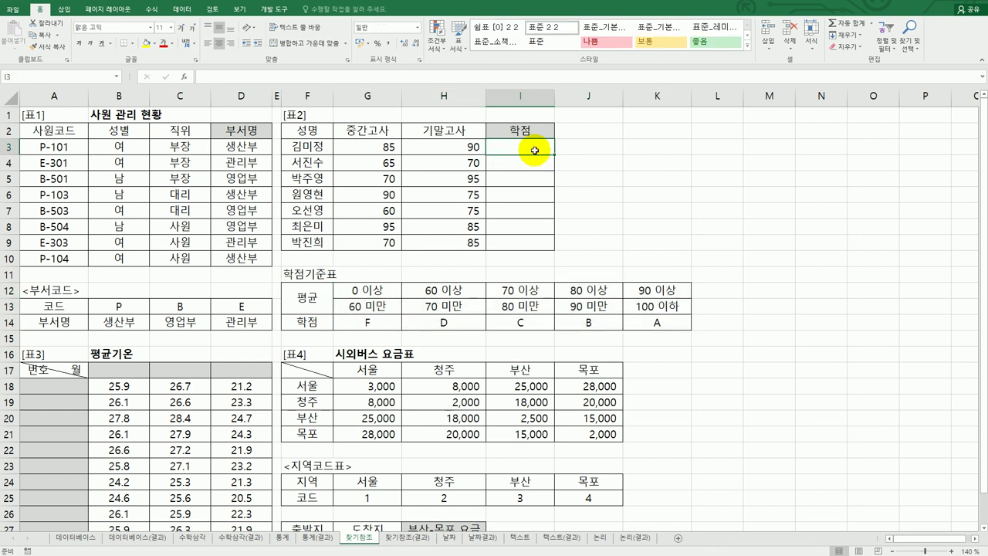
pyautogui.moveTo(369, 288); pyautogui.dragTo(656, 326)
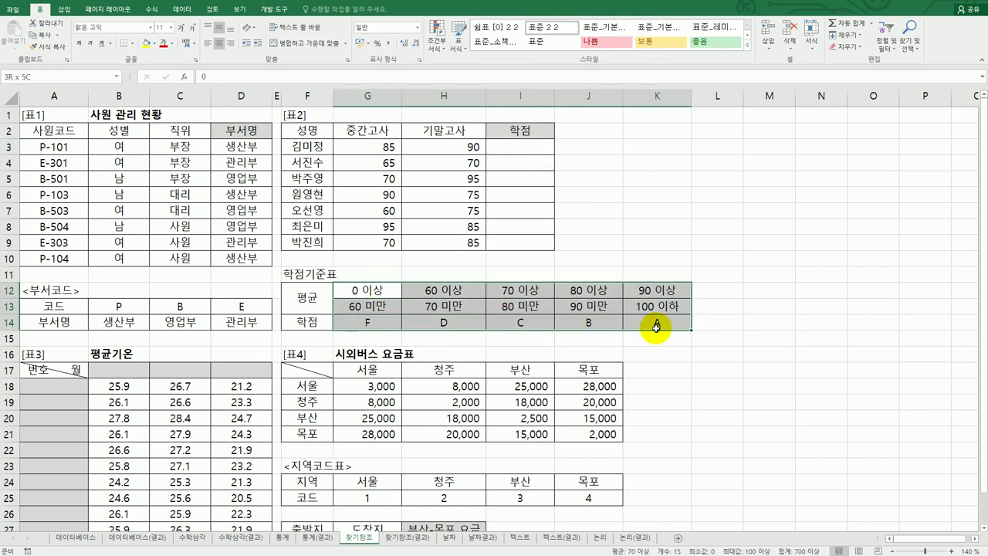
# Enter =AVERAGE(G3:H3) in I3 and fill it down to I9.
pyautogui.click(536, 148)
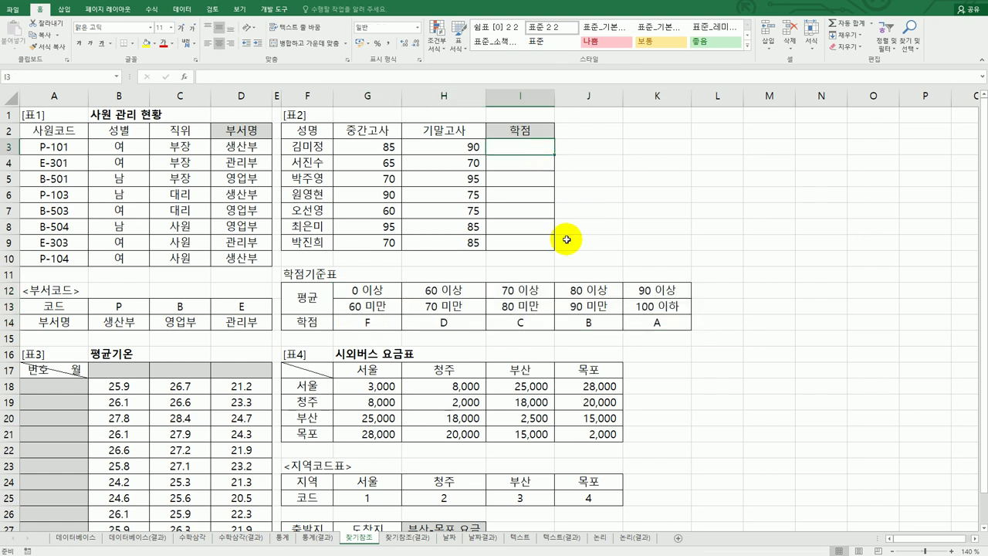
pyautogui.write('=AV')
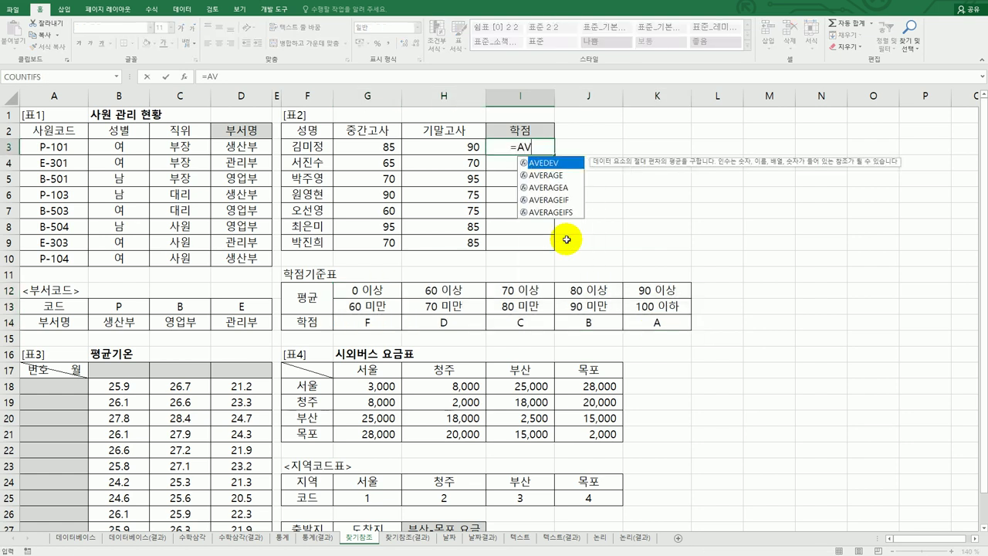
pyautogui.doubleClick(549, 175)
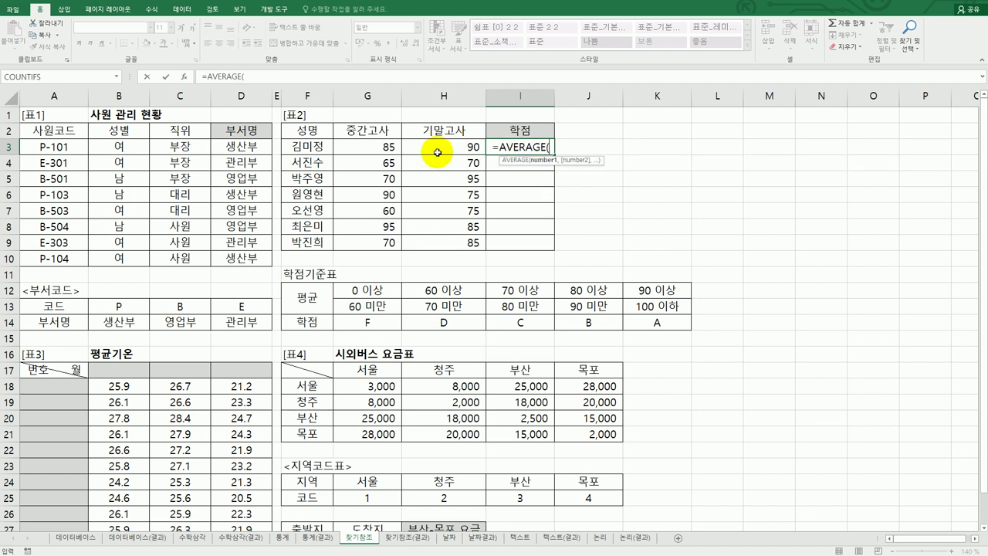
pyautogui.moveTo(376, 145); pyautogui.dragTo(444, 146)
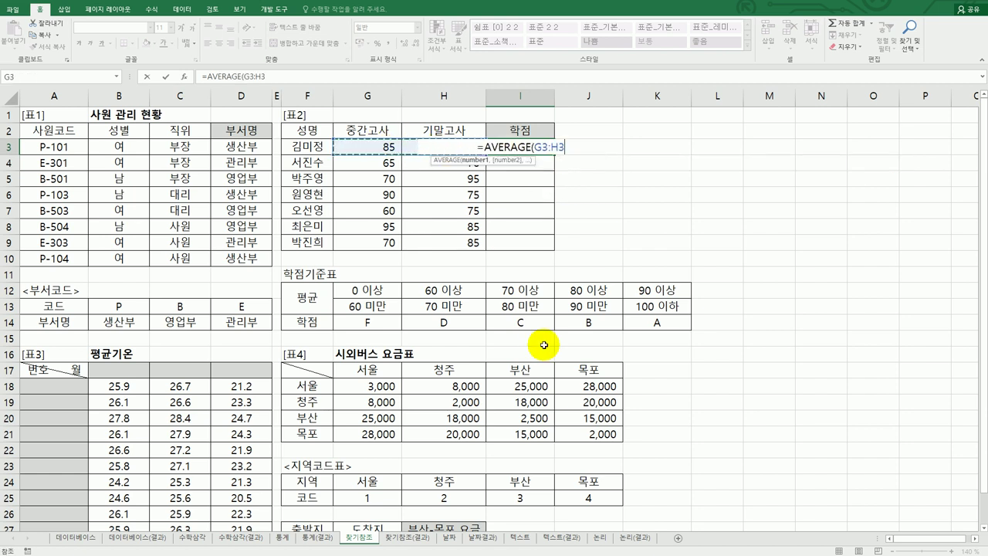
pyautogui.press('Return')
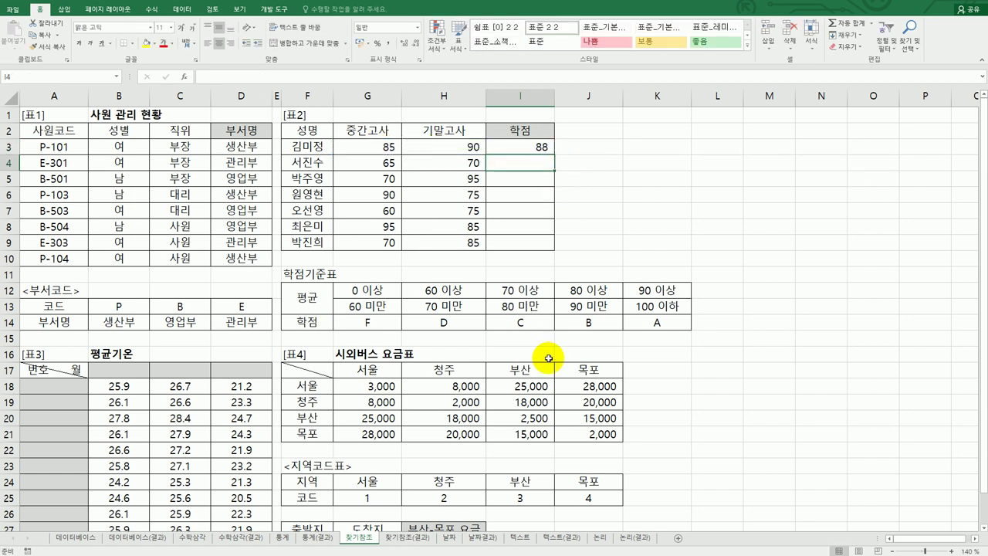
pyautogui.click(551, 150)
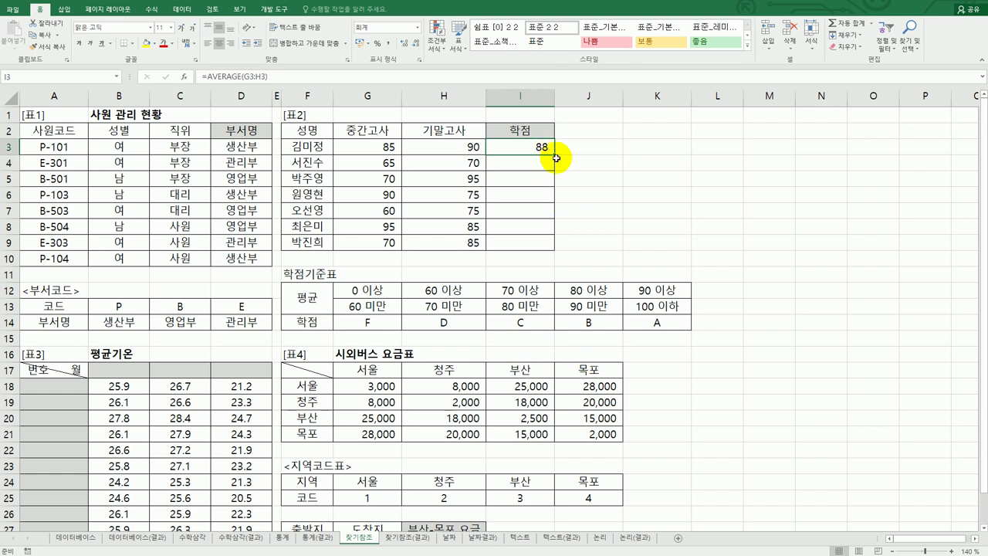
pyautogui.moveTo(555, 155); pyautogui.dragTo(547, 249)
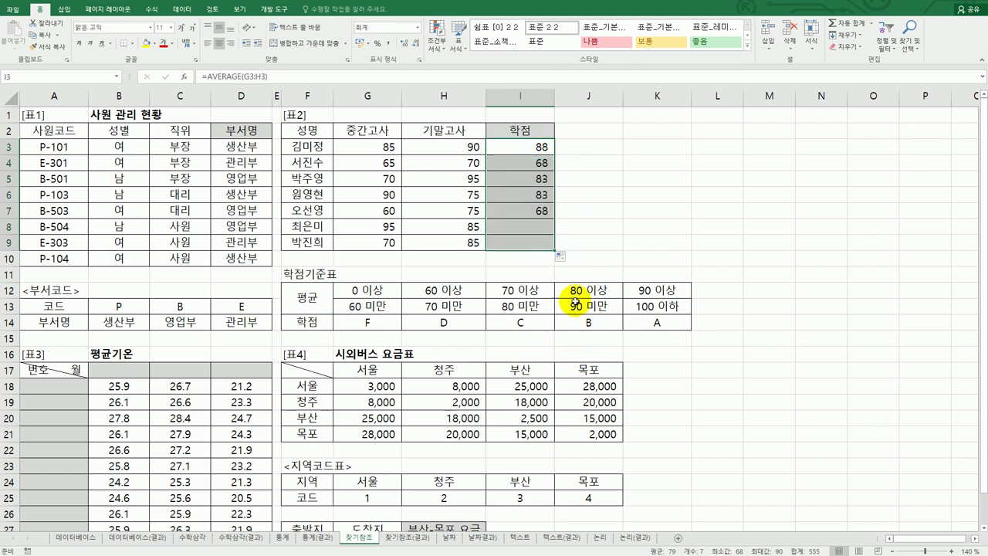
# Wrap I3's AVERAGE(G3:H3) formula in an HLOOKUP function so the average becomes its lookup value.
pyautogui.click(592, 327)
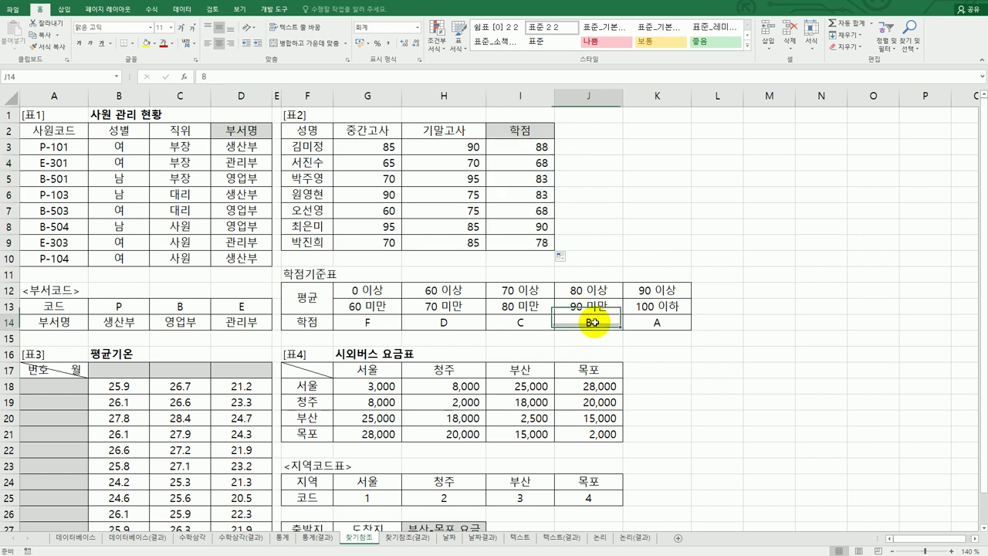
pyautogui.click(458, 323)
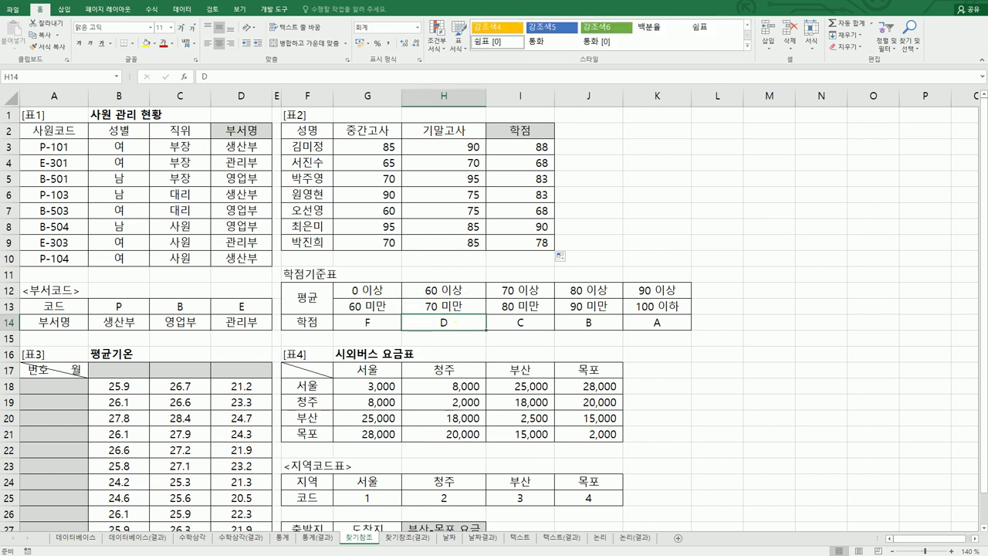
pyautogui.click(517, 148)
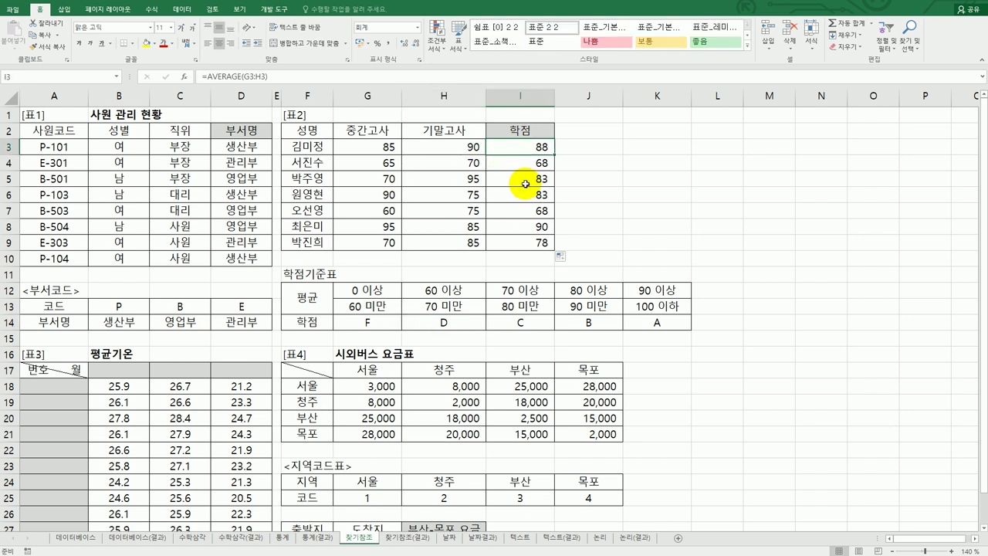
pyautogui.doubleClick(514, 147)
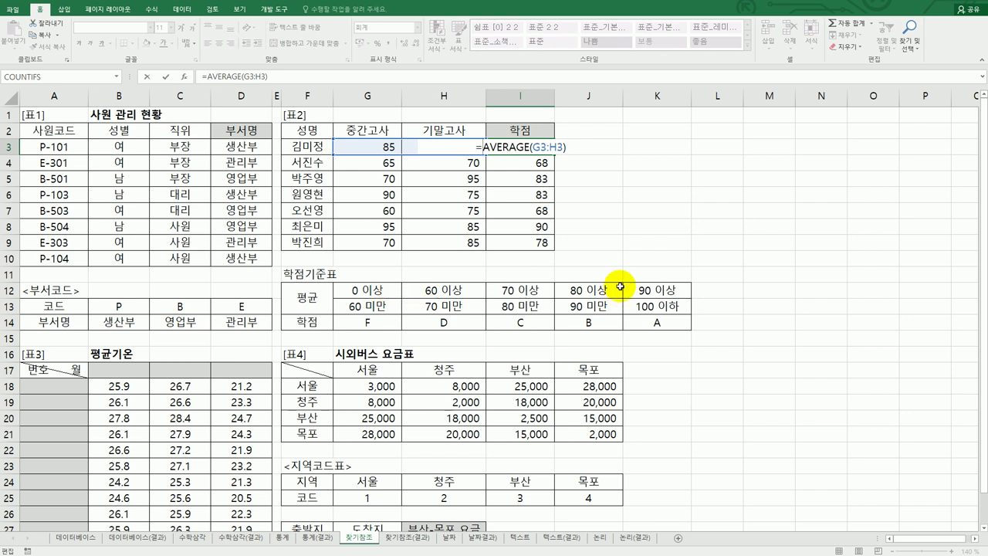
pyautogui.write('H')
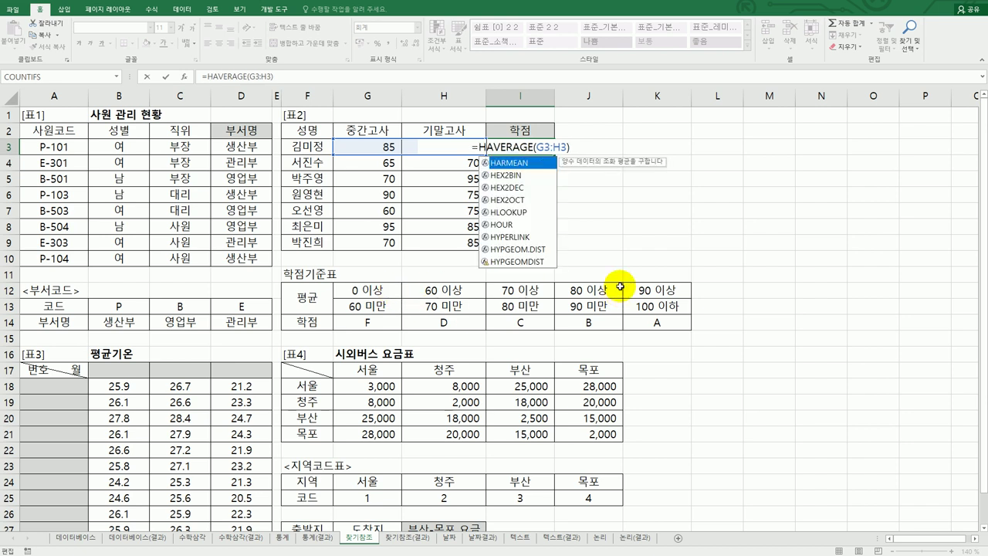
pyautogui.doubleClick(506, 211)
pyautogui.click(479, 147)
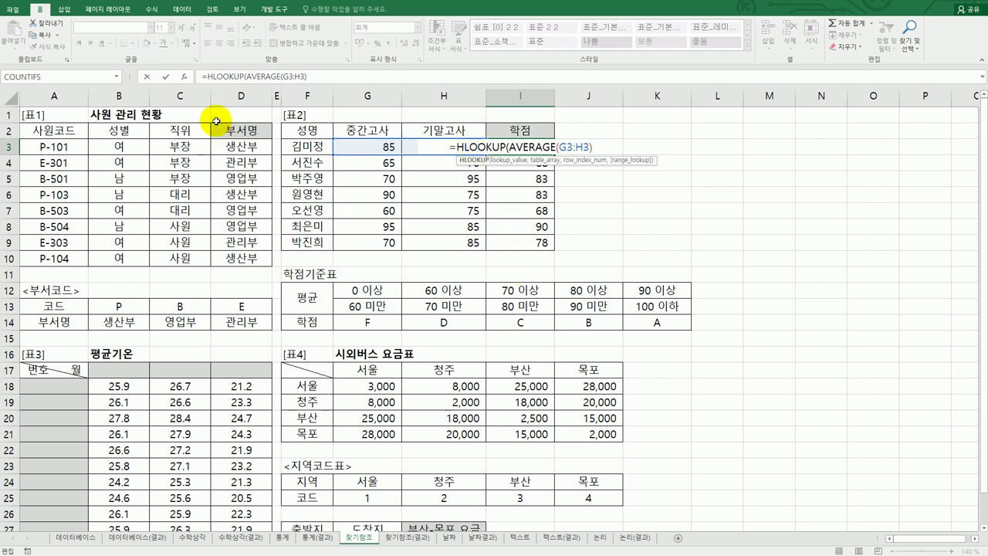
# Set the table array of I3's HLOOKUP to the absolute range $G$12:$K$14 in the grade criteria table.
pyautogui.click(185, 77)
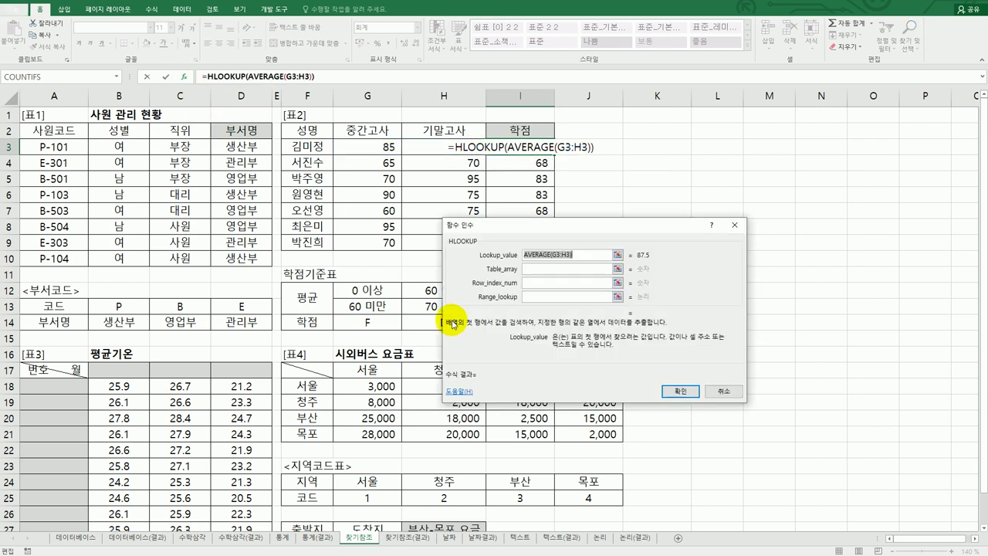
pyautogui.click(547, 271)
pyautogui.moveTo(568, 233); pyautogui.dragTo(710, 131)
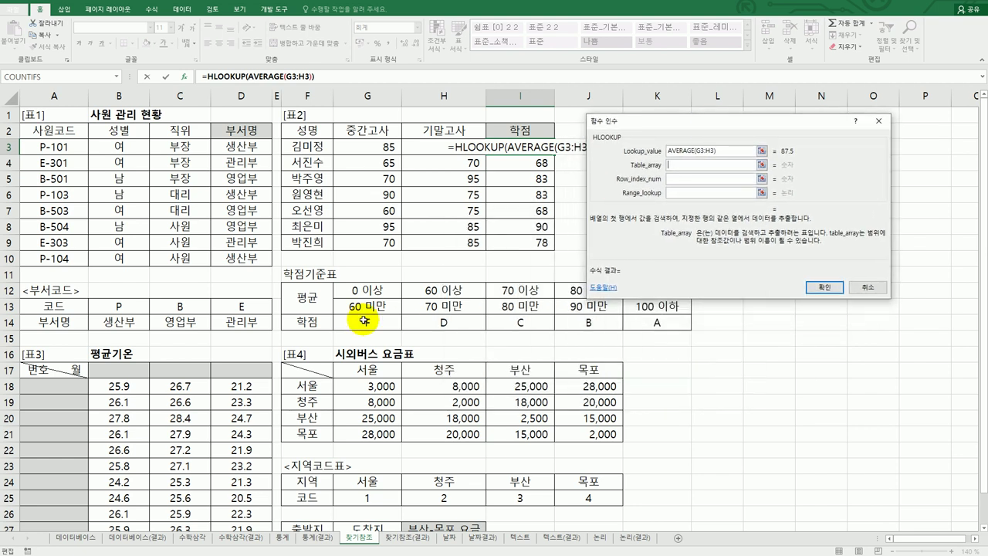
pyautogui.moveTo(351, 292); pyautogui.dragTo(649, 322)
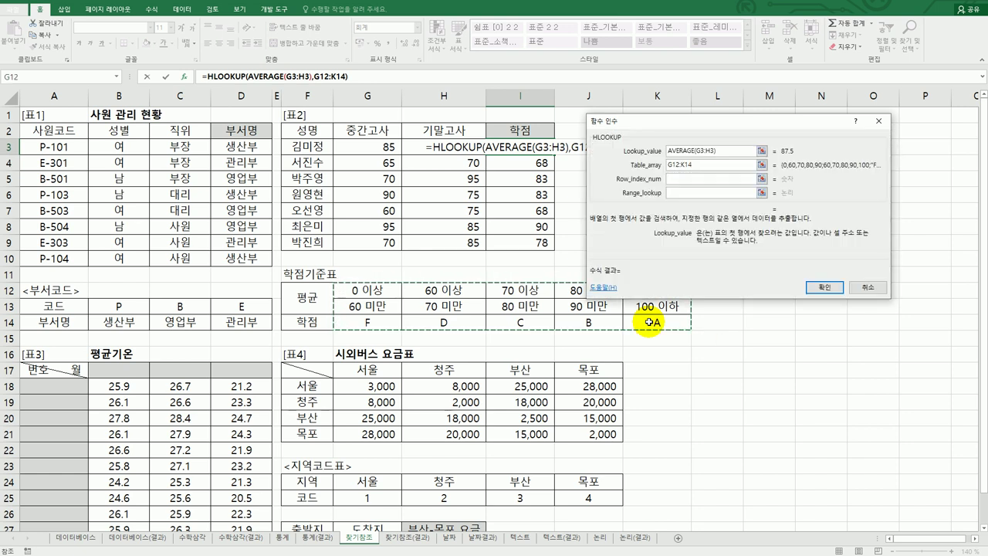
pyautogui.press('F4')
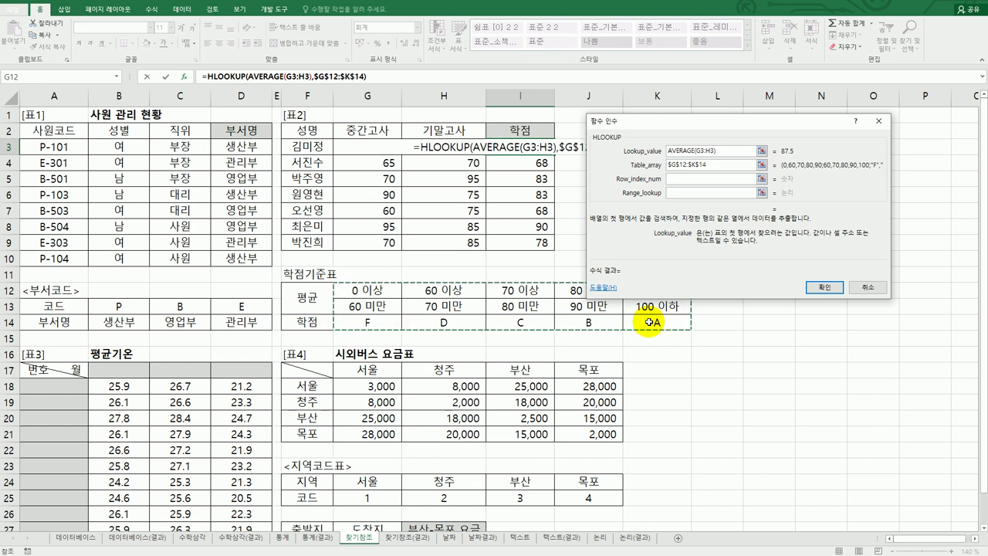
# Complete I3's HLOOKUP with row index 3 and an empty range lookup, and fill it down to I9.
pyautogui.click(680, 180)
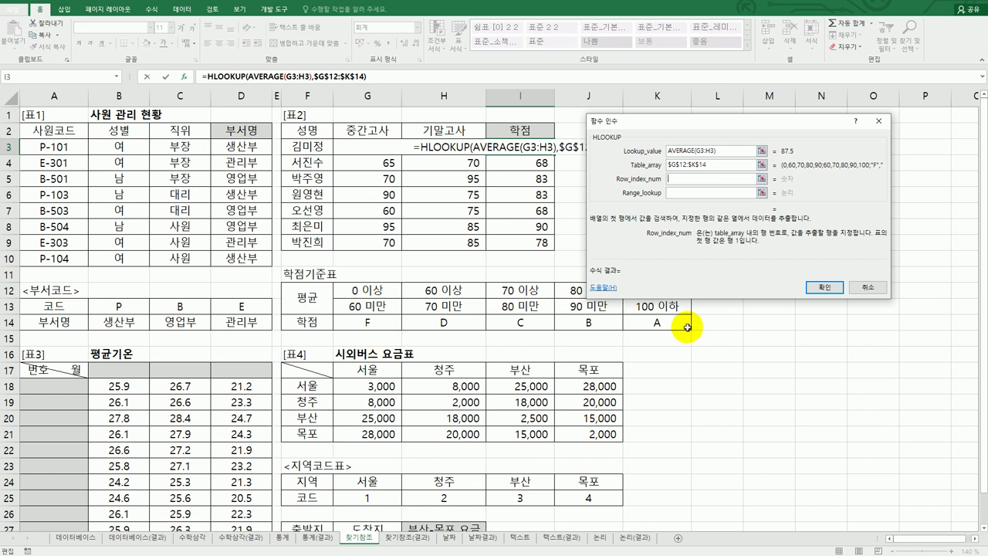
pyautogui.write('3')
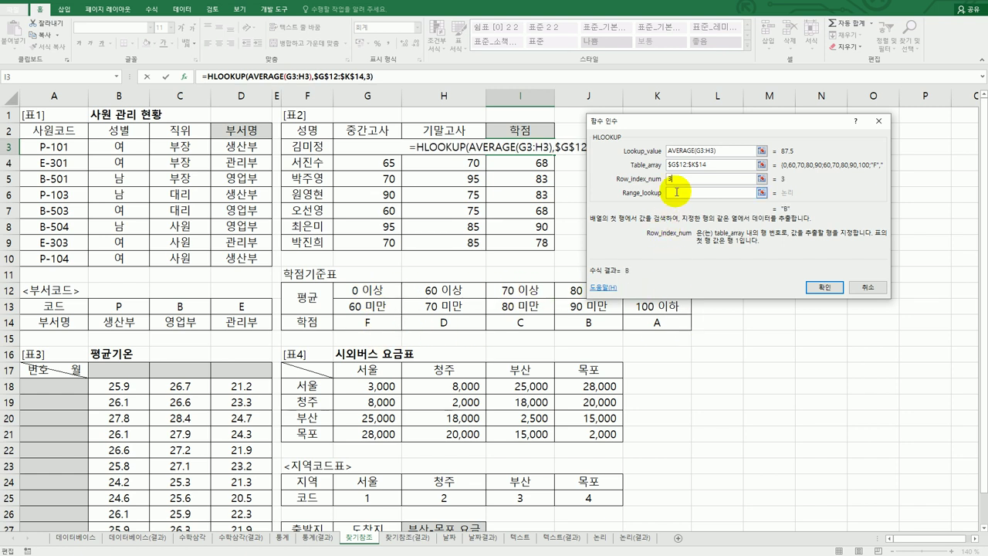
pyautogui.click(672, 193)
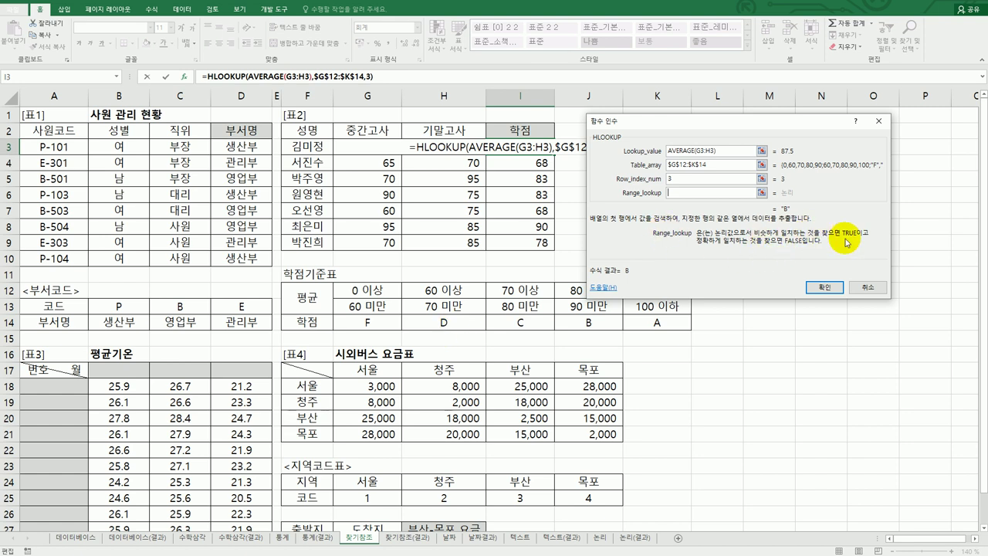
pyautogui.click(819, 287)
pyautogui.moveTo(554, 155); pyautogui.dragTo(545, 250)
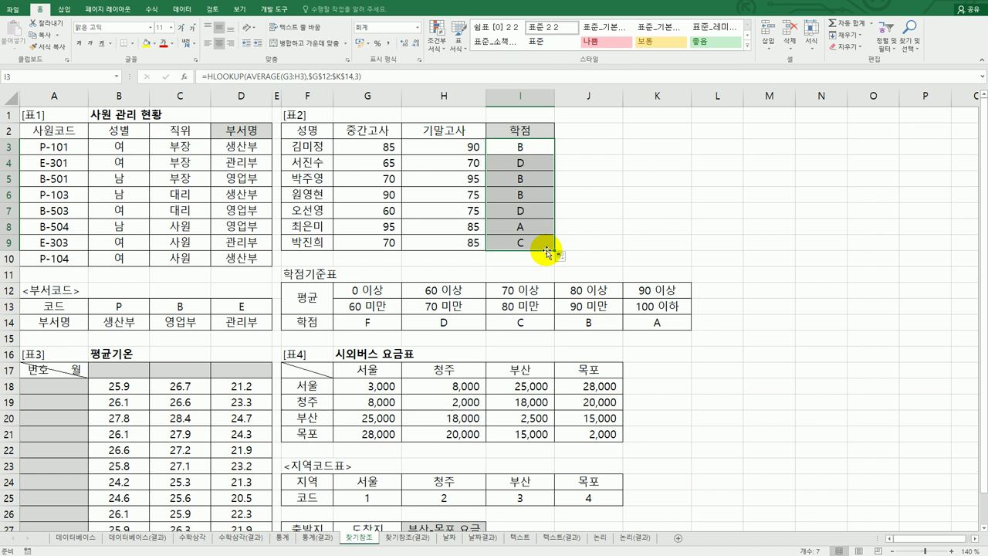
# Enter =ROW() in A18, the first number cell of table 3.
pyautogui.scroll(-2, 548, 251)
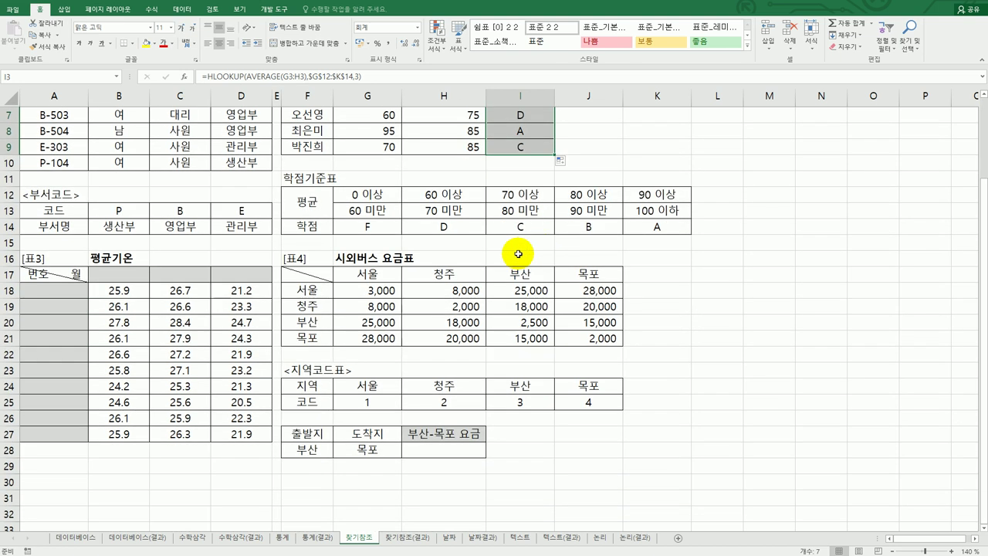
pyautogui.click(79, 297)
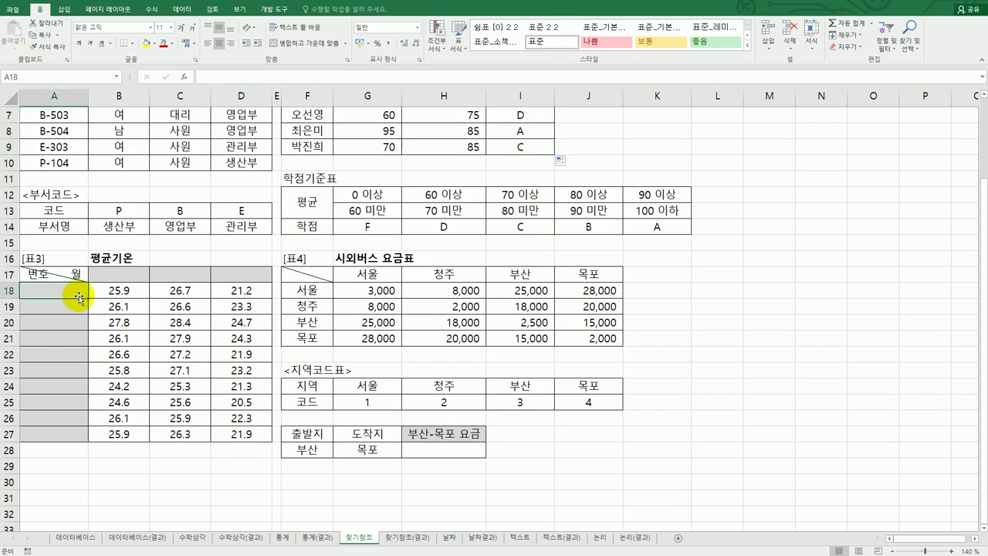
pyautogui.moveTo(70, 292); pyautogui.dragTo(57, 427)
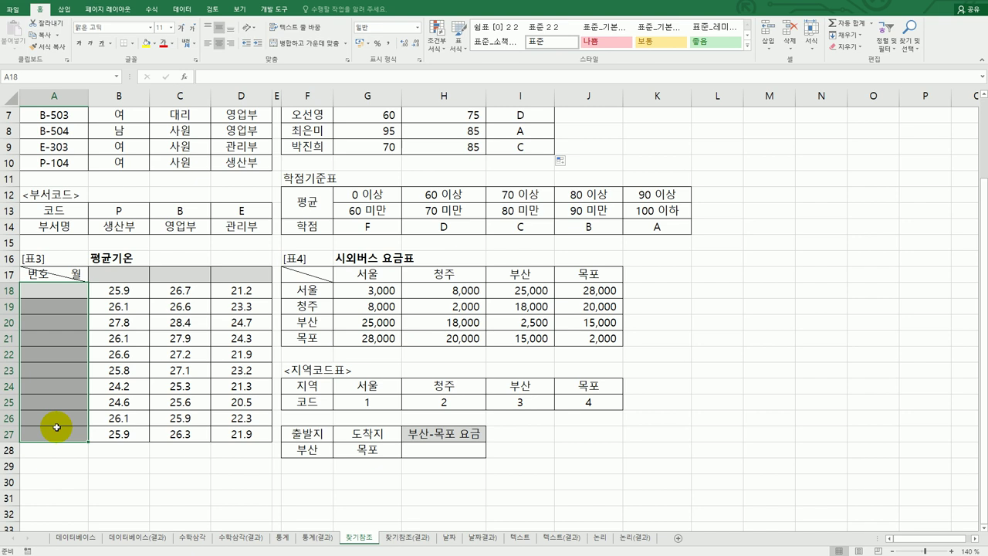
pyautogui.click(80, 292)
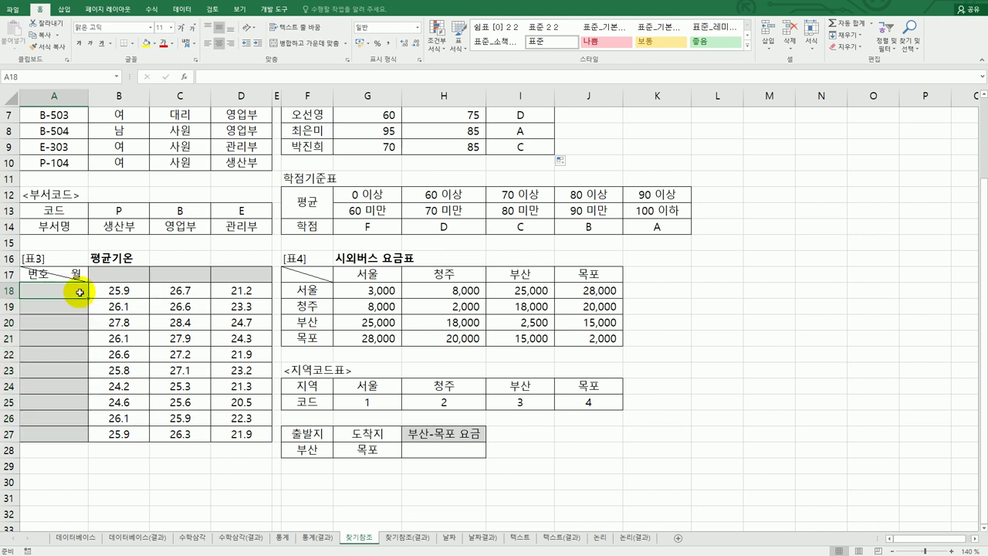
pyautogui.write('=')
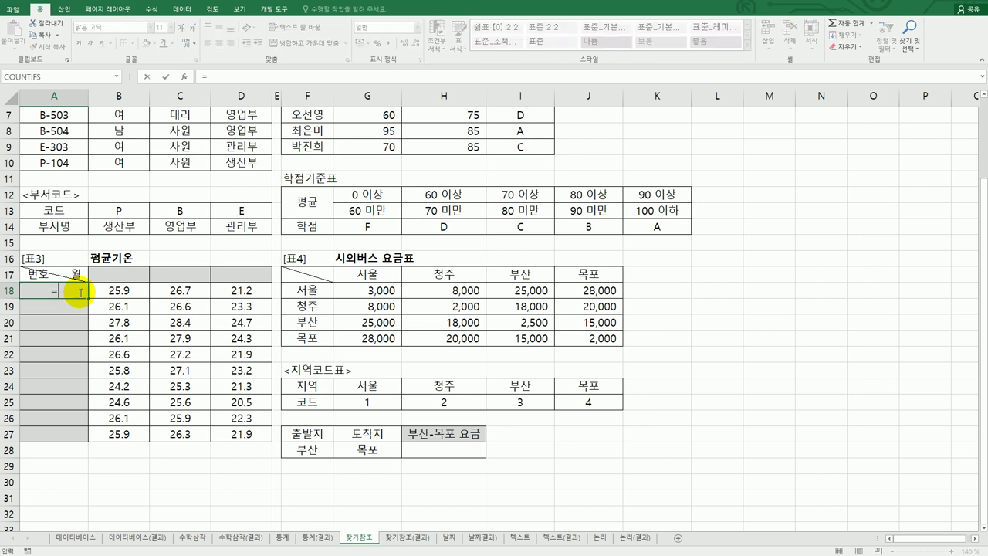
pyautogui.write('RO')
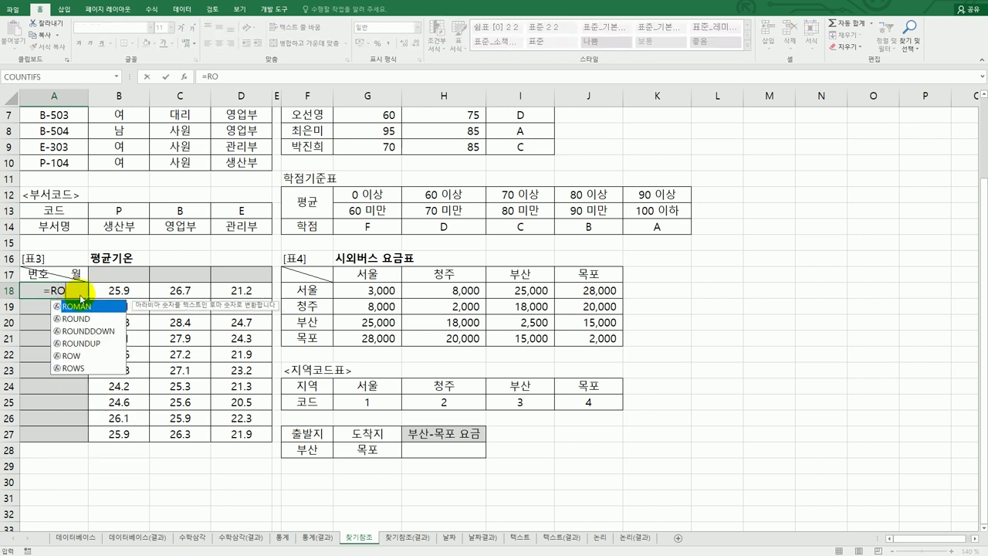
pyautogui.doubleClick(77, 356)
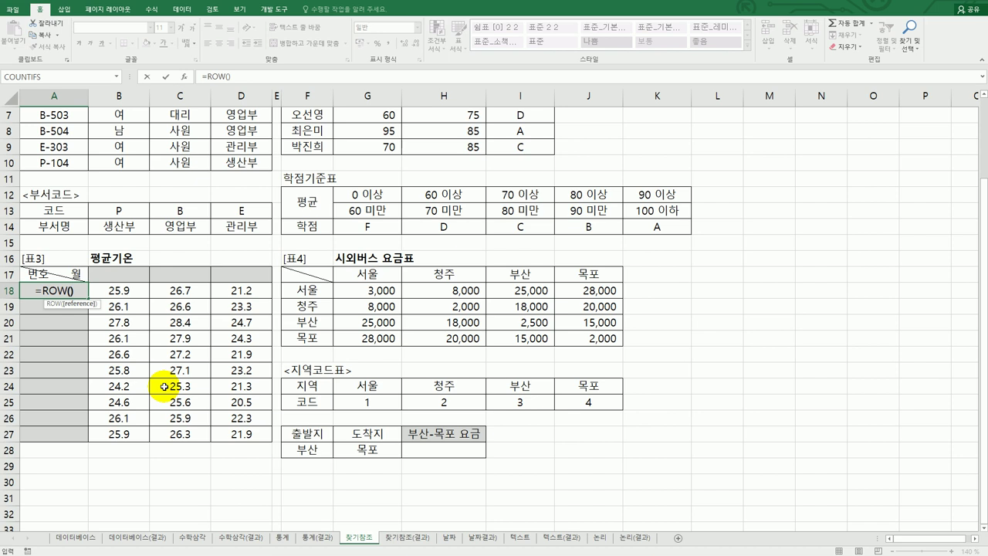
pyautogui.press('Return')
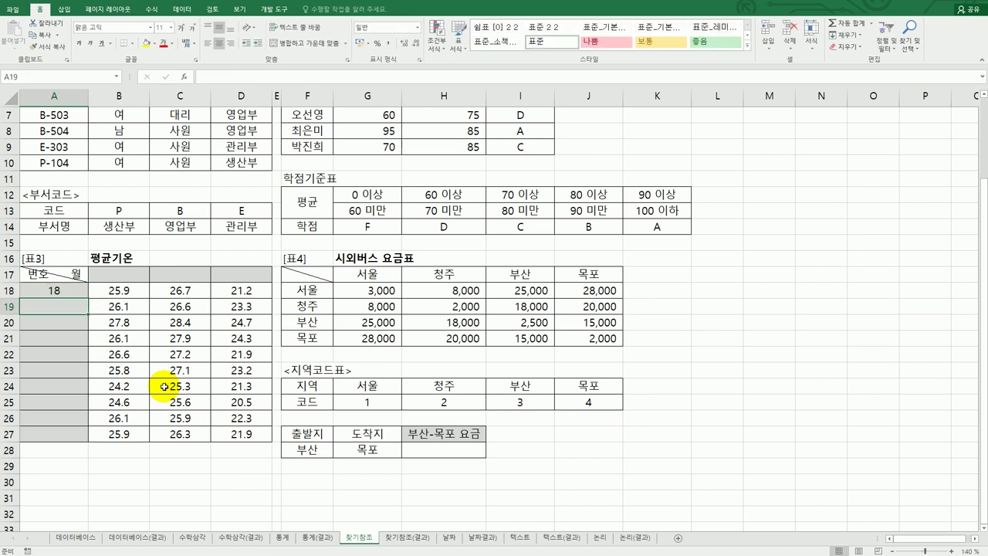
# Change A18's formula to =ROW()-17 and fill it down to A27.
pyautogui.click(44, 289)
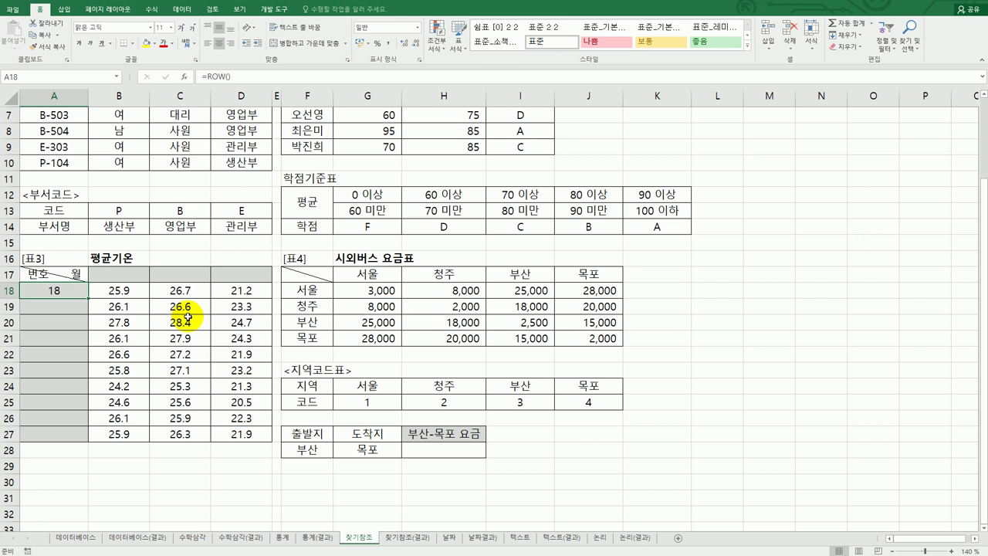
pyautogui.doubleClick(75, 291)
pyautogui.write('-17')
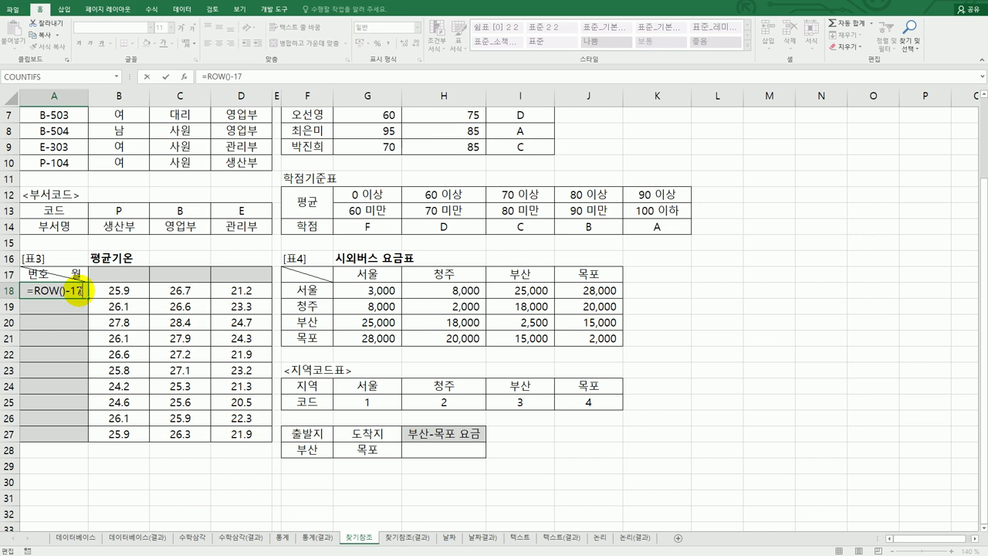
pyautogui.press('Return')
pyautogui.click(77, 292)
pyautogui.moveTo(85, 298); pyautogui.dragTo(81, 444)
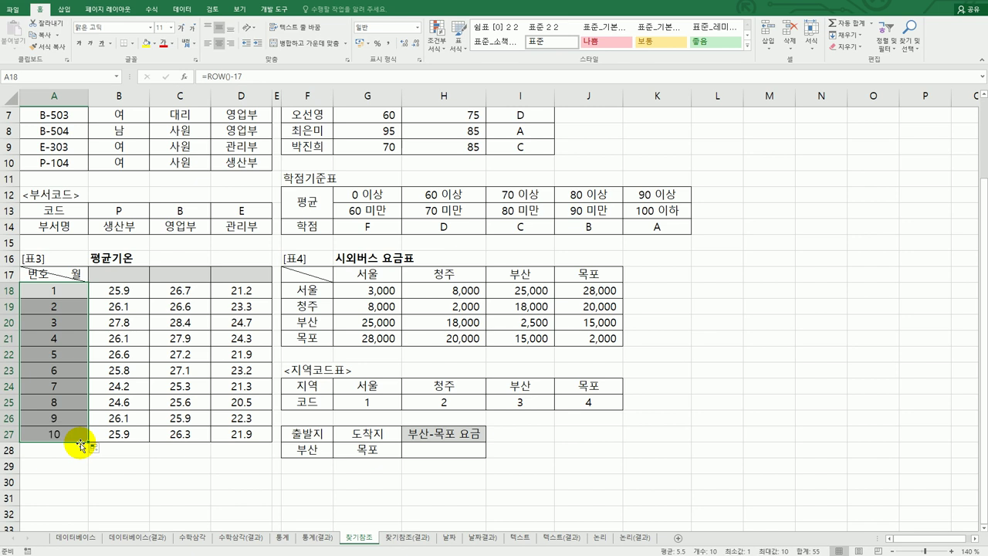
# Enter =COLUMN() in B17, the first month header cell of table 3.
pyautogui.click(117, 278)
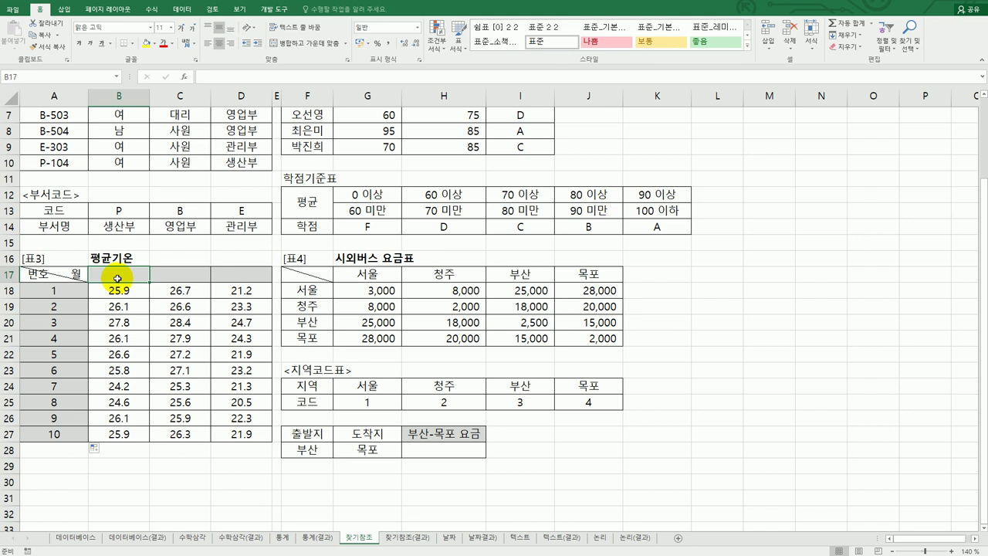
pyautogui.moveTo(118, 279); pyautogui.dragTo(223, 280)
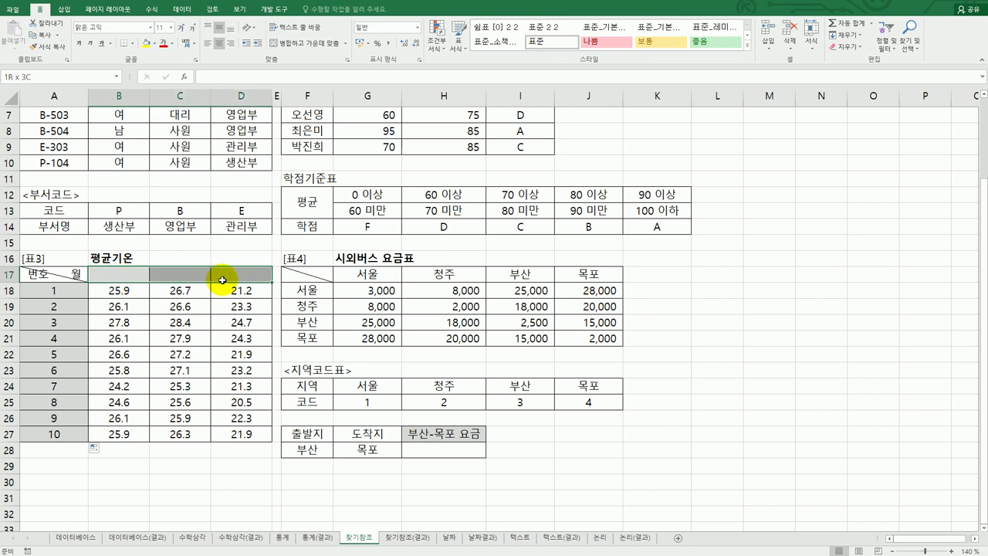
pyautogui.moveTo(222, 280); pyautogui.dragTo(125, 277)
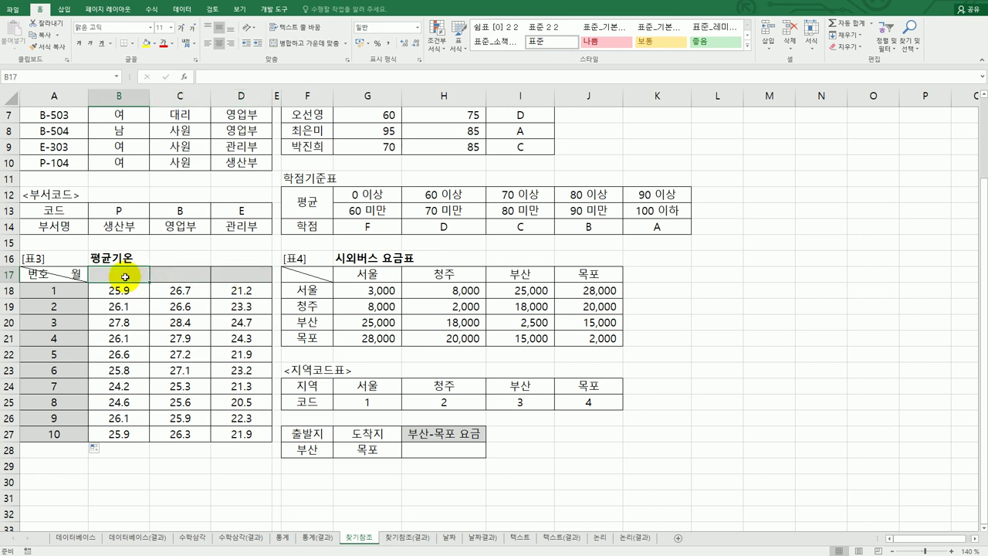
pyautogui.write('=')
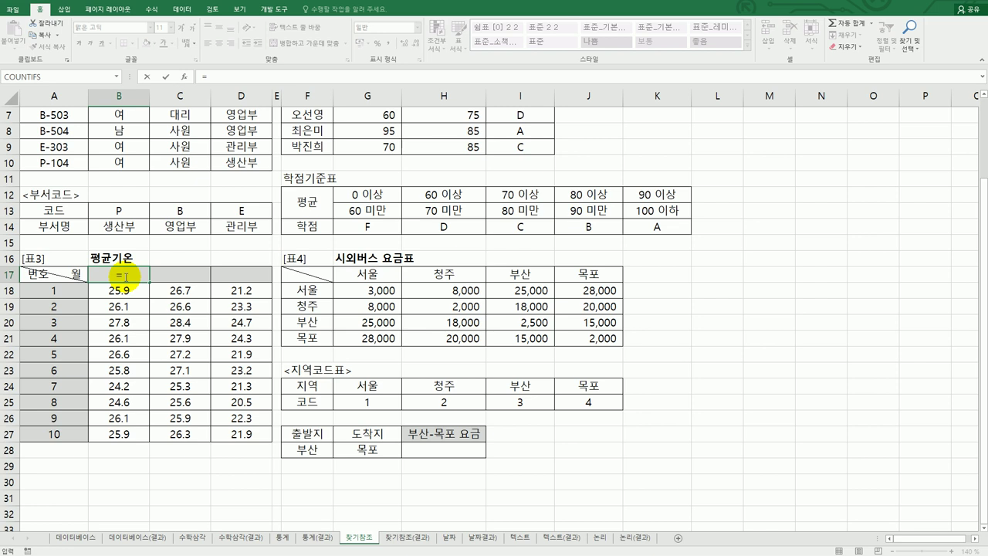
pyautogui.write('CO')
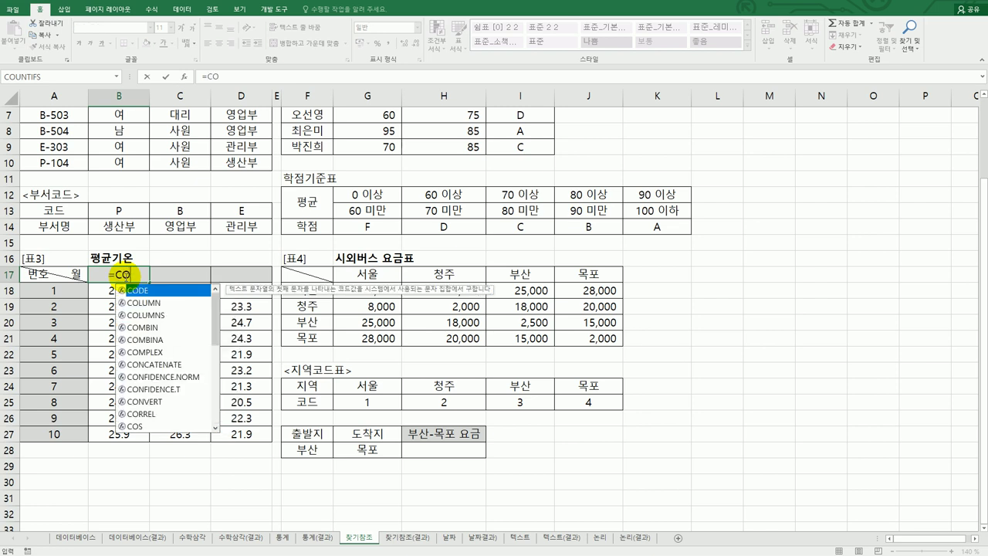
pyautogui.doubleClick(164, 303)
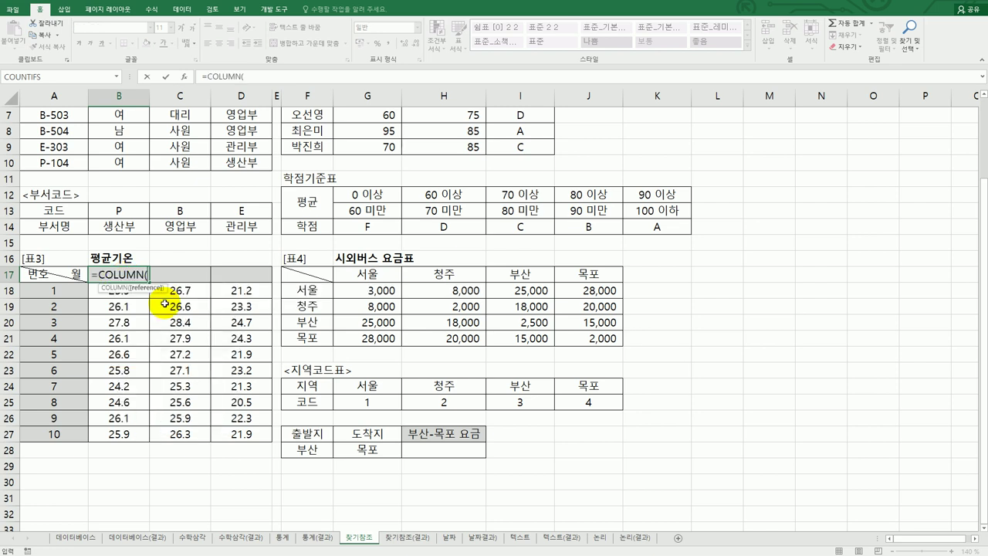
pyautogui.write(')')
pyautogui.press('Return')
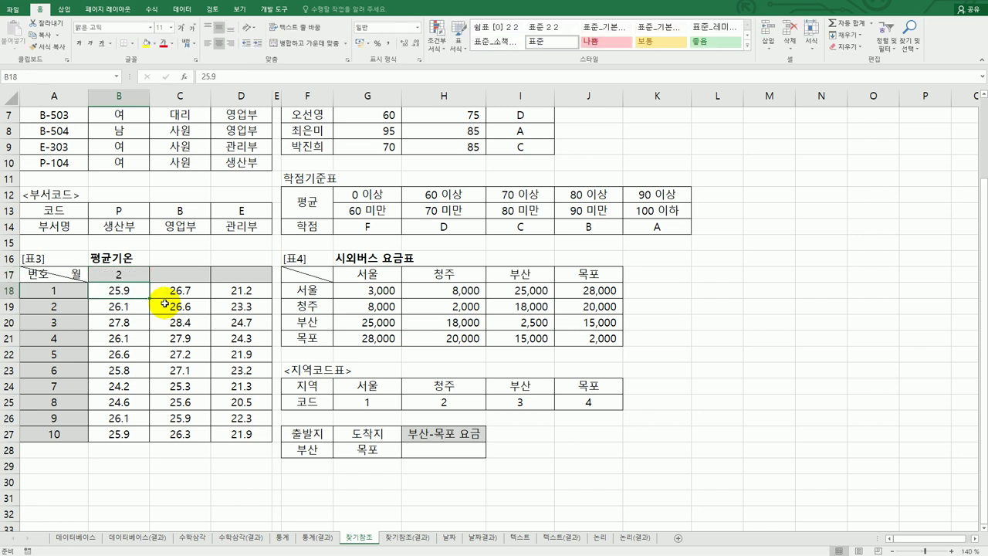
# Extend B17's formula to =COLUMN()+5.
pyautogui.click(129, 275)
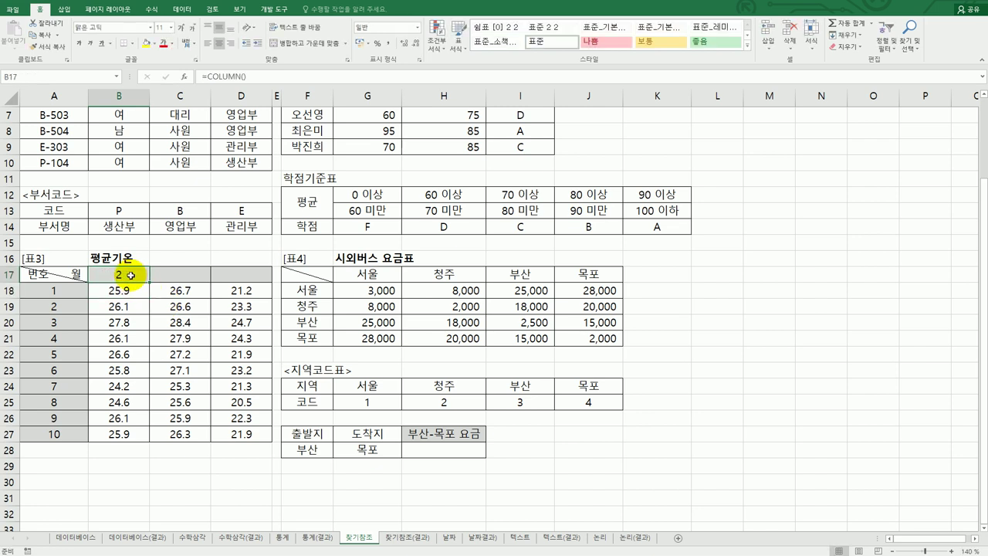
pyautogui.doubleClick(130, 274)
pyautogui.press('Right')
pyautogui.write('+')
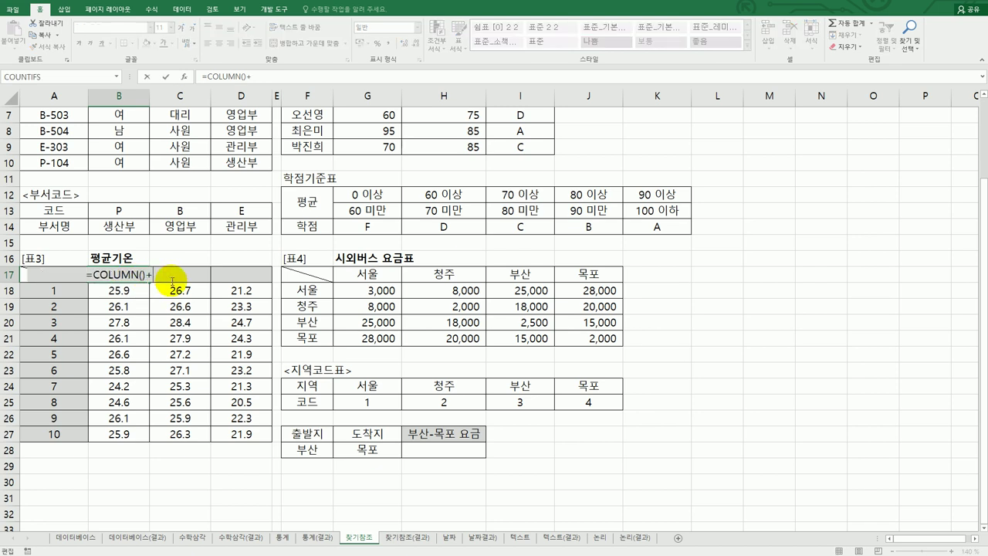
pyautogui.write('5')
pyautogui.press('Return')
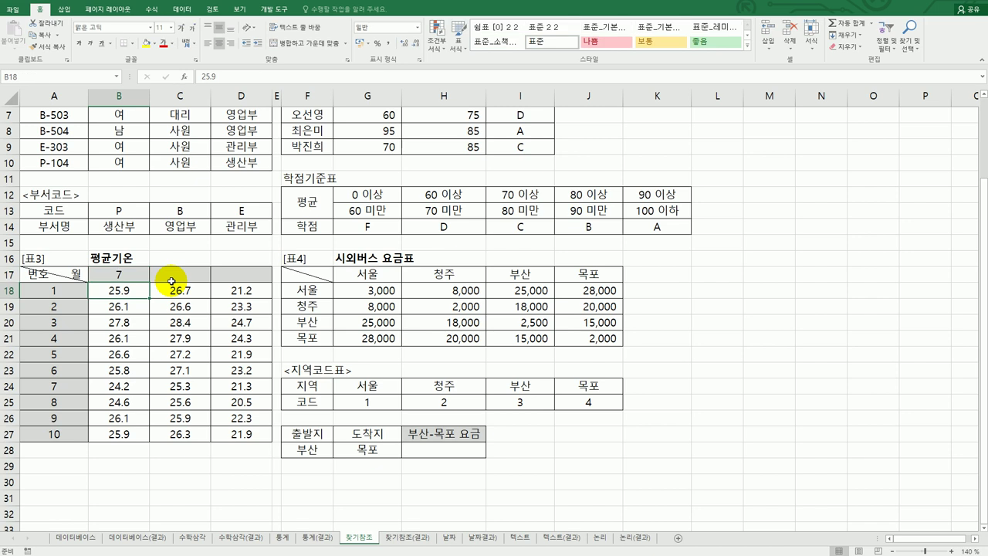
# Append &"월" to B17's =COLUMN()+5 formula and fill it across to D17 in table 3's month headers.
pyautogui.doubleClick(122, 276)
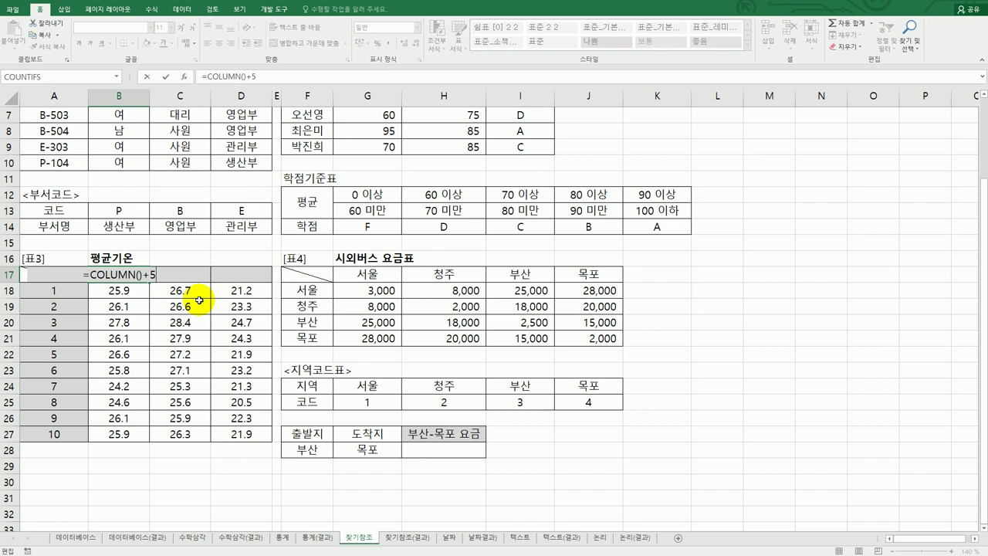
pyautogui.write('&')
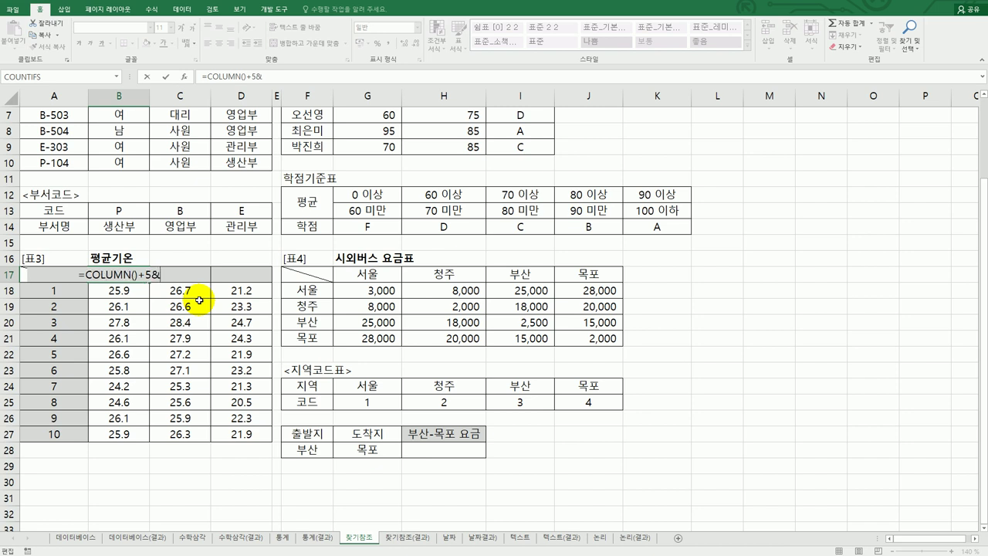
pyautogui.write('"D')
pyautogui.write('월"')
pyautogui.press('Return')
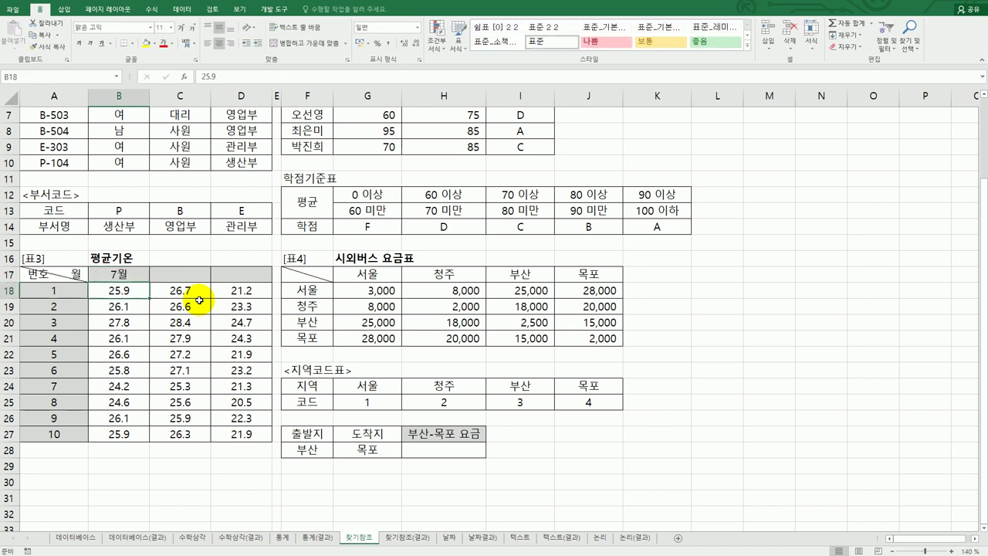
pyautogui.click(141, 275)
pyautogui.moveTo(149, 282); pyautogui.dragTo(254, 278)
pyautogui.click(254, 276)
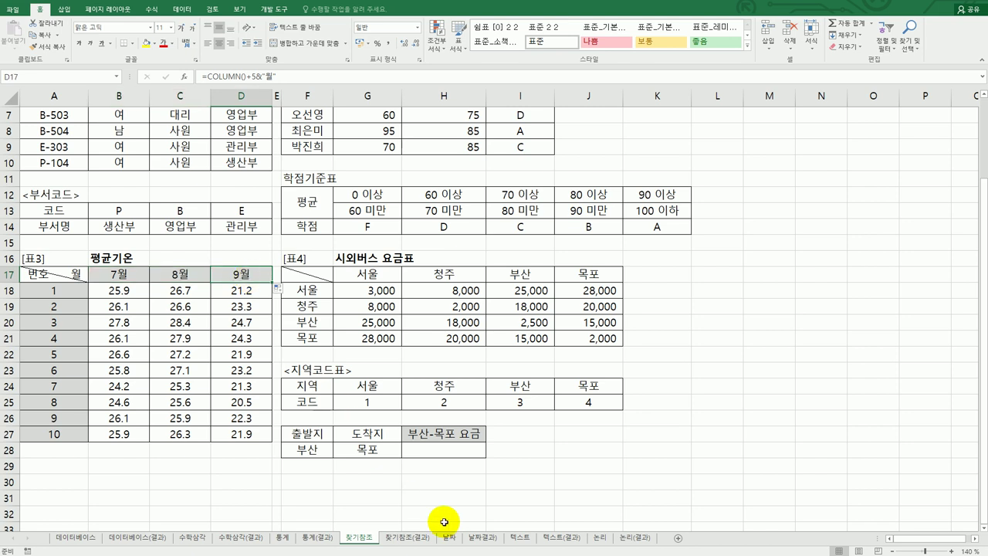
# Examine table 4's fares in G18:J21 and the region codes in G24:J25 for the 부산 departure and 목포 destination.
pyautogui.click(457, 450)
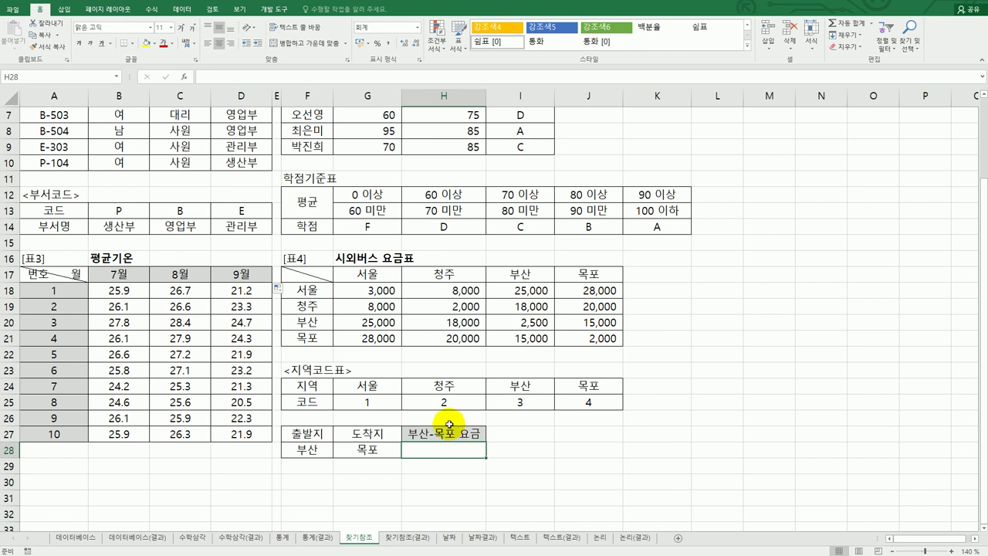
pyautogui.moveTo(384, 292); pyautogui.dragTo(572, 340)
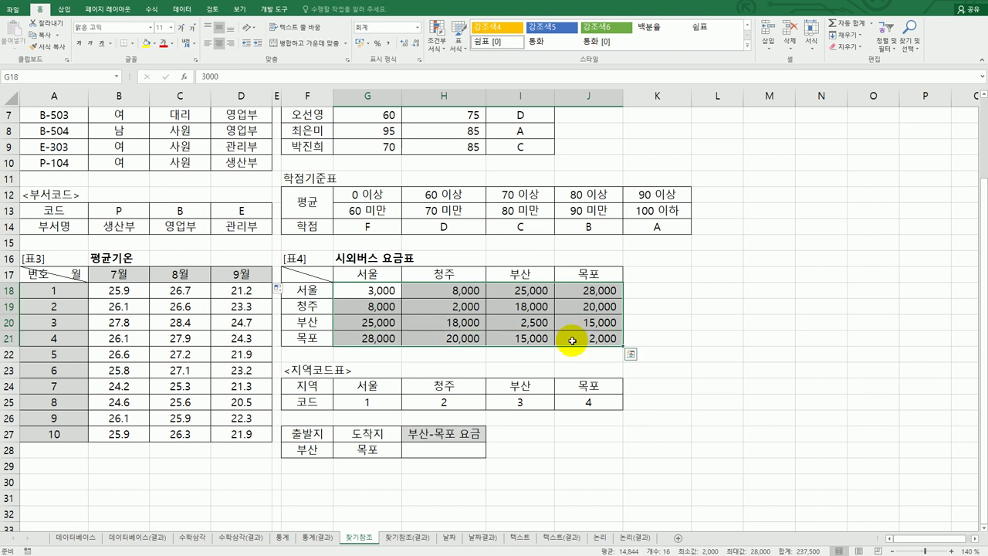
pyautogui.moveTo(357, 386); pyautogui.dragTo(563, 404)
pyautogui.click(442, 451)
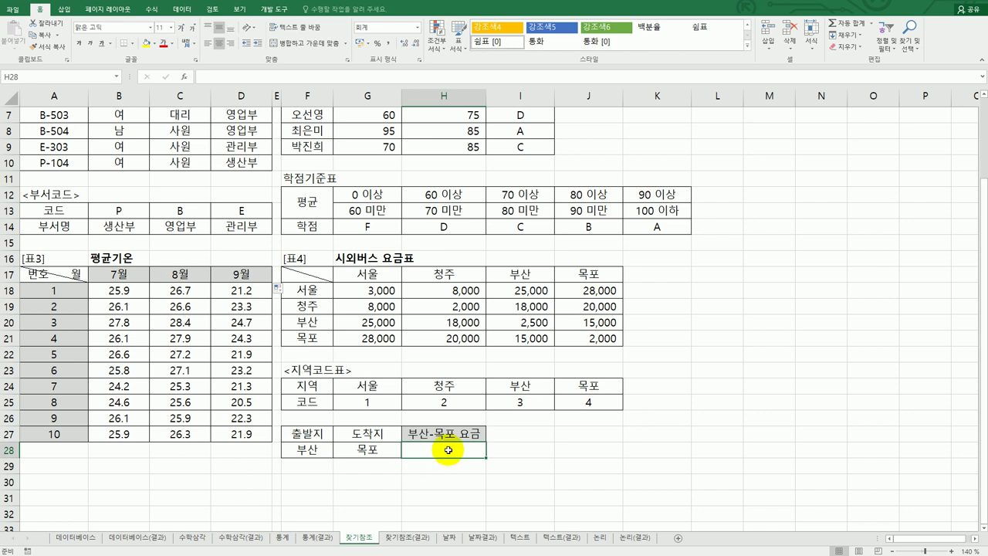
pyautogui.click(309, 450)
pyautogui.click(499, 404)
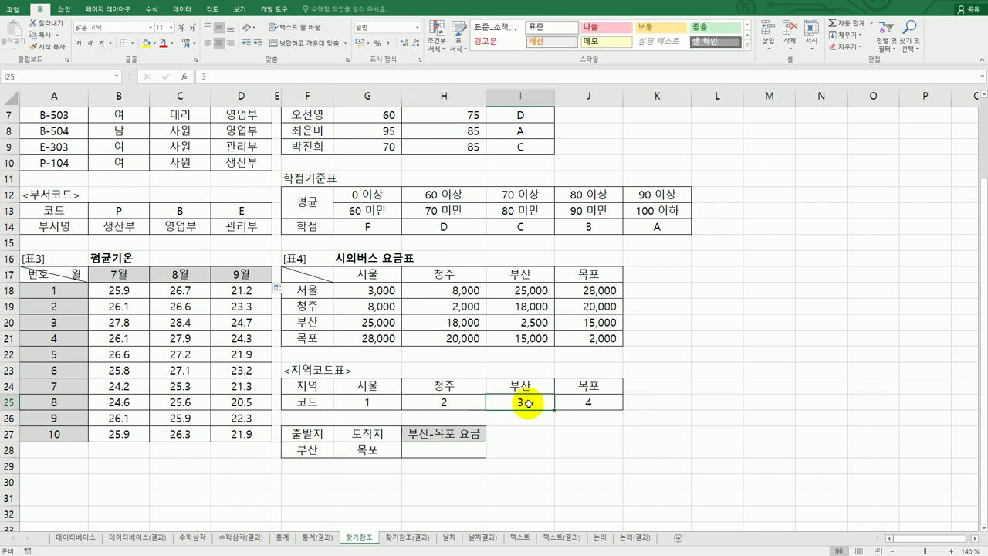
pyautogui.click(384, 454)
pyautogui.click(581, 402)
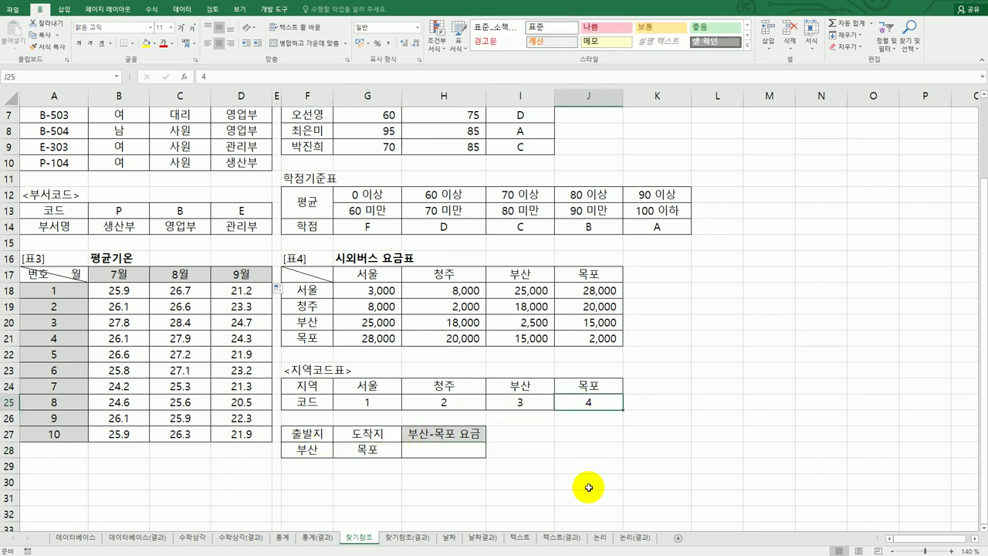
pyautogui.moveTo(361, 322); pyautogui.dragTo(599, 321)
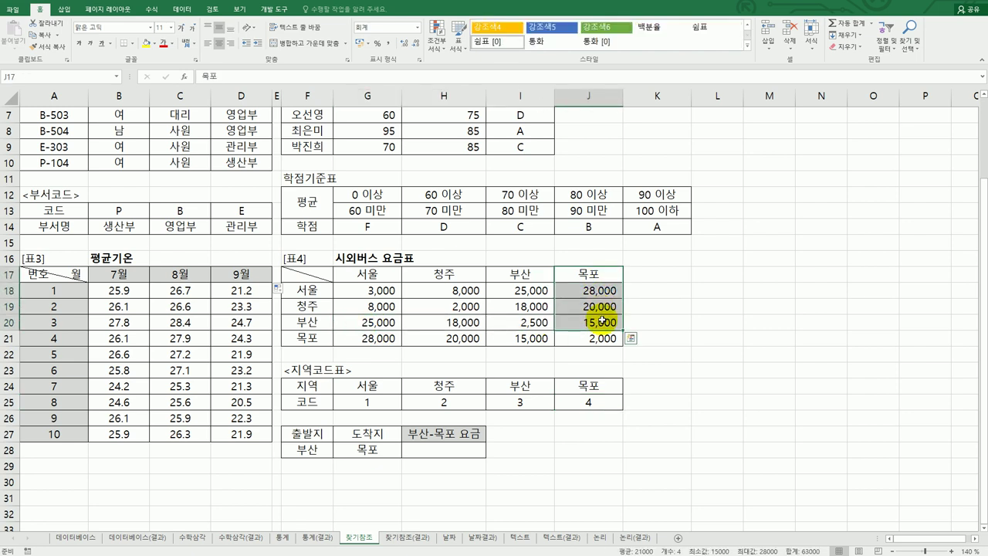
pyautogui.click(599, 321)
pyautogui.click(437, 451)
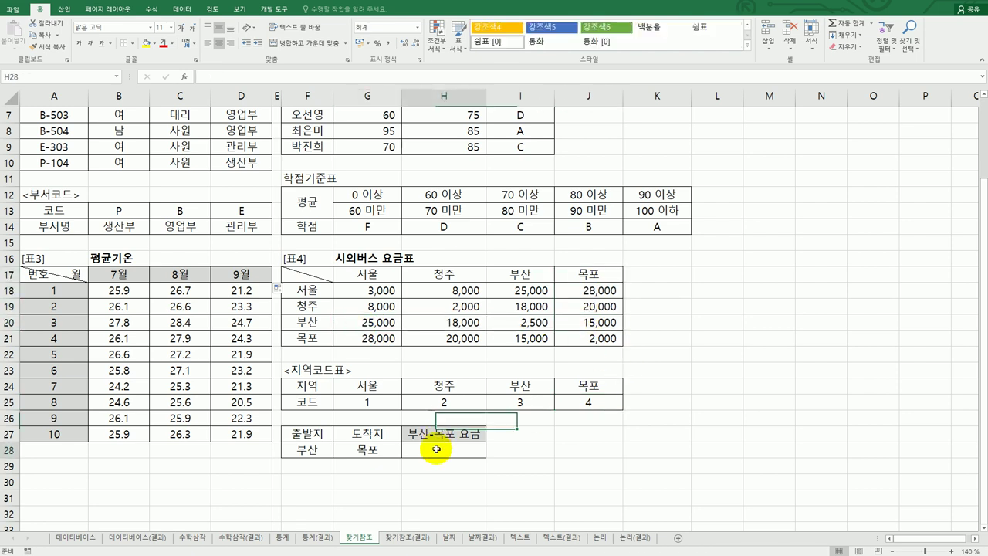
pyautogui.click(378, 290)
pyautogui.moveTo(378, 290); pyautogui.dragTo(580, 338)
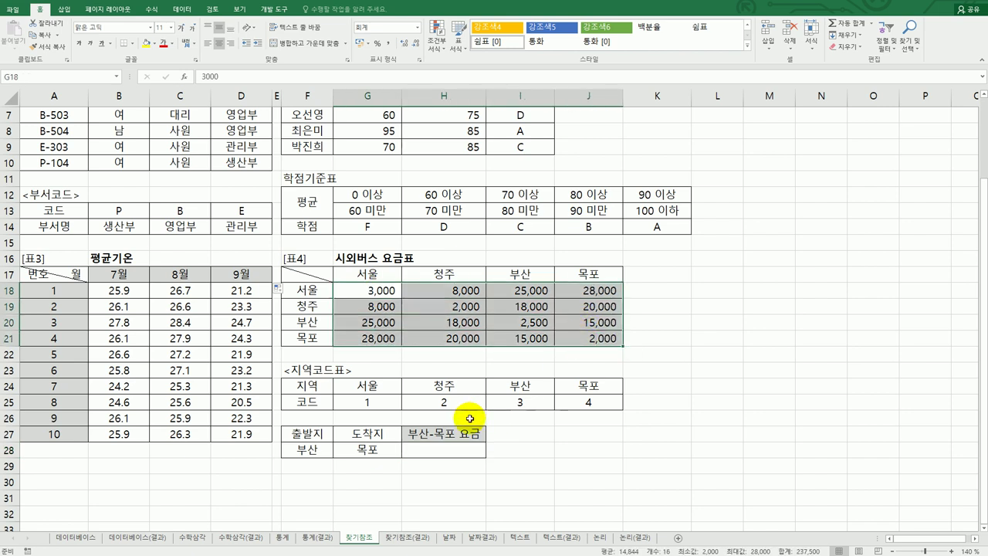
# Begin an INDEX formula in H28, the 부산-목포 요금 cell, with the fare range G18:J21 as its array.
pyautogui.click(461, 449)
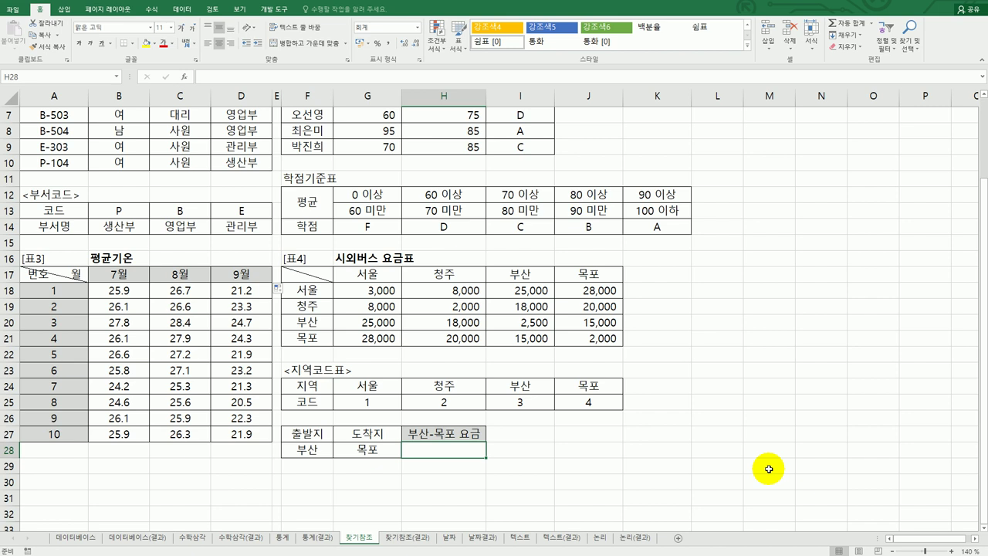
pyautogui.write('=')
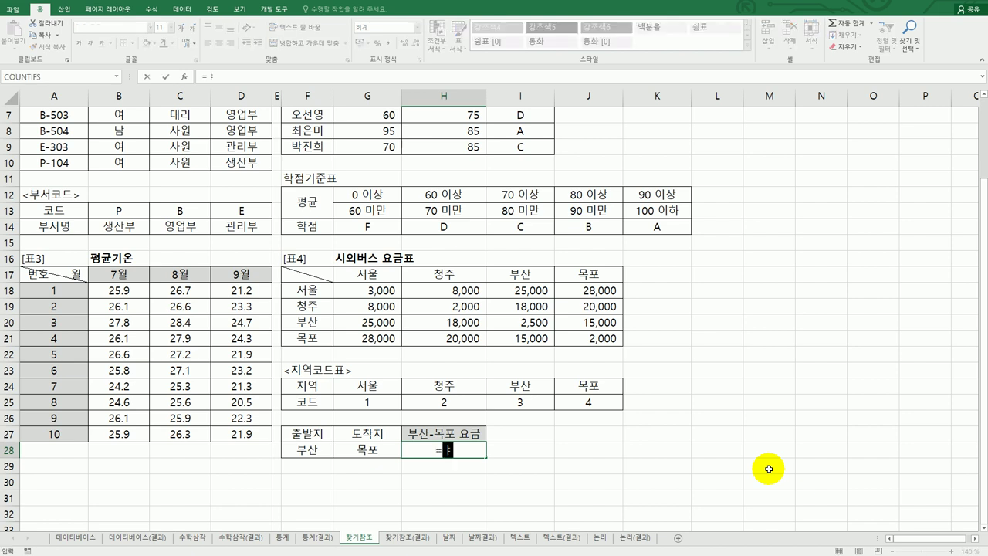
pyautogui.write('IN')
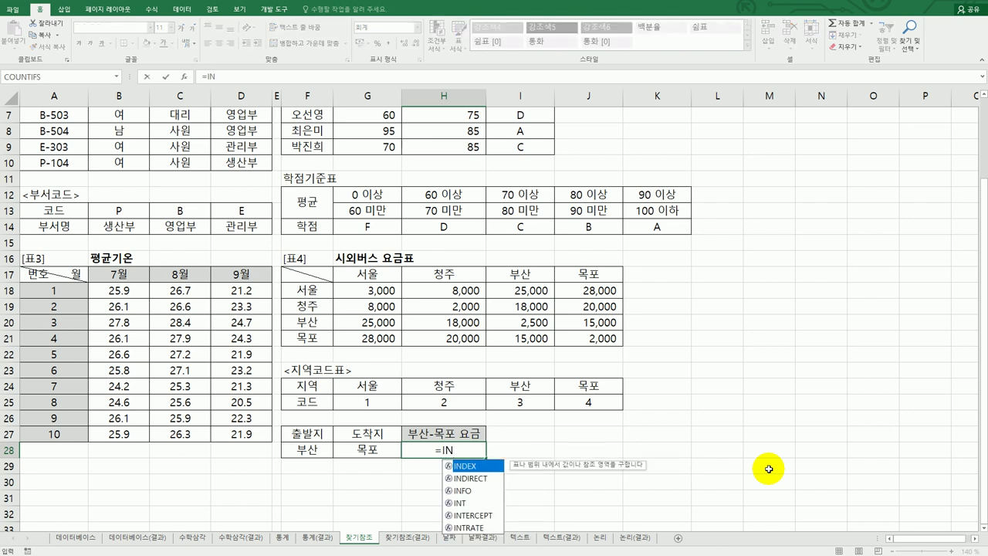
pyautogui.write('D')
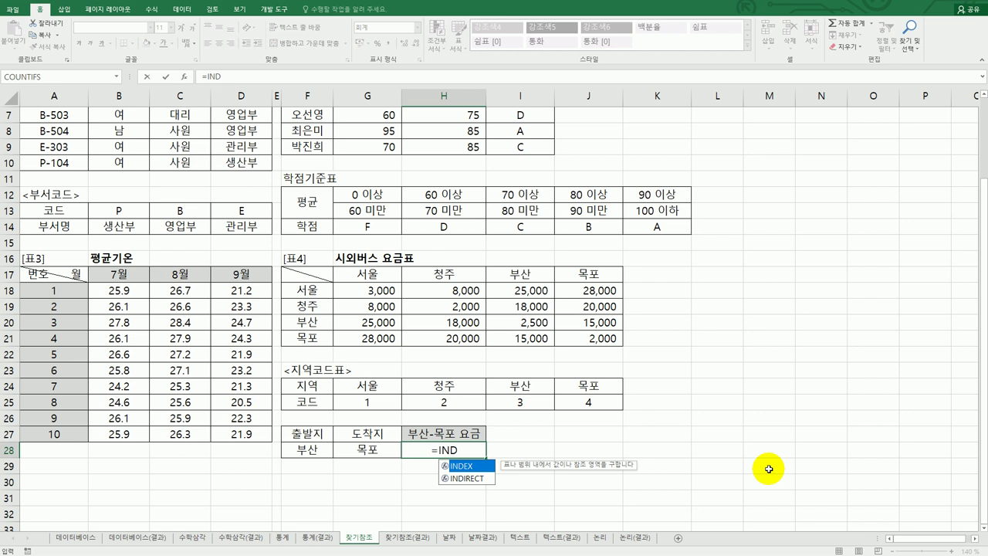
pyautogui.doubleClick(463, 465)
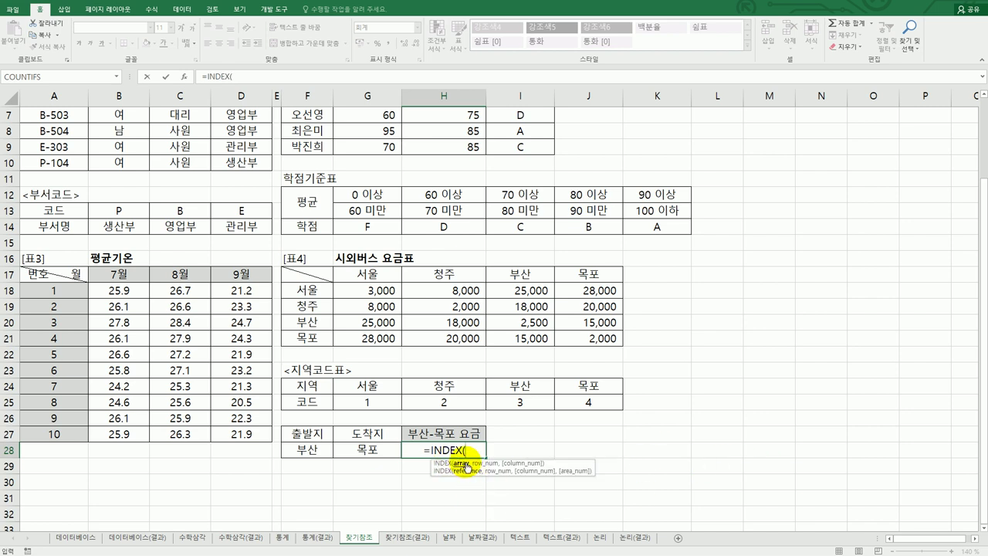
pyautogui.moveTo(378, 291); pyautogui.dragTo(572, 344)
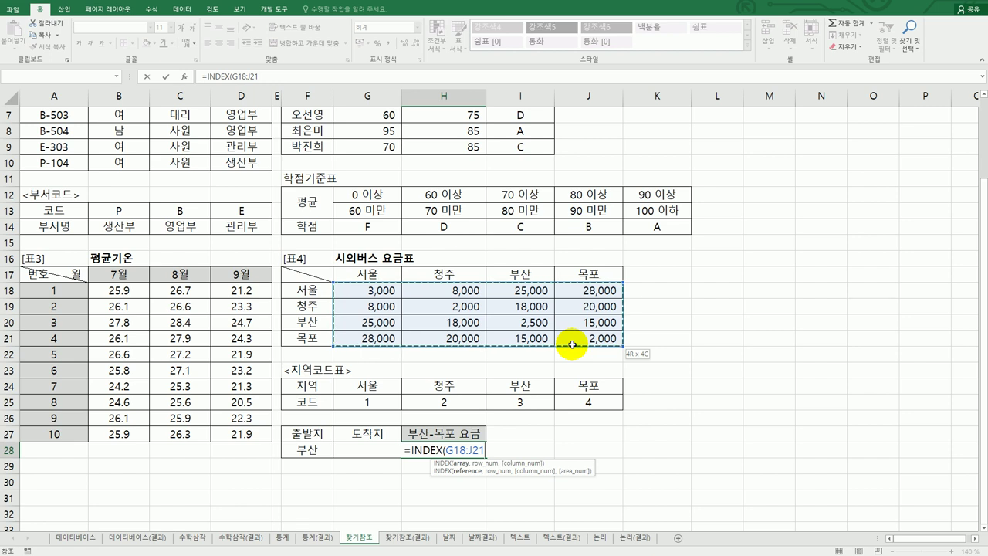
pyautogui.moveTo(572, 344); pyautogui.dragTo(572, 346)
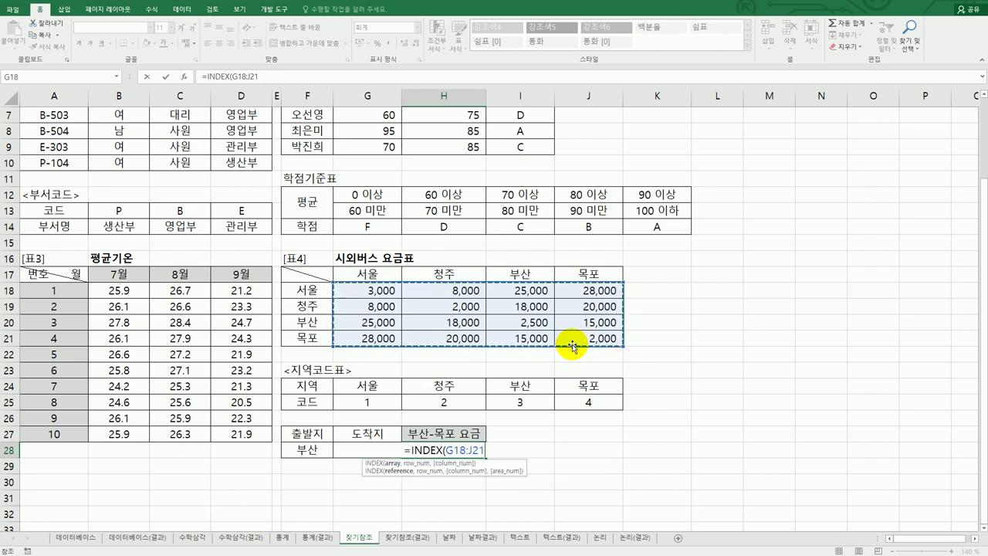
pyautogui.write(',')
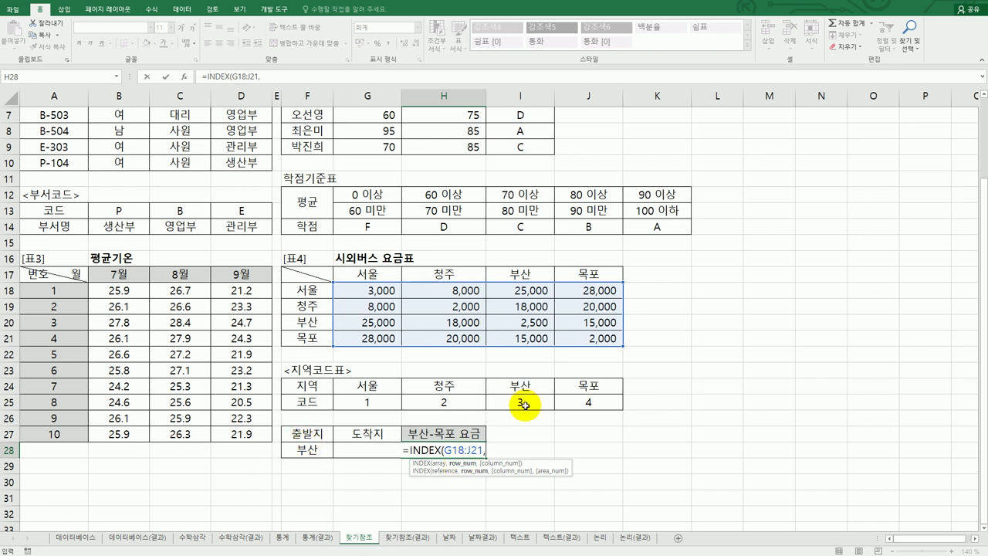
# Nest HLOOKUP(F28,G24:J25,2,0) as the INDEX row number and enter the formula, accepting the suggested closing-parenthesis correction.
pyautogui.write('HL')
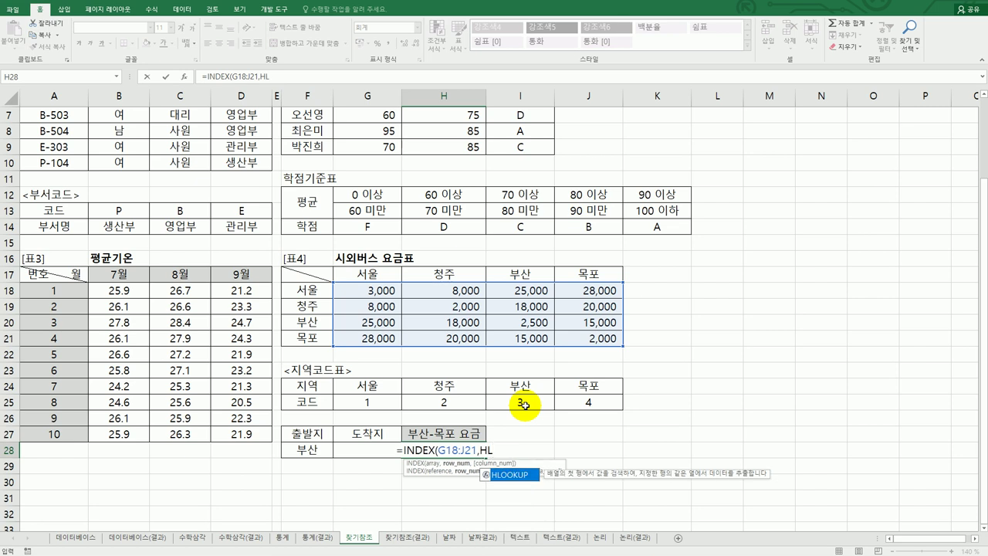
pyautogui.doubleClick(503, 474)
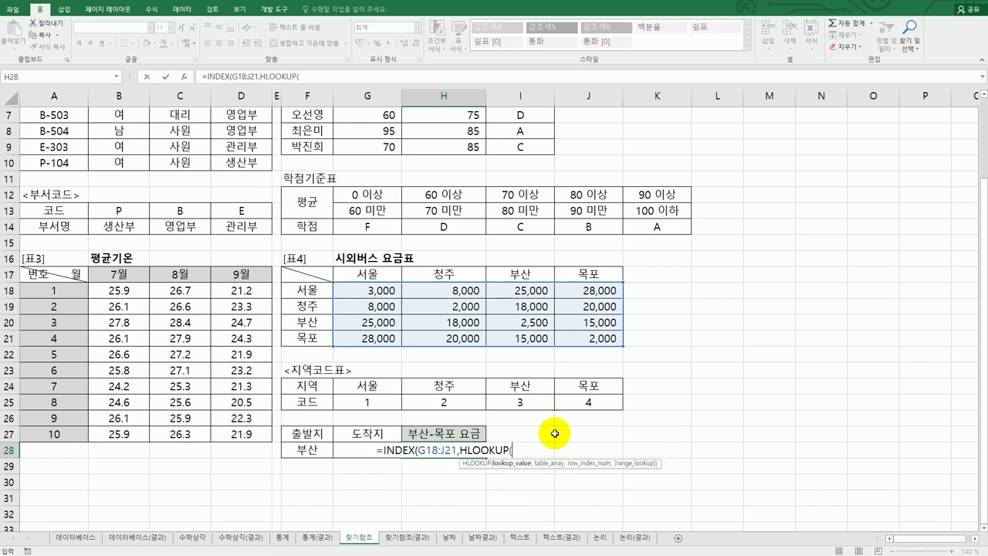
pyautogui.click(184, 82)
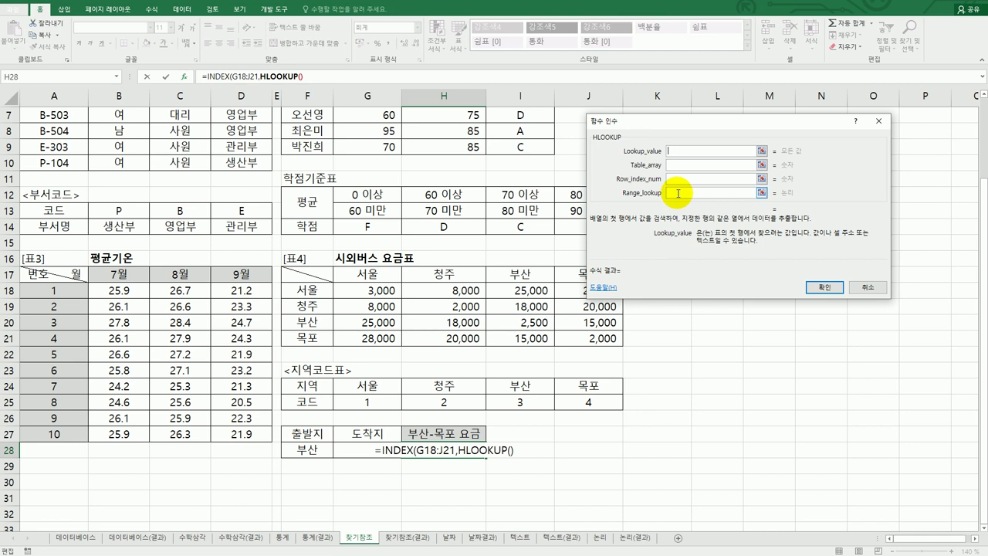
pyautogui.click(308, 449)
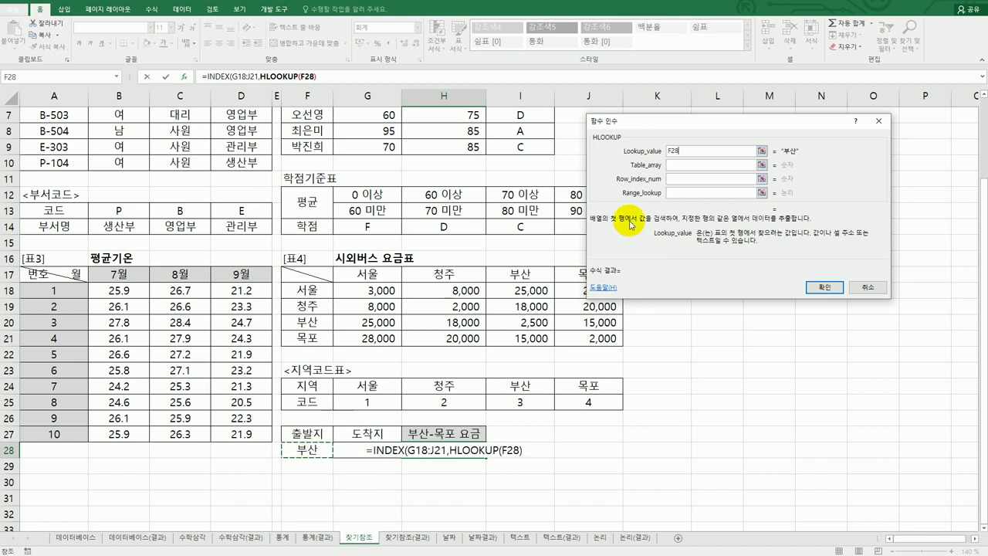
pyautogui.click(672, 163)
pyautogui.moveTo(378, 384); pyautogui.dragTo(581, 402)
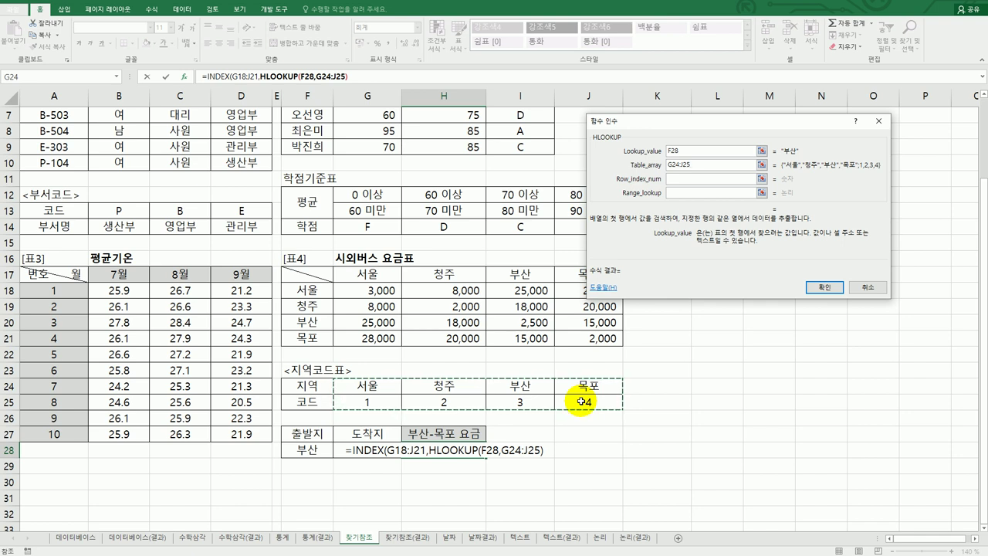
pyautogui.click(673, 180)
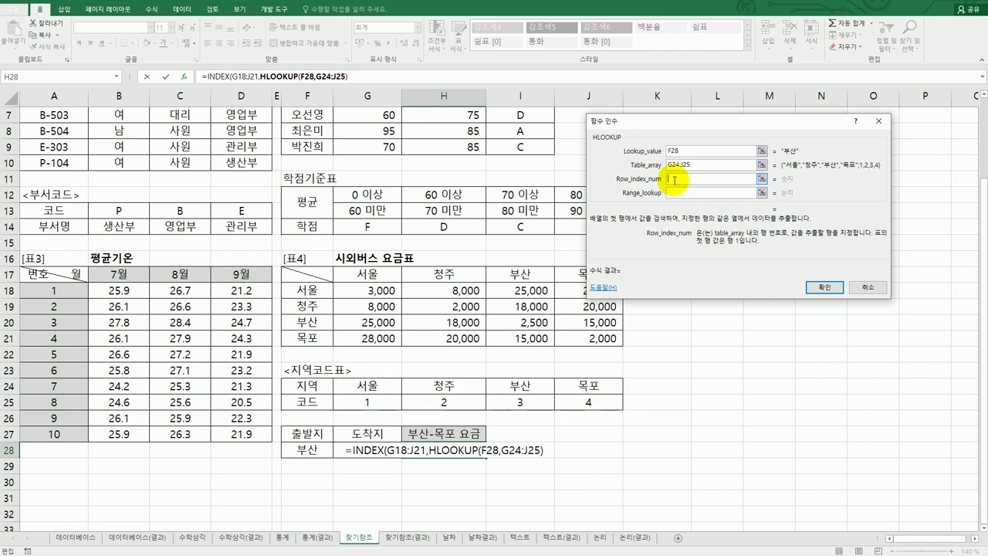
pyautogui.write('2')
pyautogui.click(677, 195)
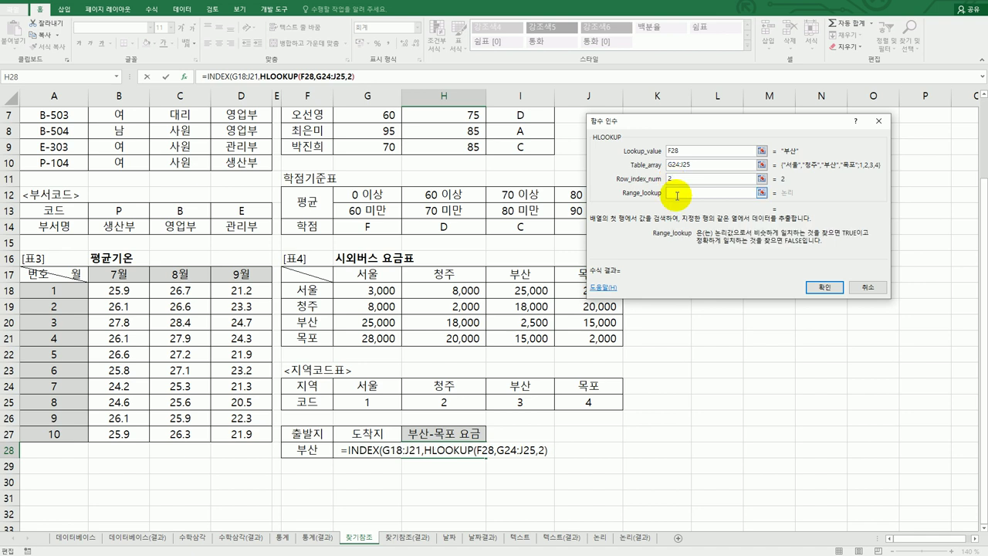
pyautogui.write('0')
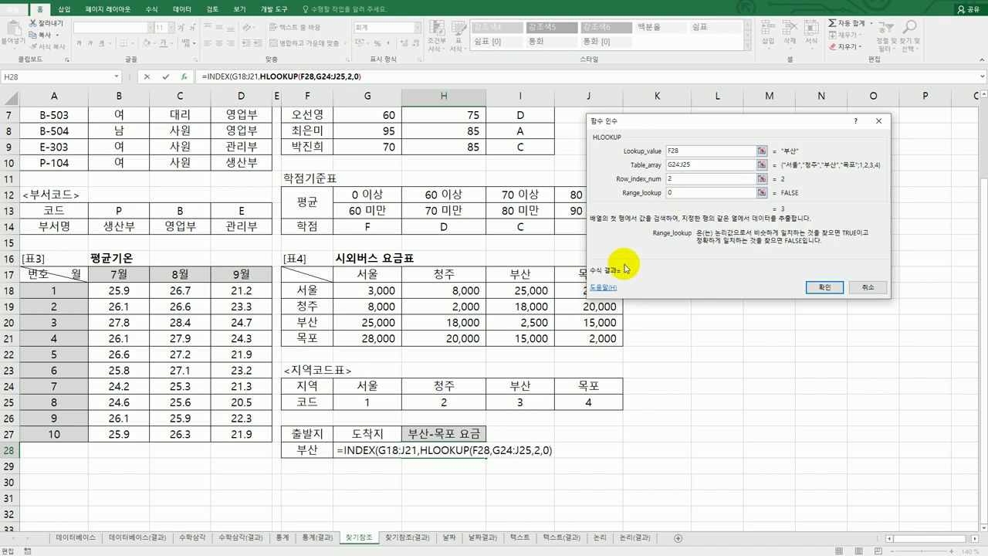
pyautogui.click(813, 286)
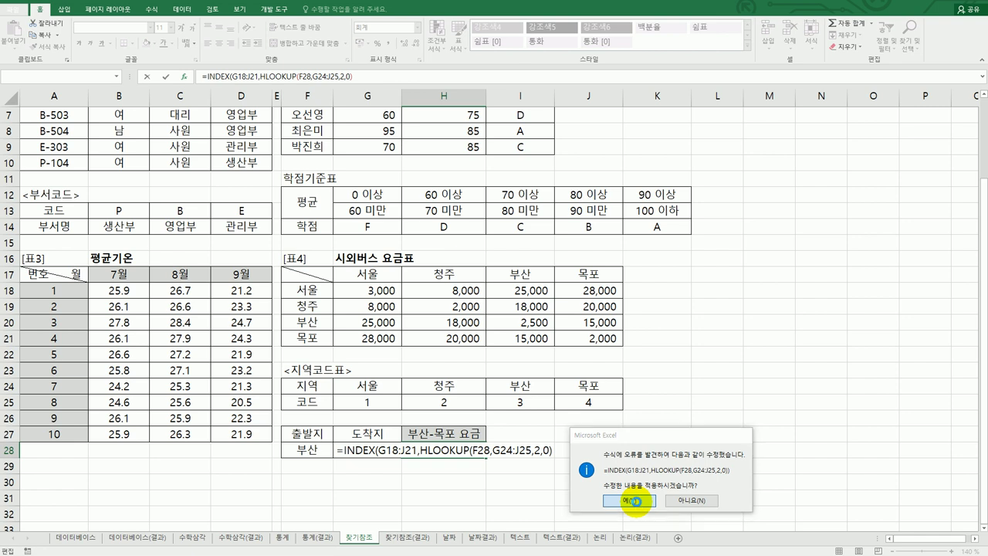
pyautogui.click(630, 501)
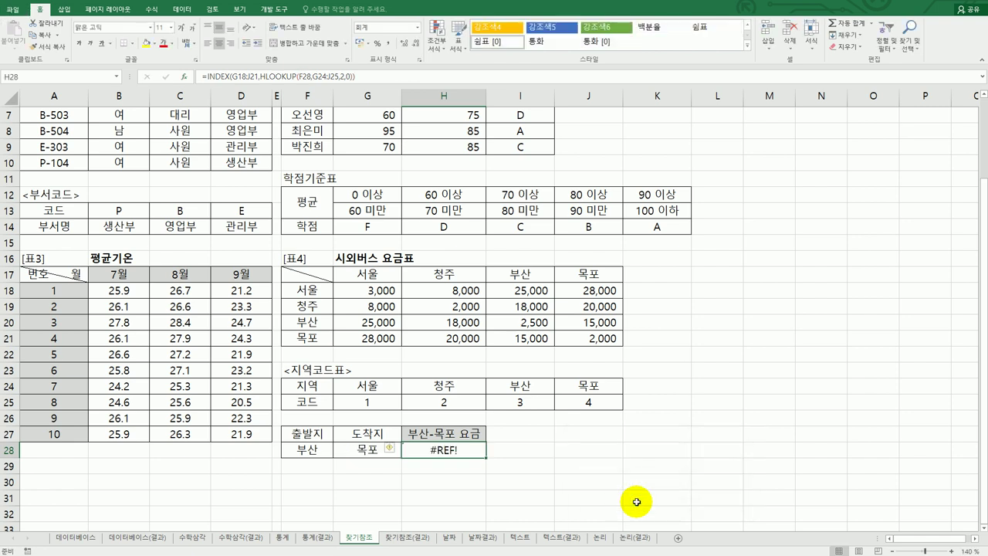
# Extend H28's INDEX formula with a second nested HLOOKUP as the column number and open that function's arguments.
pyautogui.doubleClick(436, 452)
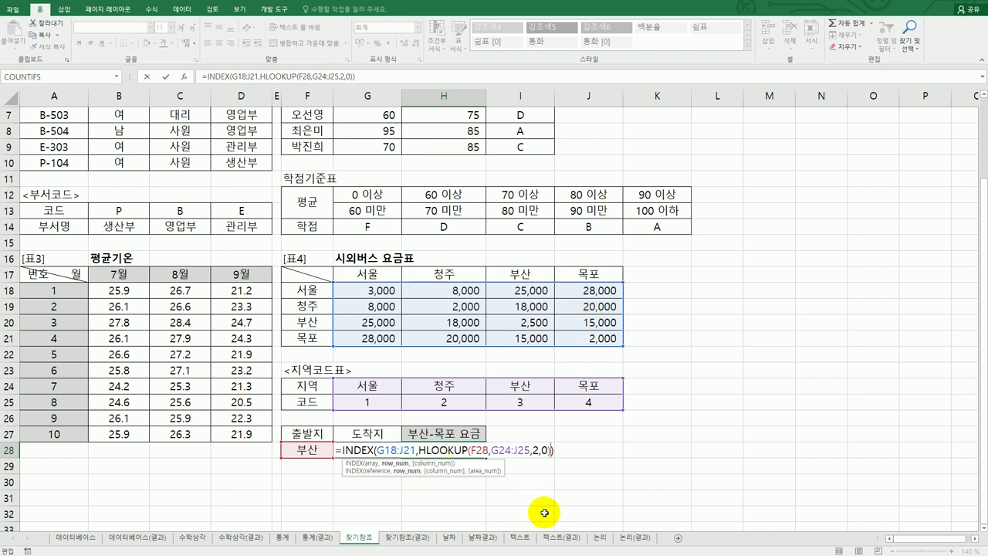
pyautogui.write(',')
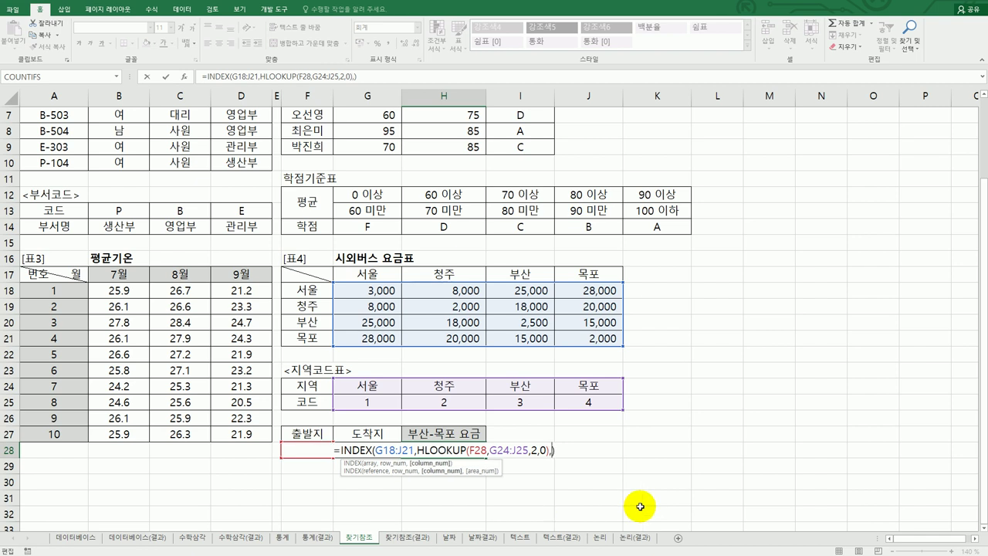
pyautogui.write('H')
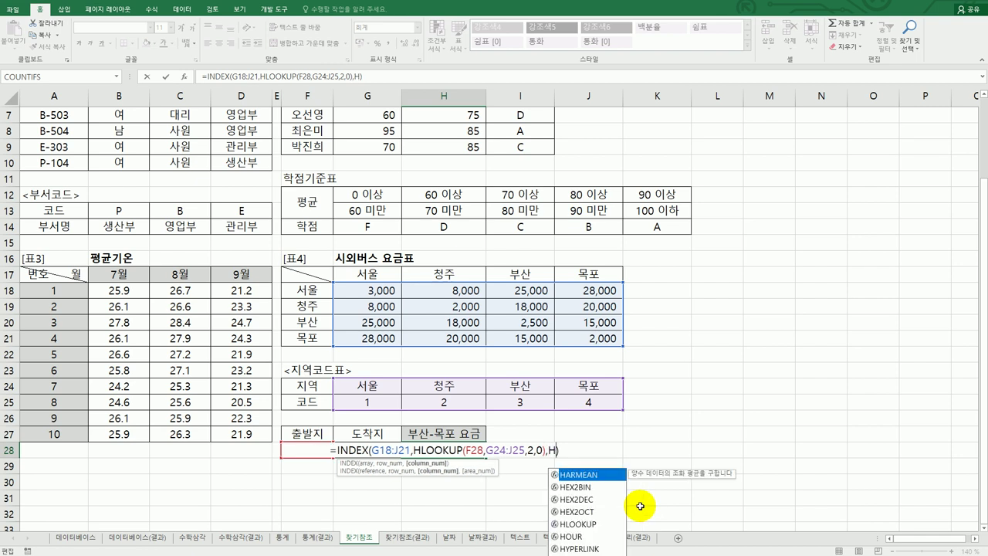
pyautogui.click(588, 525)
pyautogui.doubleClick(588, 525)
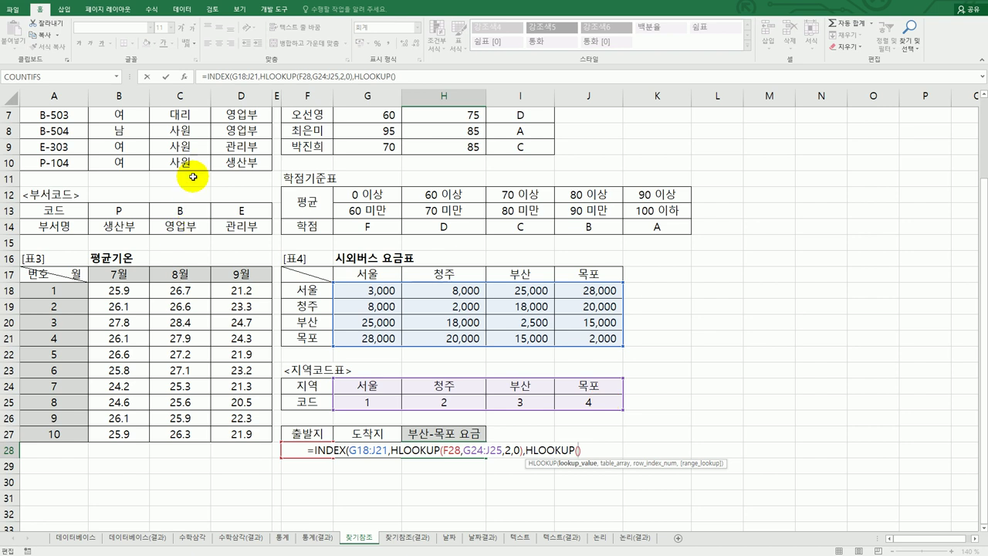
pyautogui.click(186, 77)
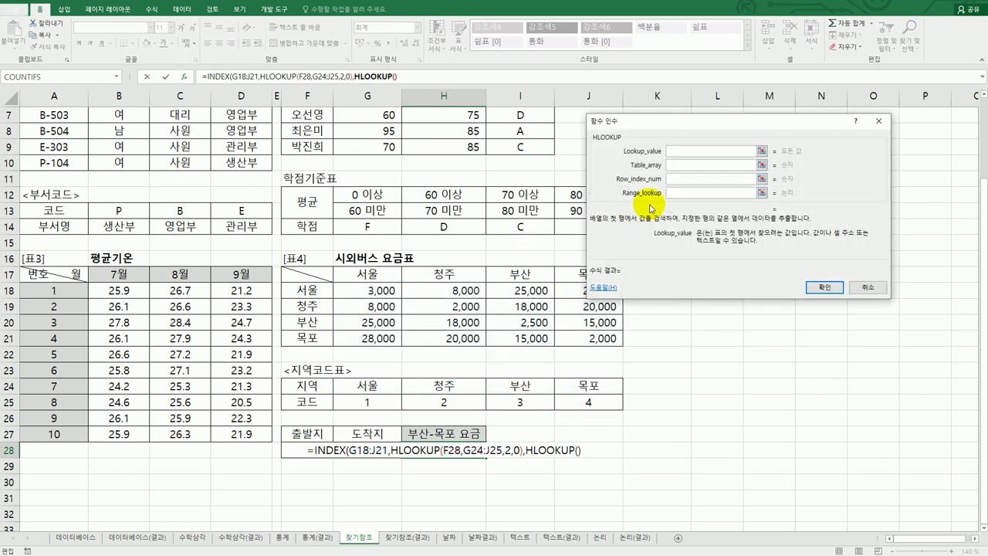
# Complete the column-number HLOOKUP with G28, G24:J25, 2 and 0, and enter the formula, accepting the suggested closing-parenthesis correction.
pyautogui.click(364, 447)
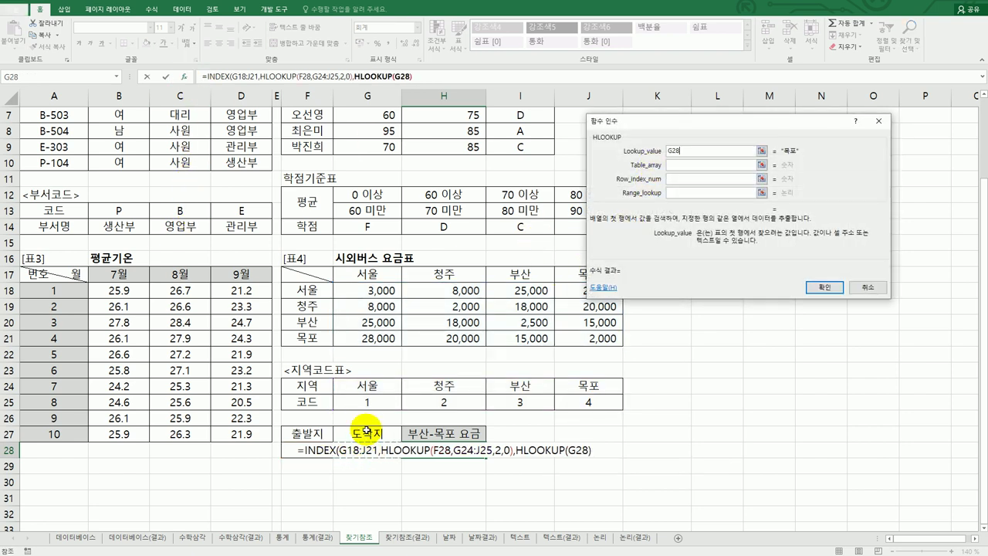
pyautogui.click(676, 164)
pyautogui.moveTo(369, 386); pyautogui.dragTo(589, 402)
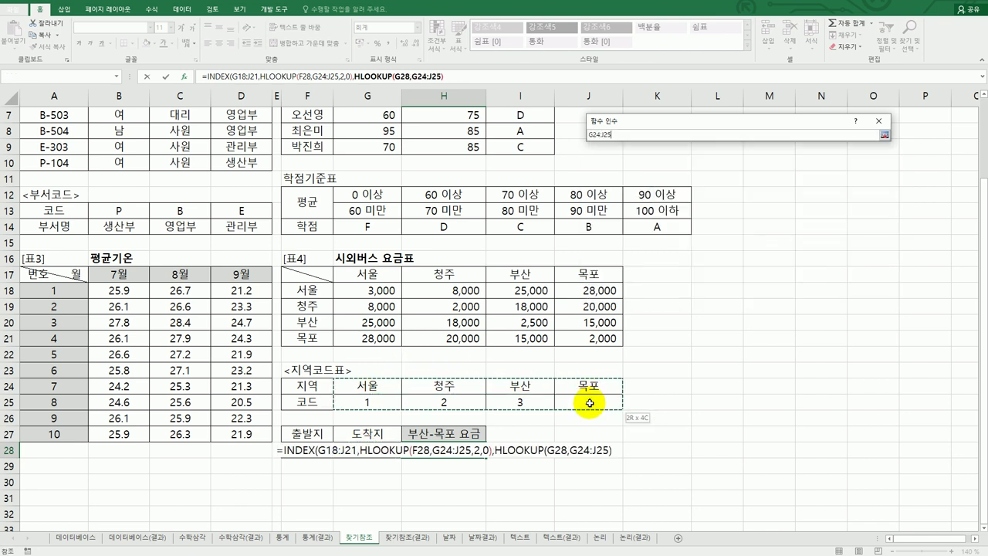
pyautogui.click(670, 180)
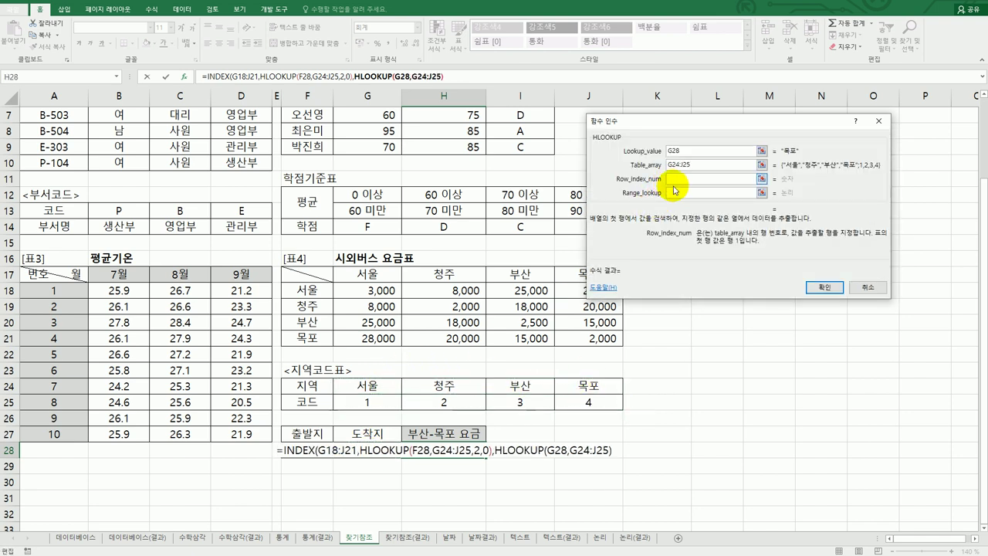
pyautogui.write('2')
pyautogui.click(678, 191)
pyautogui.write('0')
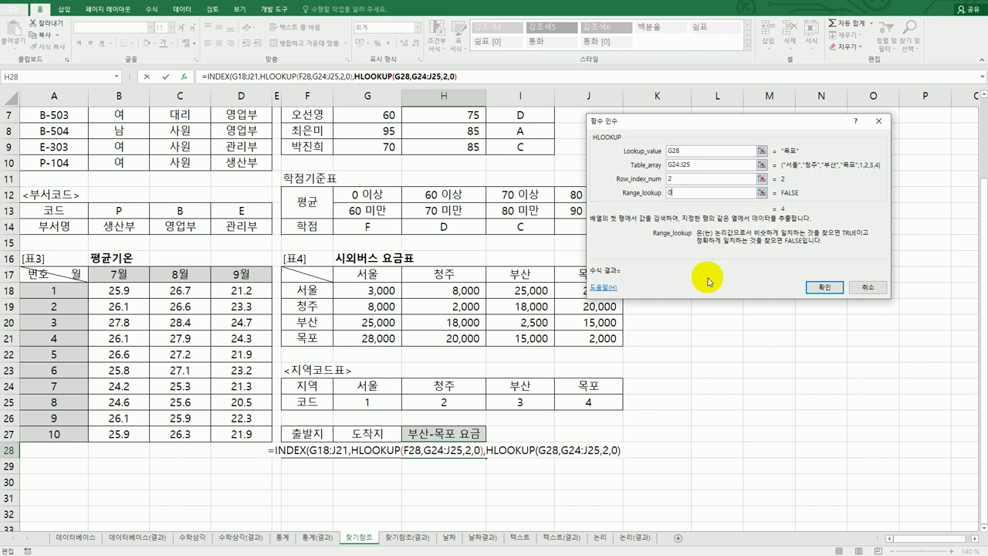
pyautogui.click(822, 287)
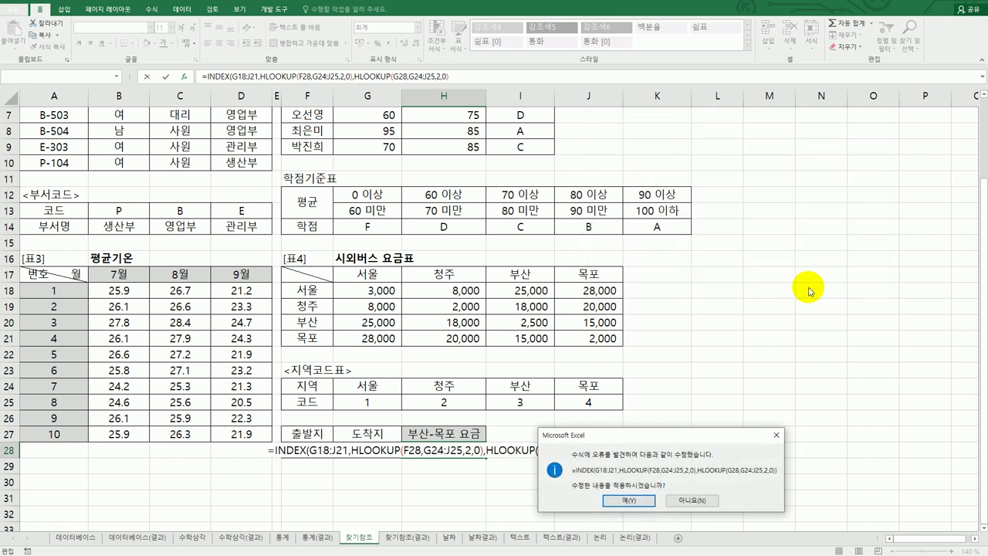
pyautogui.click(630, 500)
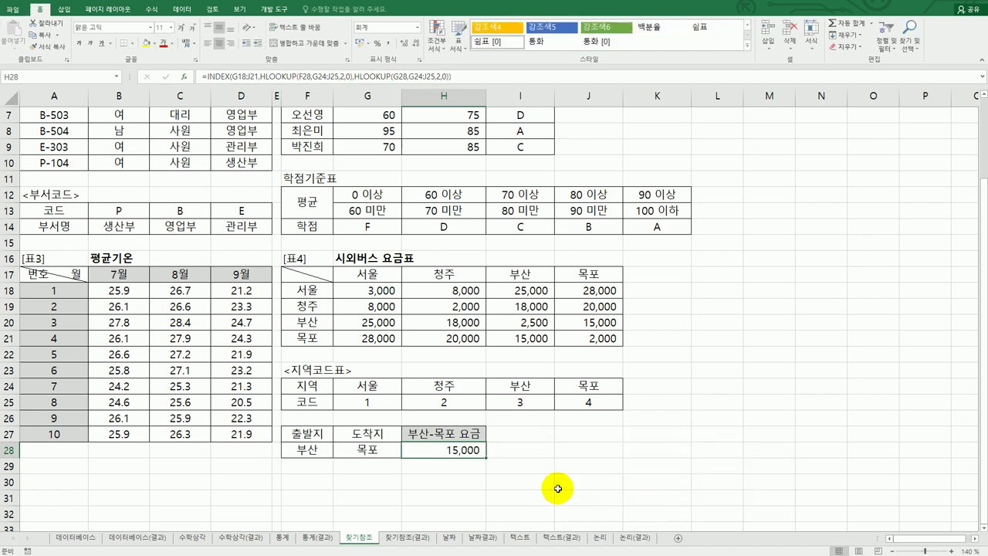
# Compare H28's fare with the 부산 row and 목포 column intersection in table 4.
pyautogui.click(312, 453)
pyautogui.moveTo(310, 323); pyautogui.dragTo(591, 321)
pyautogui.click(594, 322)
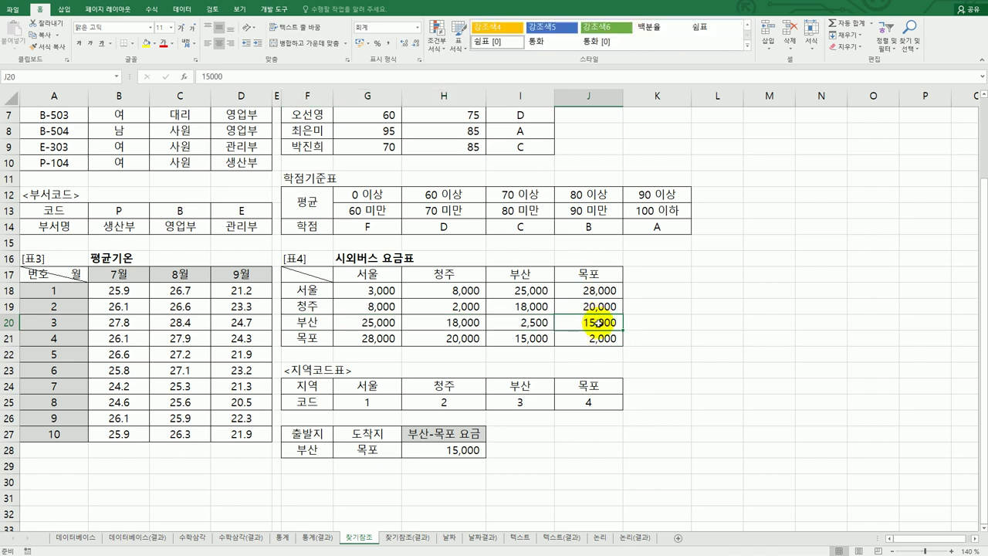
pyautogui.click(451, 455)
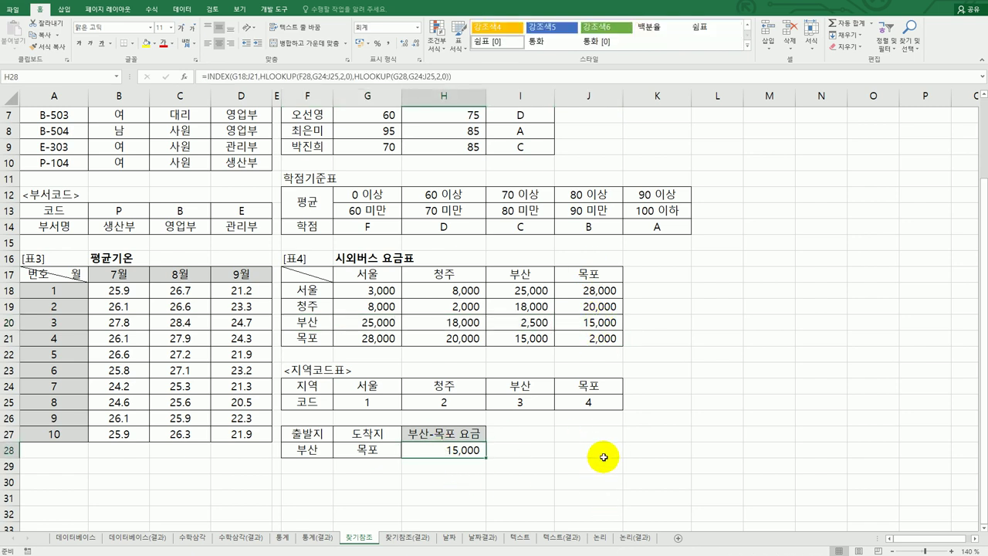
# Enter the labels MATCH(행) in J27 and MATCH(열) in K27, beside the fare result.
pyautogui.click(584, 433)
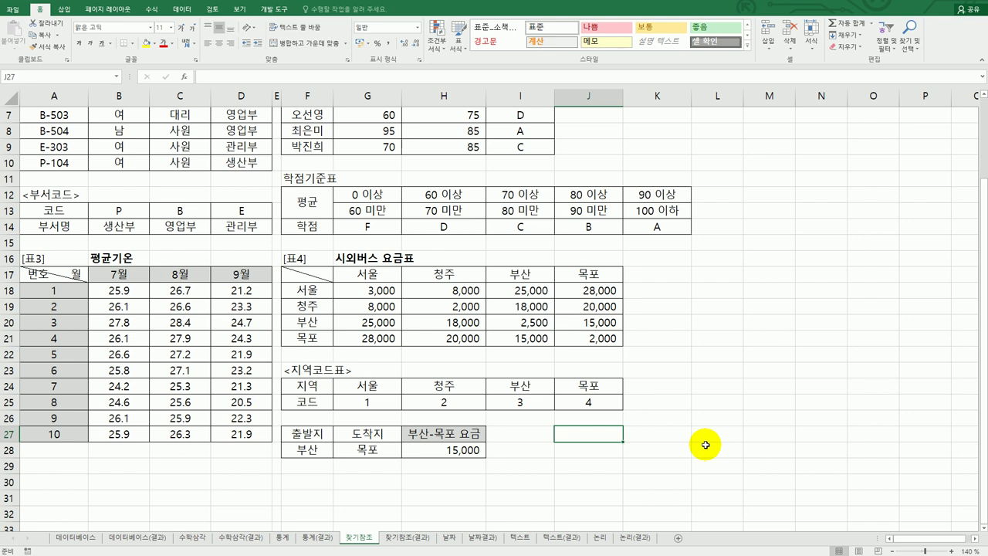
pyautogui.write('MATCH')
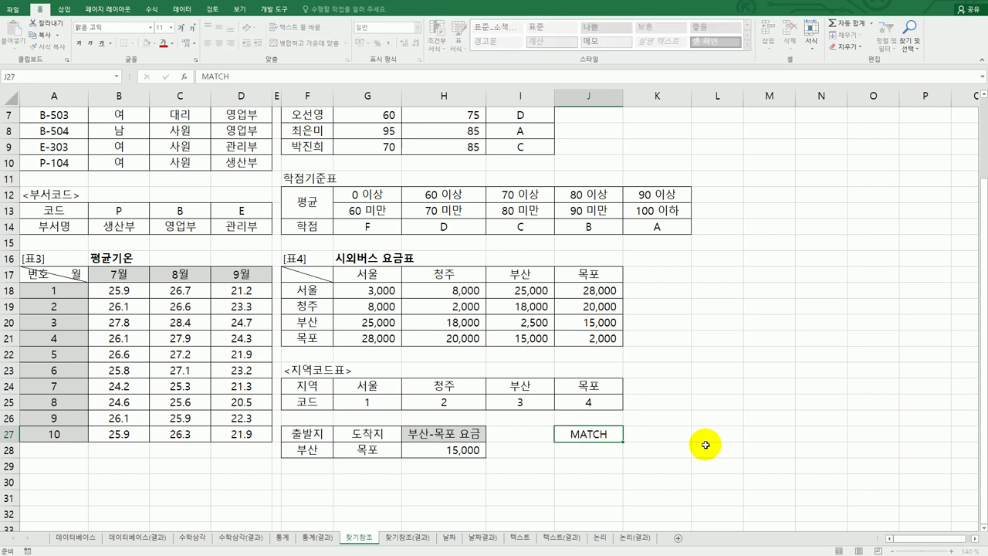
pyautogui.press('Return')
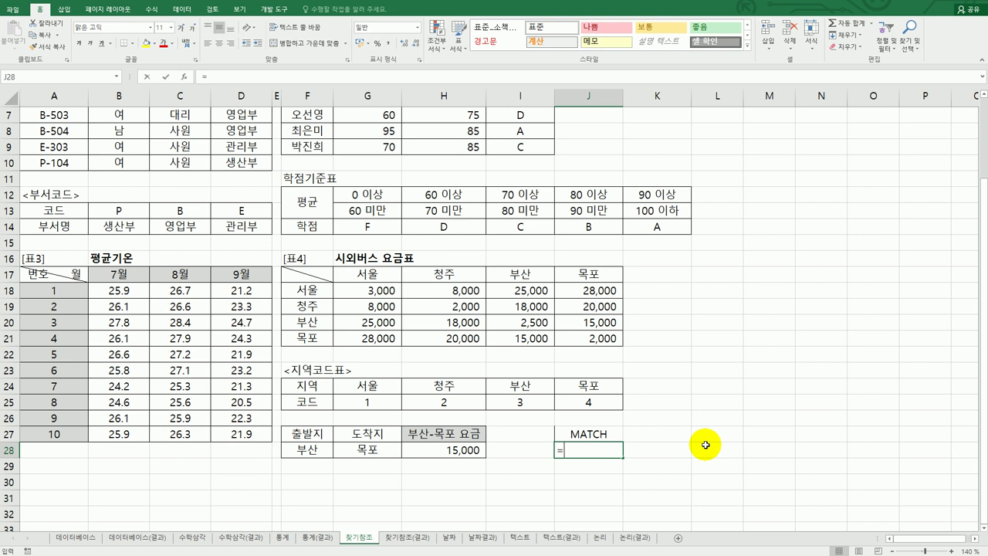
pyautogui.write('=')
pyautogui.press('Escape')
pyautogui.doubleClick(606, 435)
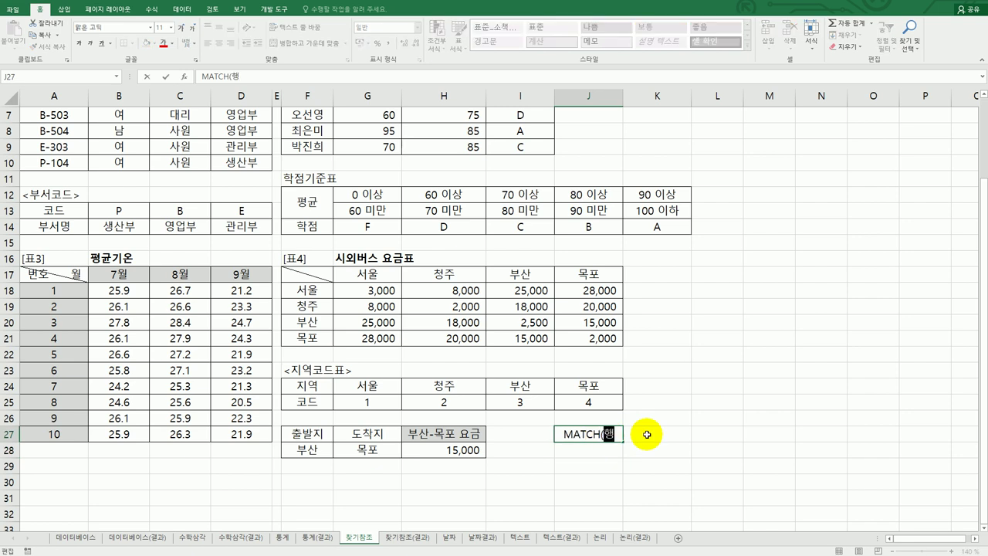
pyautogui.click(647, 435)
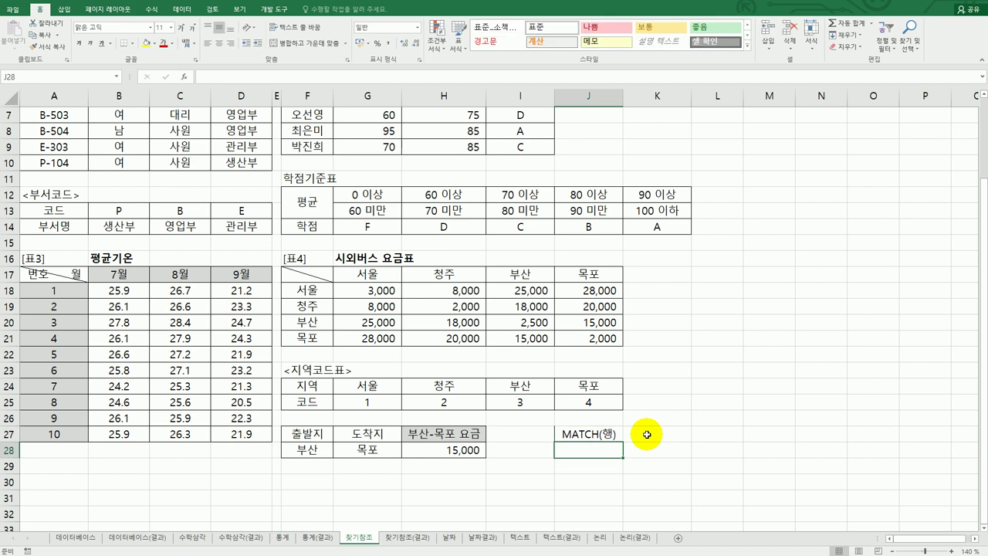
pyautogui.write('M')
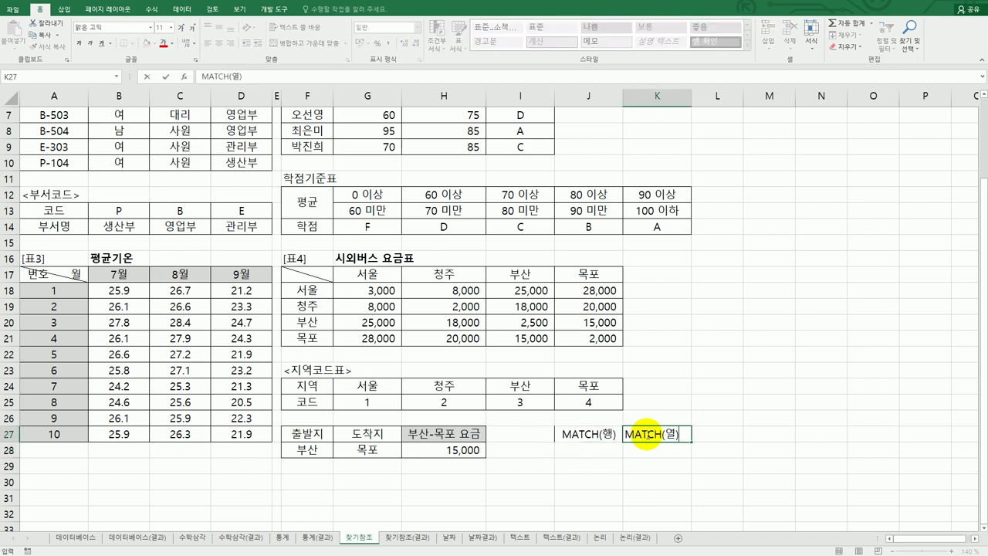
pyautogui.write('ATCH(열)')
pyautogui.press('Return')
# Trace the positions of the 부산 departure and 목포 destination along the region names in the 지역코드표.
pyautogui.click(307, 449)
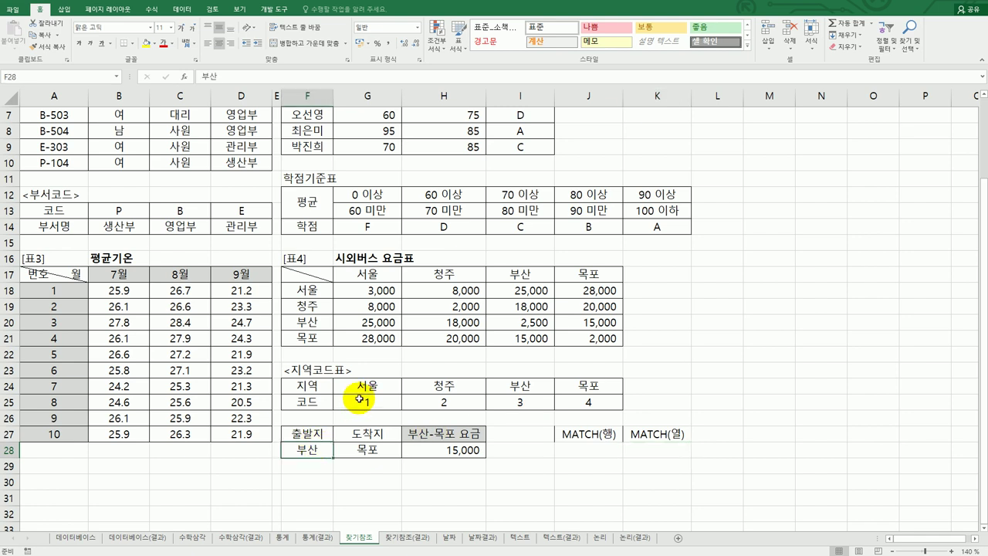
pyautogui.moveTo(369, 397); pyautogui.dragTo(540, 393)
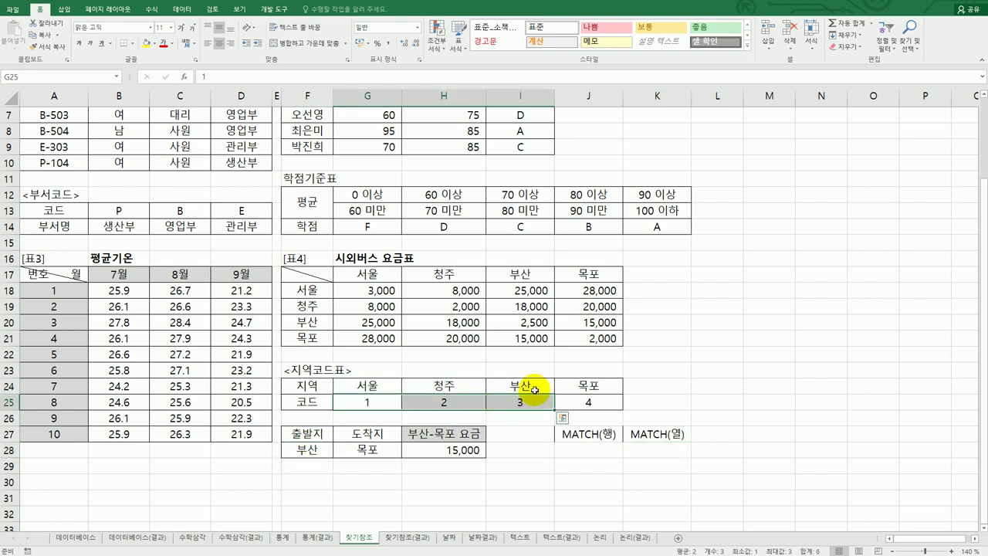
pyautogui.click(533, 386)
pyautogui.click(375, 434)
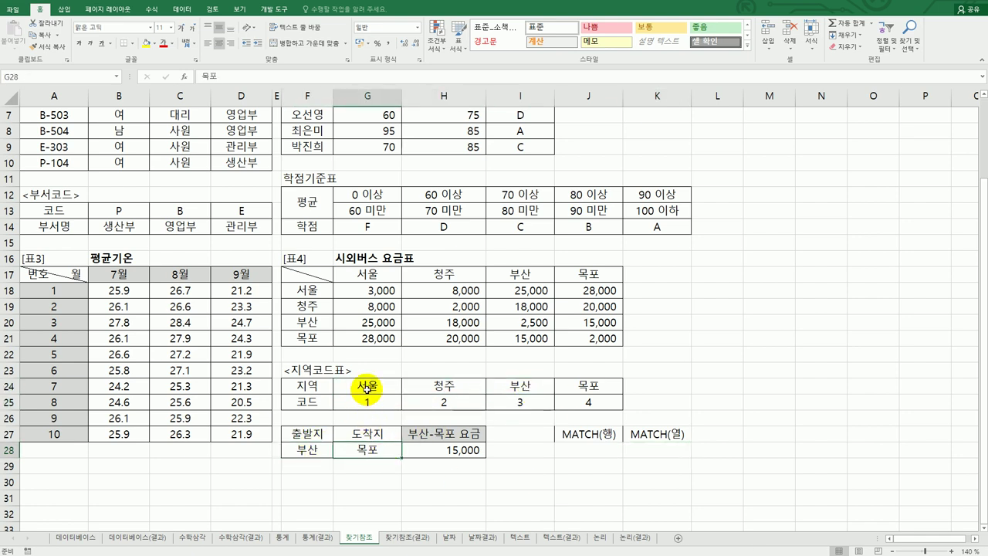
pyautogui.moveTo(372, 386); pyautogui.dragTo(609, 390)
# Enter =MATCH(F28,G24:J24,0) in J28, below MATCH(행), to find the departure's position among the region names.
pyautogui.click(603, 450)
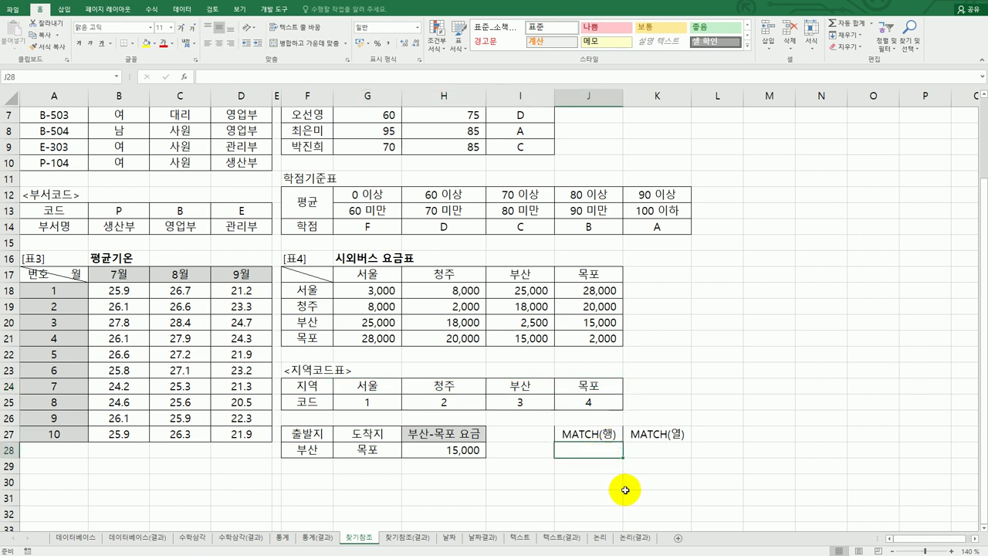
pyautogui.write('=')
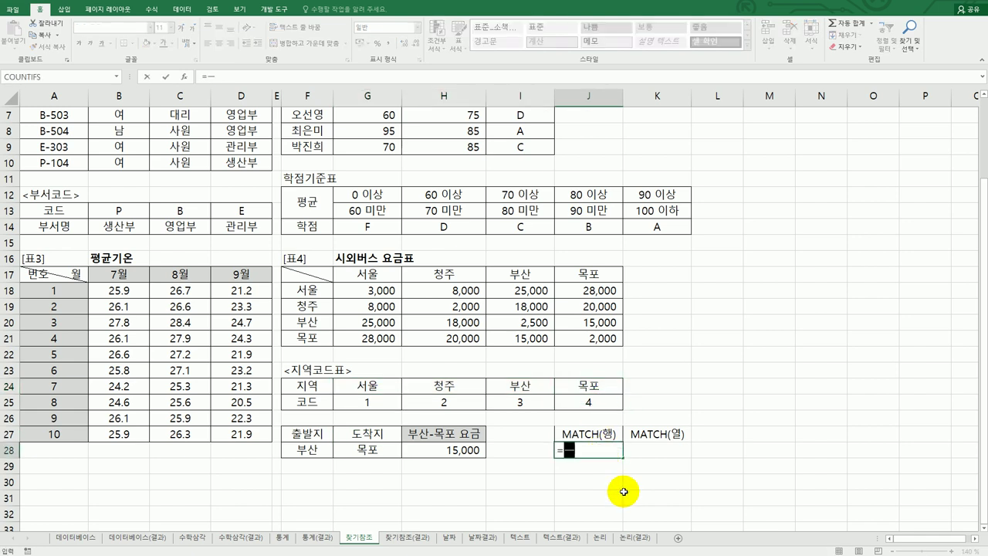
pyautogui.write('M')
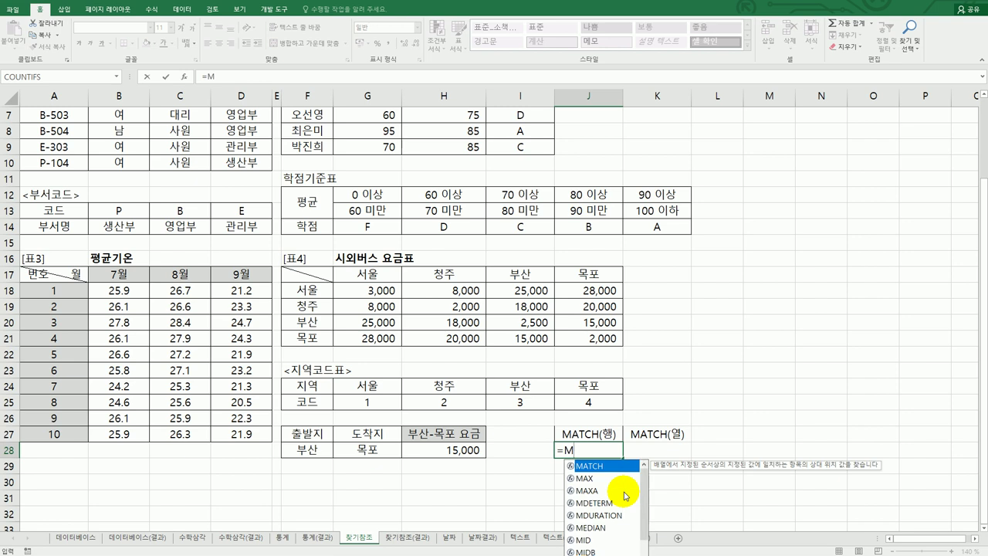
pyautogui.doubleClick(590, 466)
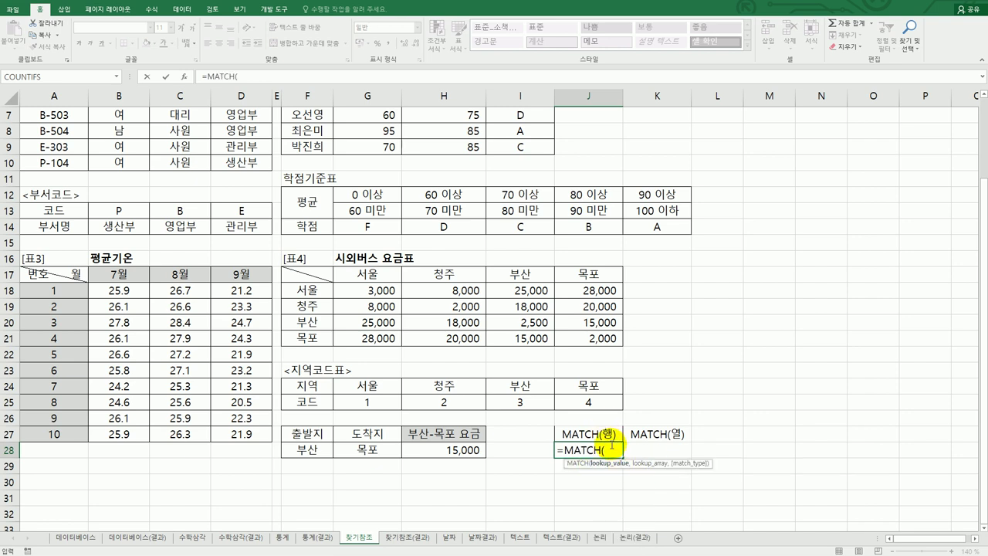
pyautogui.click(183, 76)
pyautogui.click(313, 449)
pyautogui.click(663, 171)
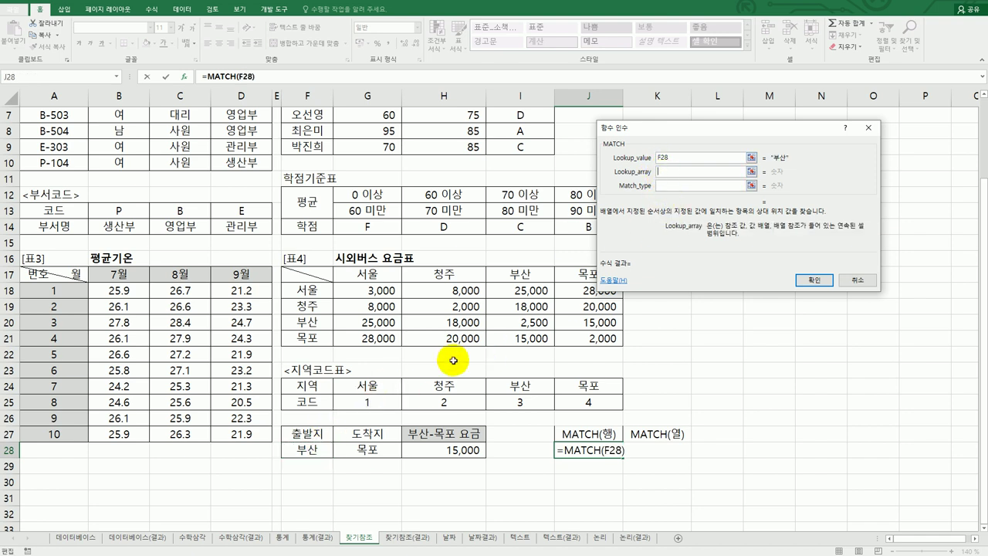
pyautogui.moveTo(374, 386); pyautogui.dragTo(614, 387)
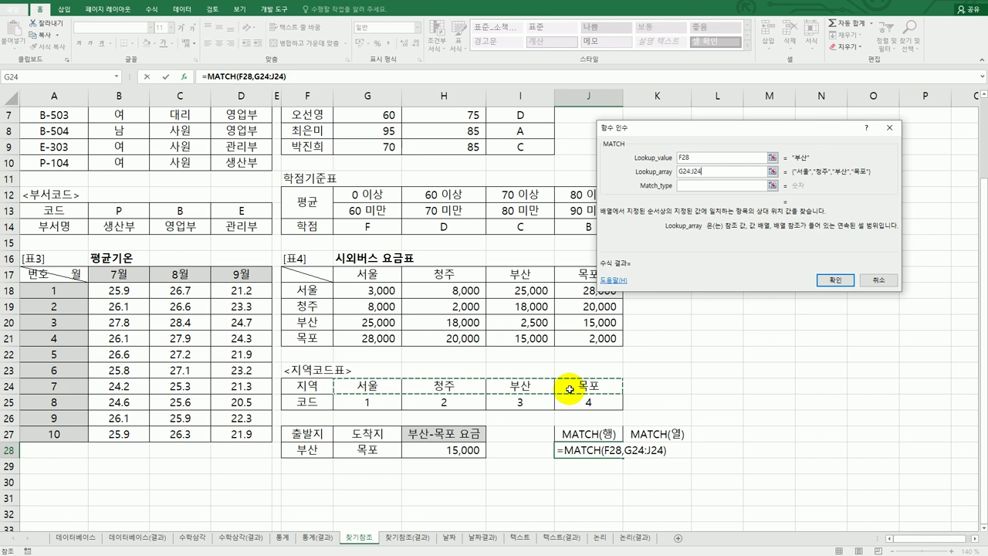
pyautogui.click(685, 187)
pyautogui.click(685, 189)
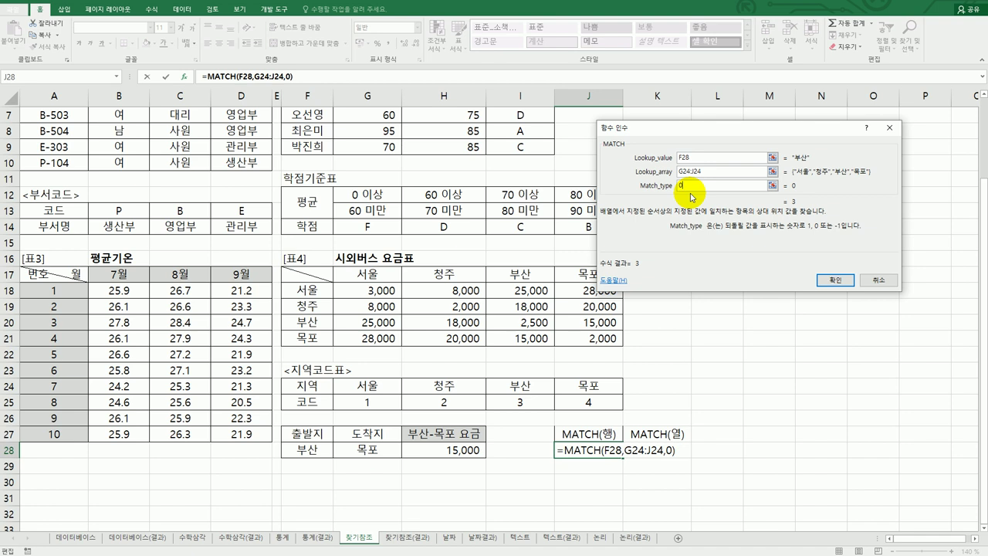
pyautogui.click(829, 280)
# Check J28's result against the position of 부산 in the region names row.
pyautogui.click(306, 450)
pyautogui.moveTo(369, 383); pyautogui.dragTo(496, 391)
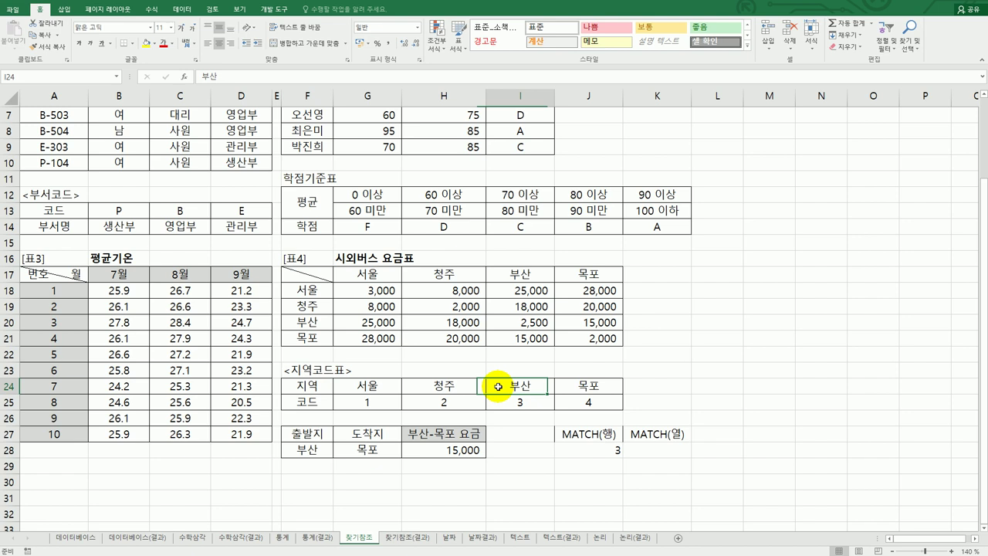
pyautogui.click(595, 452)
# Enter =MATCH(G28,G24:J24,0) in K28, below MATCH(열), to find the destination's position among the region names.
pyautogui.click(646, 455)
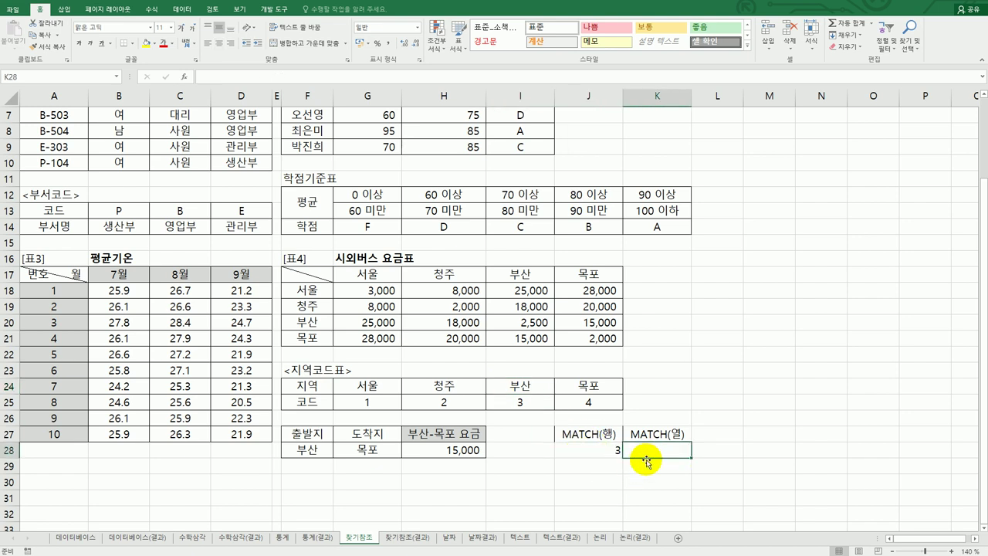
pyautogui.write('=MATCH(')
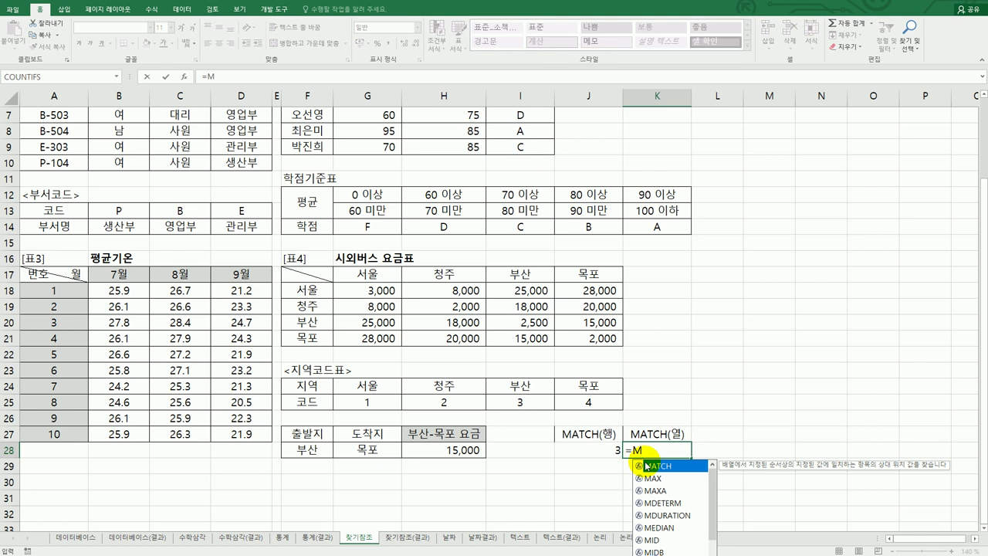
pyautogui.doubleClick(646, 466)
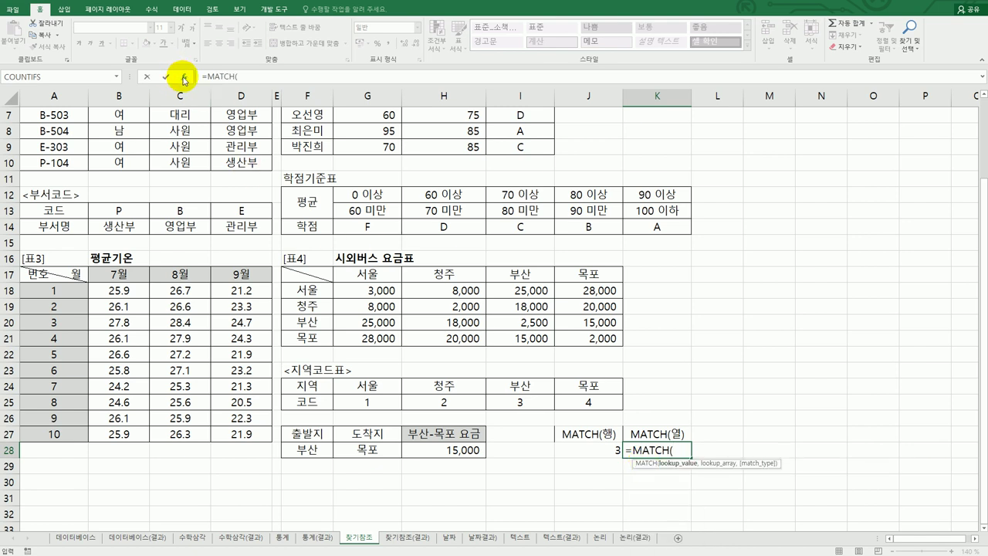
pyautogui.click(184, 79)
pyautogui.click(367, 450)
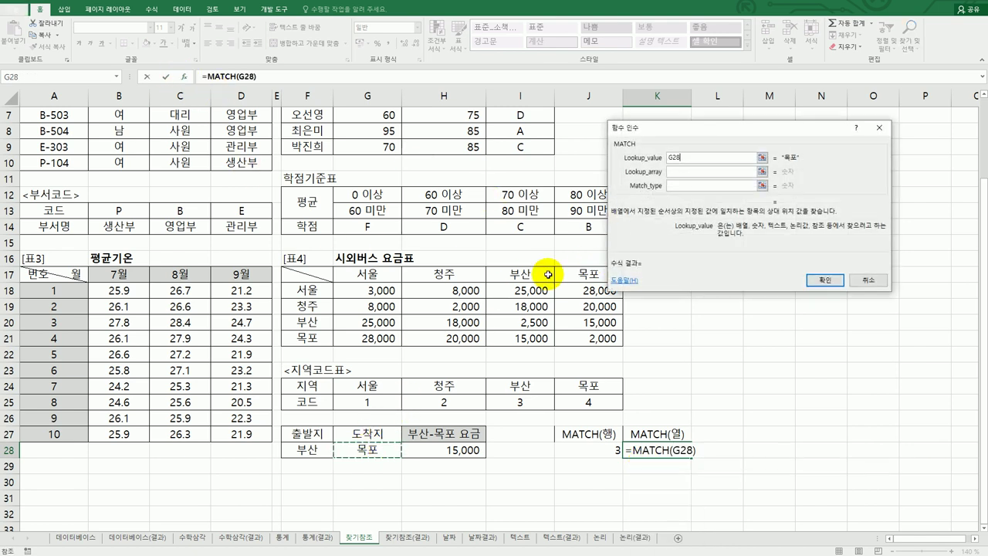
pyautogui.click(672, 171)
pyautogui.moveTo(369, 384); pyautogui.dragTo(571, 385)
pyautogui.click(703, 189)
pyautogui.write('0')
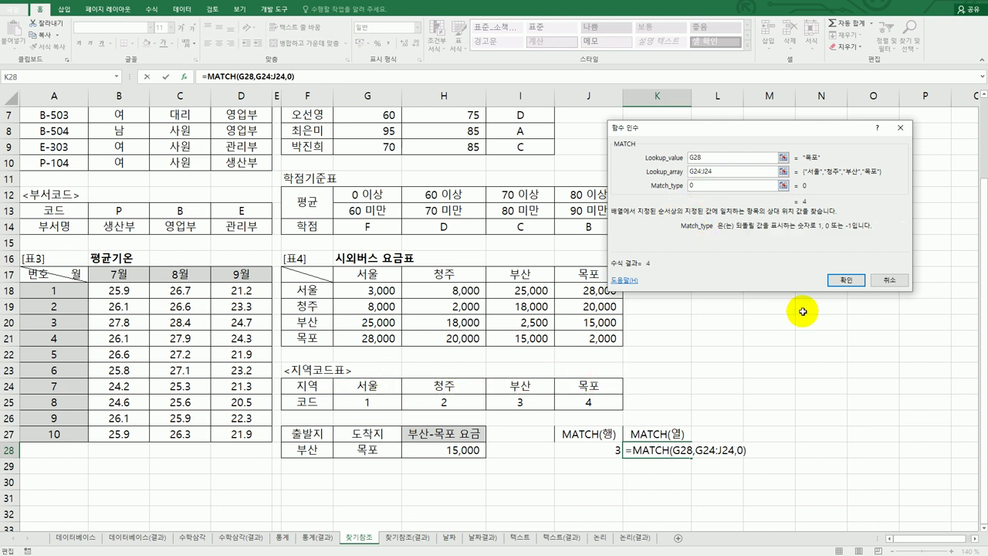
pyautogui.click(845, 279)
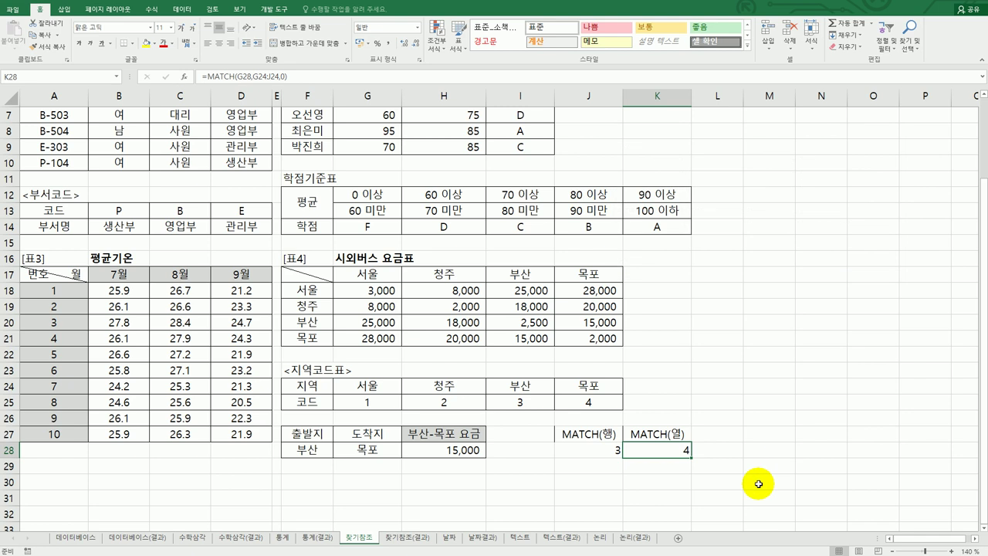
# Enter =INDEX(G18:J21,J28,K28) in M28 to look up the table 4 fare from the two MATCH positions.
pyautogui.click(762, 452)
pyautogui.click(615, 450)
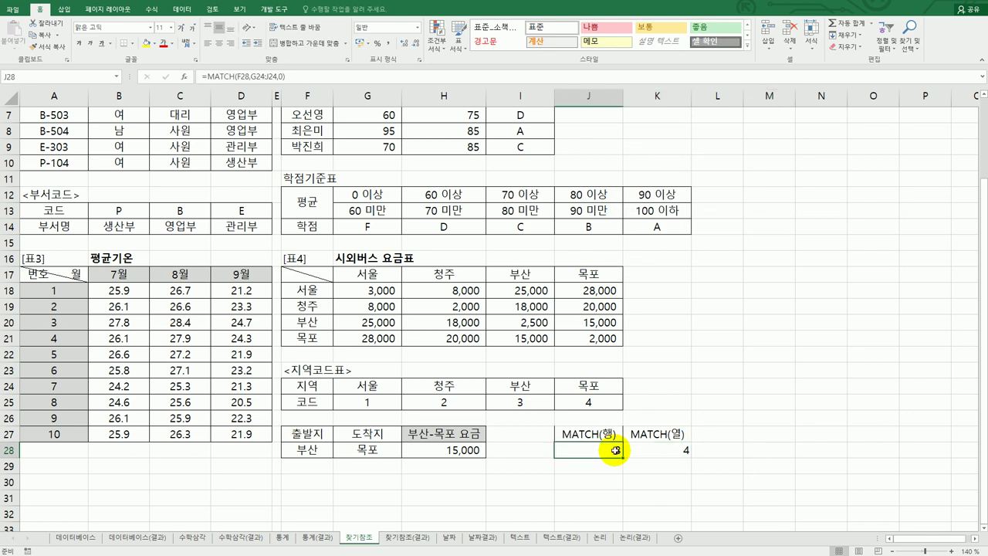
pyautogui.click(653, 450)
pyautogui.click(762, 456)
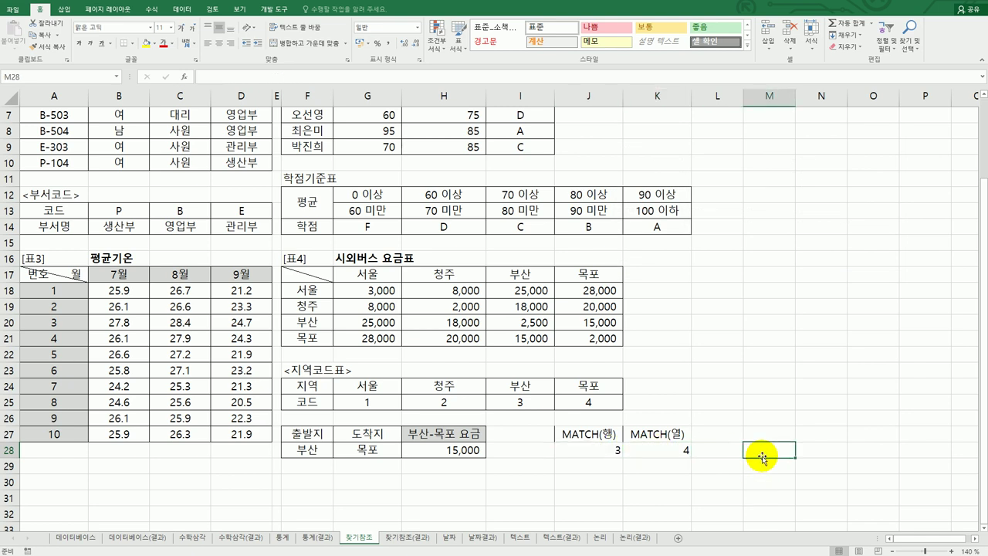
pyautogui.write('=I')
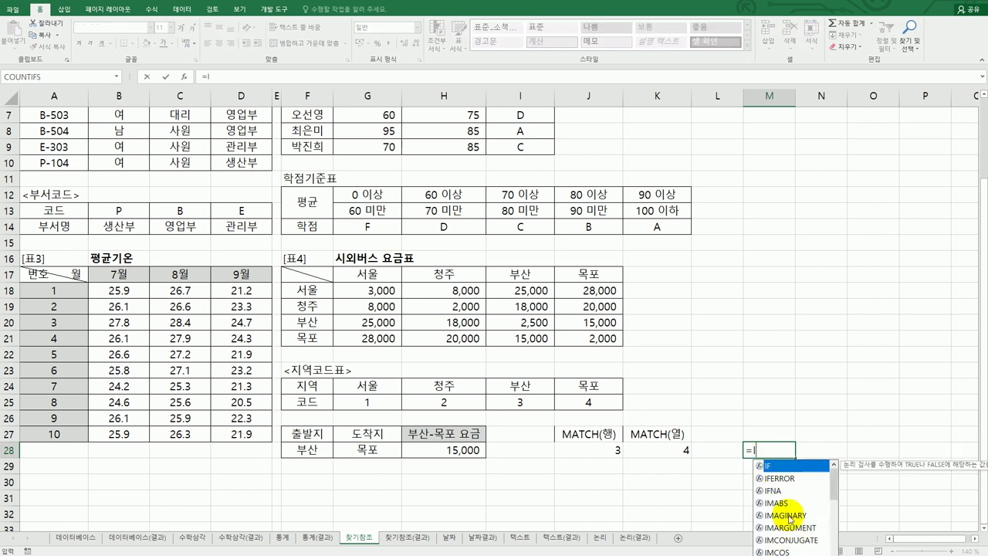
pyautogui.write('N')
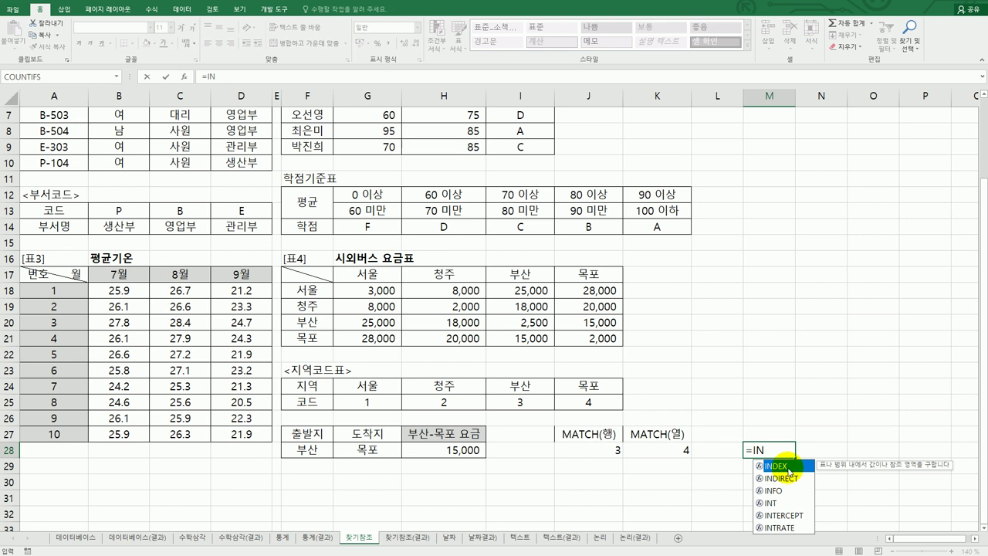
pyautogui.doubleClick(781, 467)
pyautogui.moveTo(382, 288); pyautogui.dragTo(588, 342)
pyautogui.write(',')
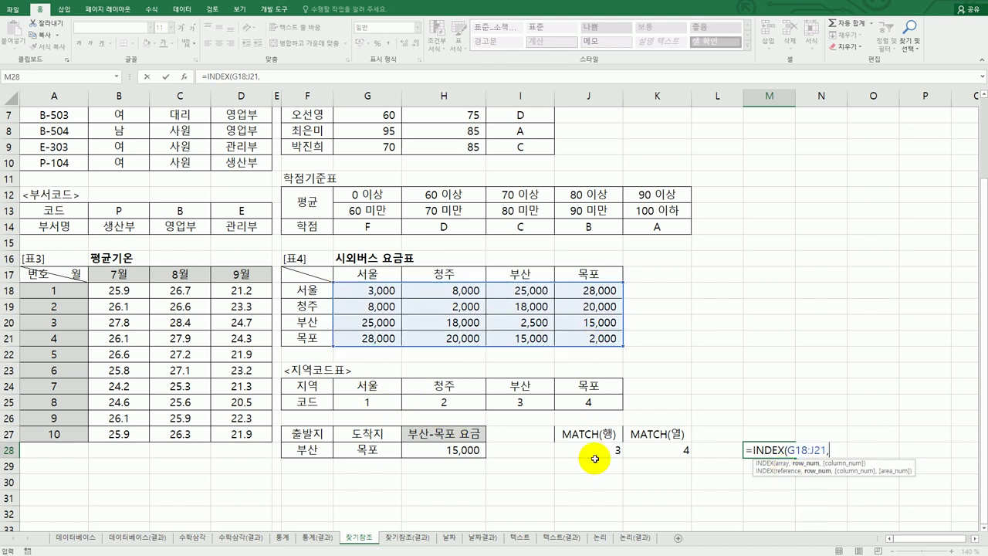
pyautogui.click(593, 450)
pyautogui.write(',')
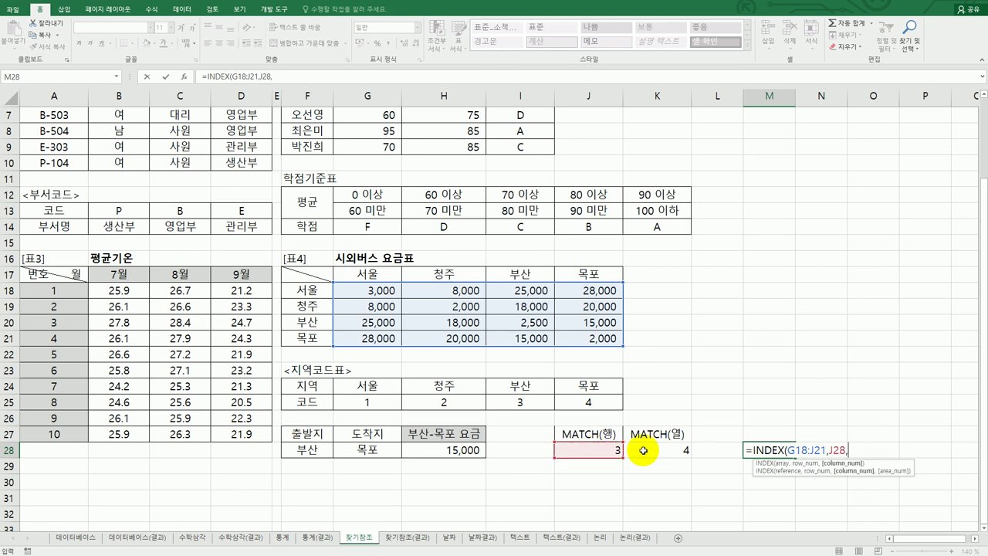
pyautogui.click(653, 450)
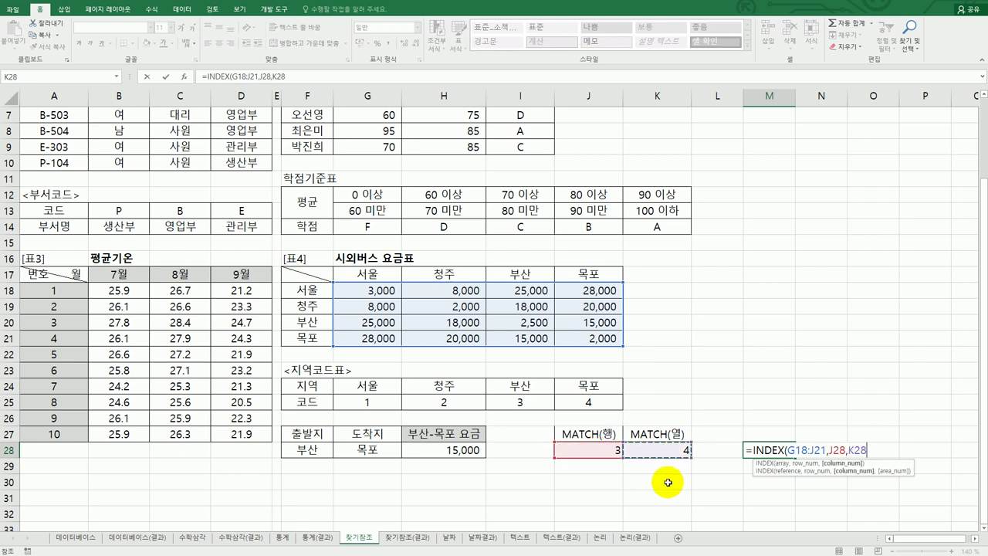
pyautogui.write(')')
pyautogui.press('Return')
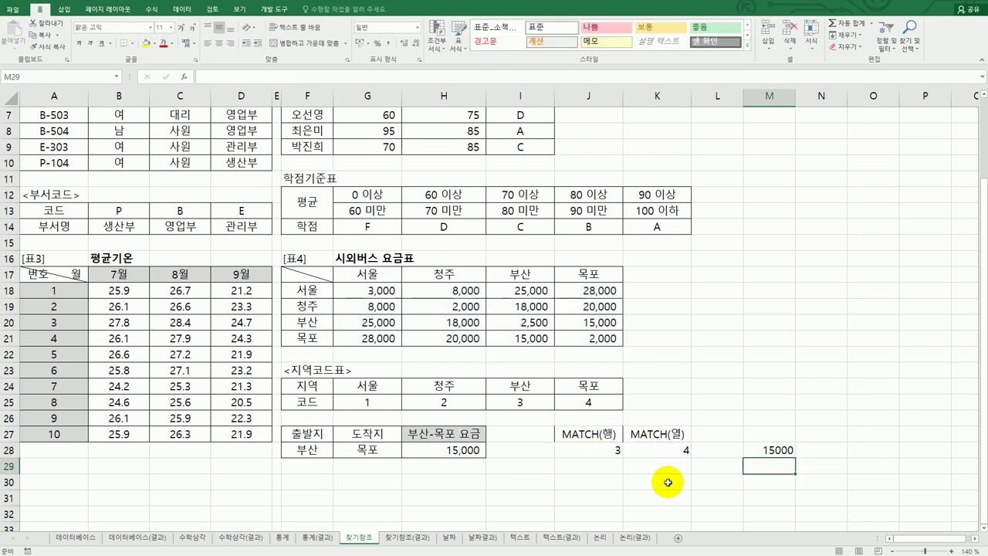
pyautogui.click(782, 450)
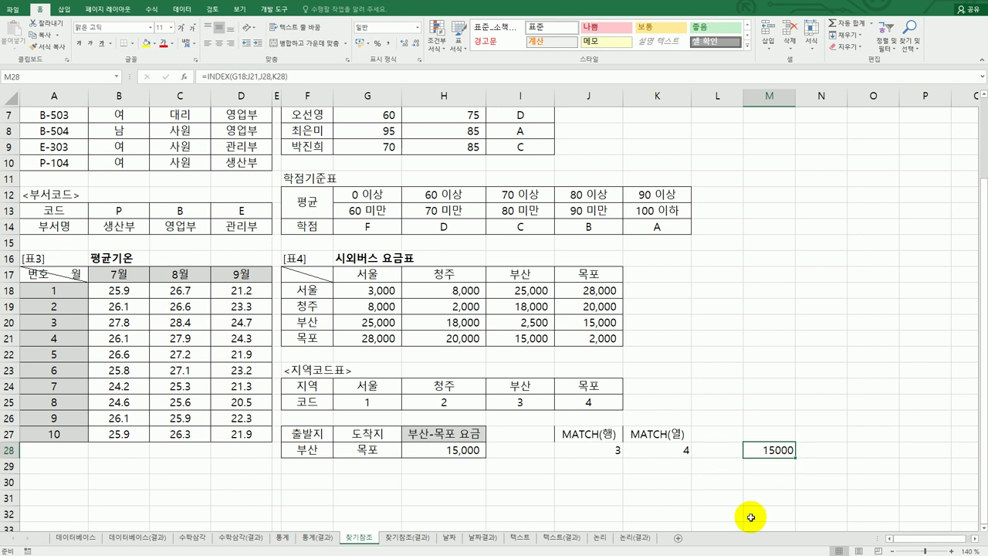
# Change the departure in F28 to 서울 and compare the INDEX fare in M28 with the 서울-목포 fare in table 4.
pyautogui.click(313, 450)
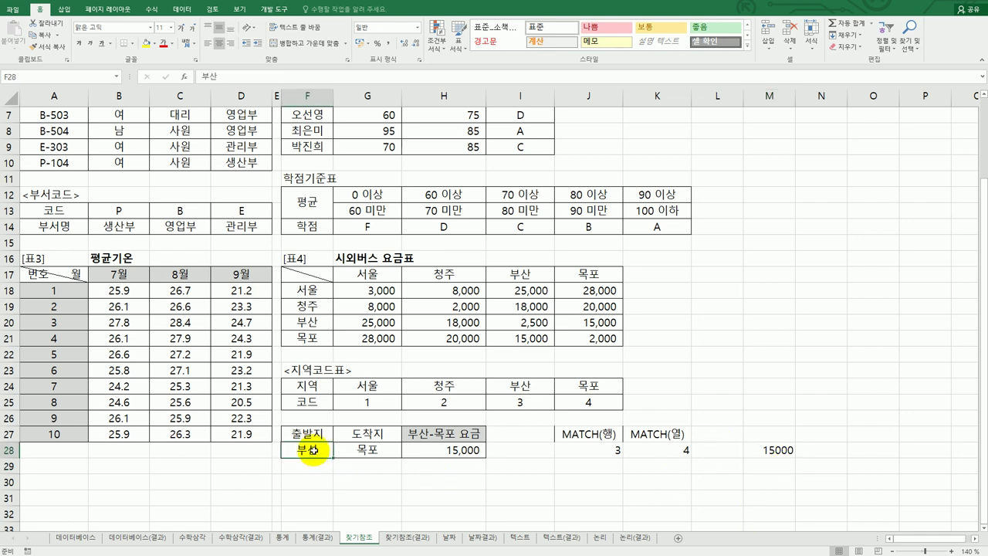
pyautogui.write('TJ')
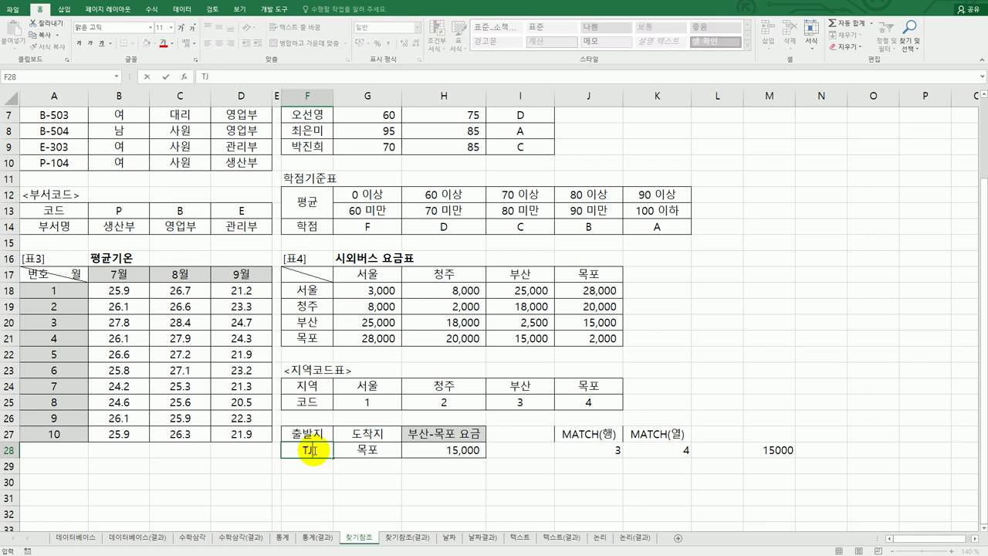
pyautogui.write('ㅅㅓ울')
pyautogui.press('Return')
pyautogui.moveTo(317, 290); pyautogui.dragTo(599, 290)
pyautogui.click(599, 291)
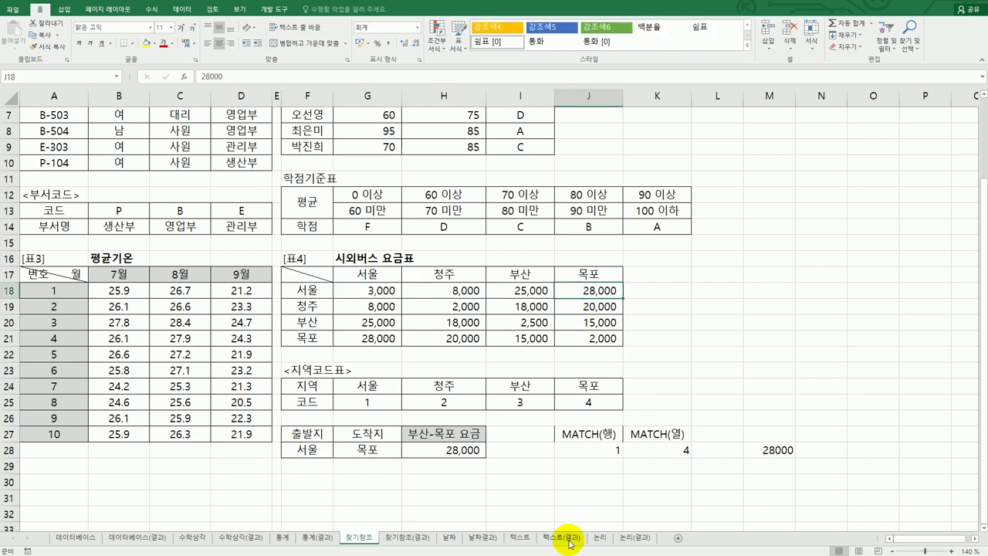
pyautogui.click(769, 450)
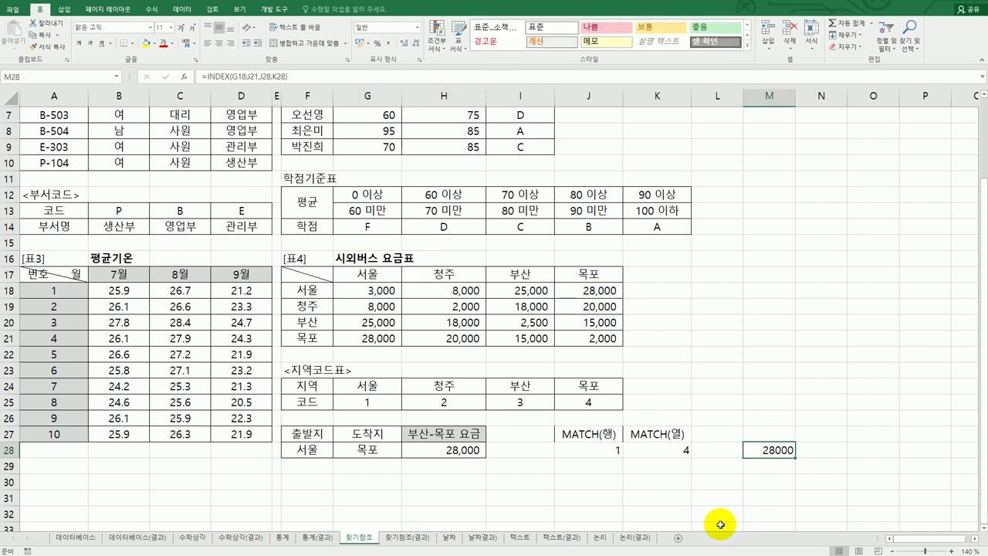
# Change the destination in G28 to 부산 and compare both fare results with the 서울-부산 fare in table 4.
pyautogui.click(374, 451)
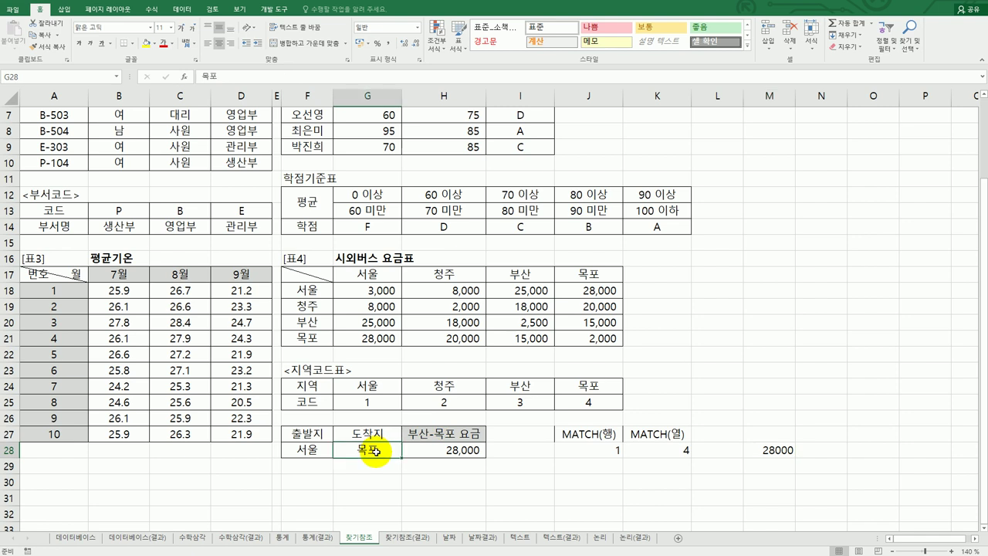
pyautogui.write('부산')
pyautogui.press('Return')
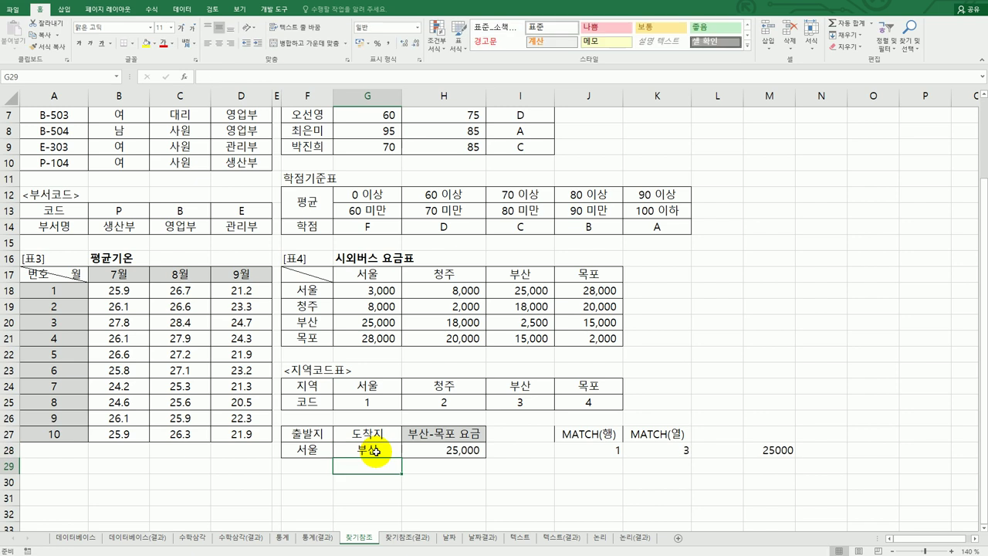
pyautogui.moveTo(307, 290); pyautogui.dragTo(530, 290)
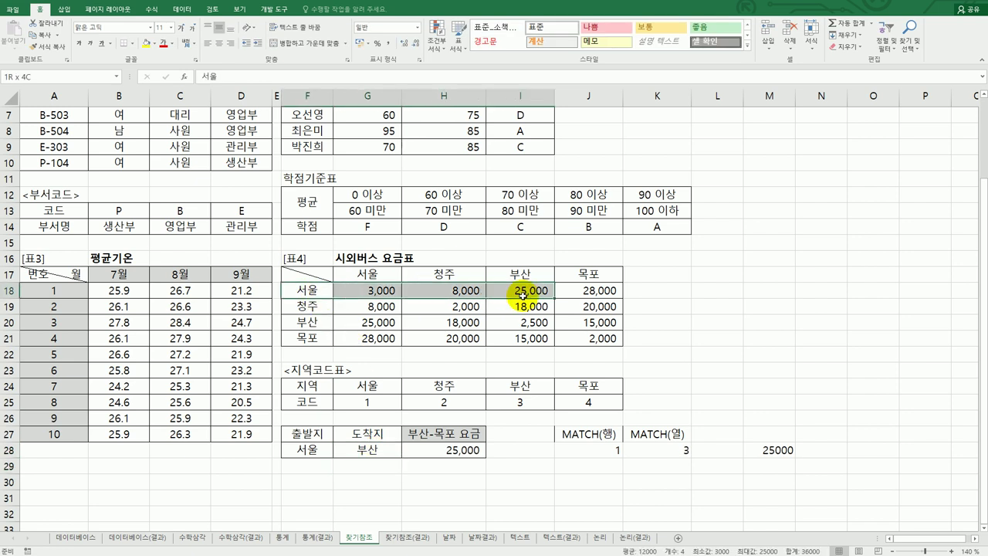
pyautogui.click(529, 290)
pyautogui.click(469, 450)
pyautogui.click(769, 450)
pyautogui.scroll(2, 695, 502)
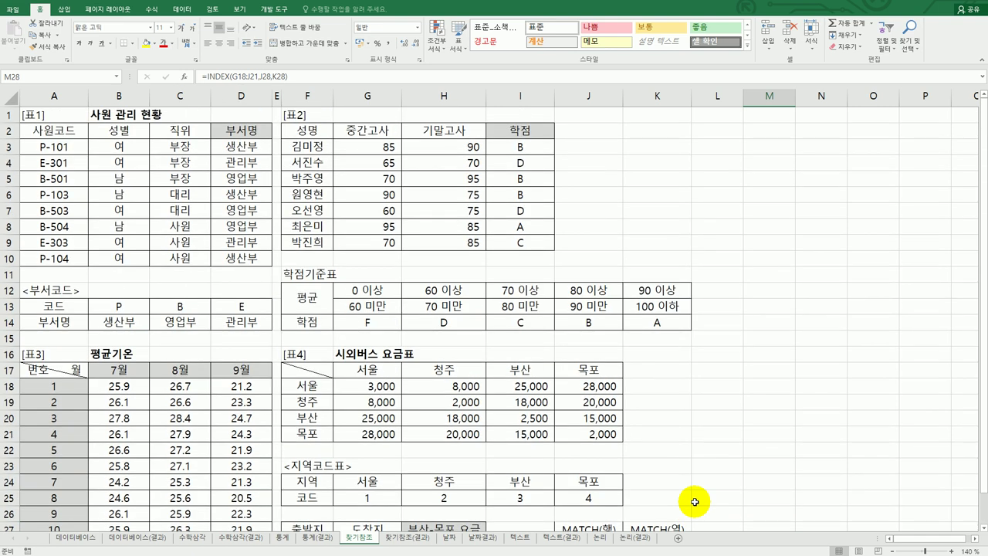